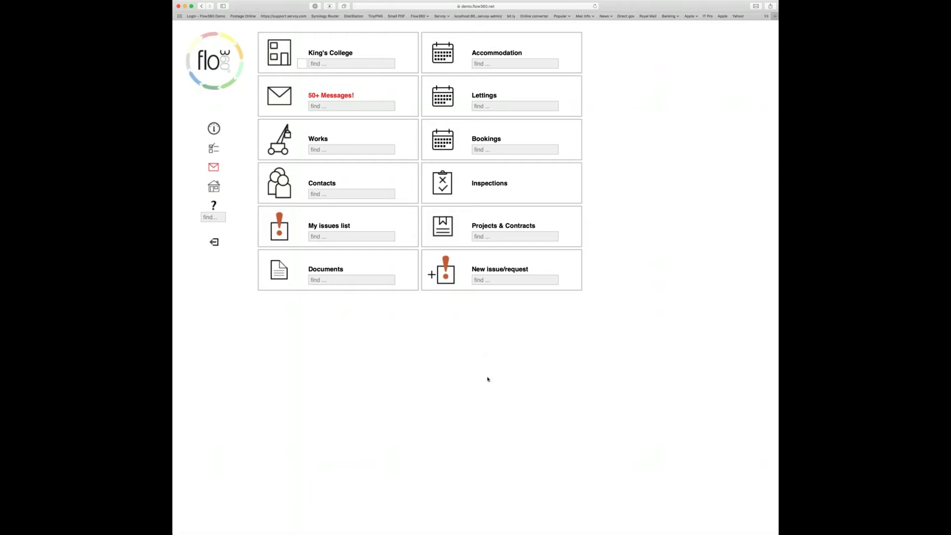
Search King's College for 'G11 room 5' and open its area record.
left_click(334, 62)
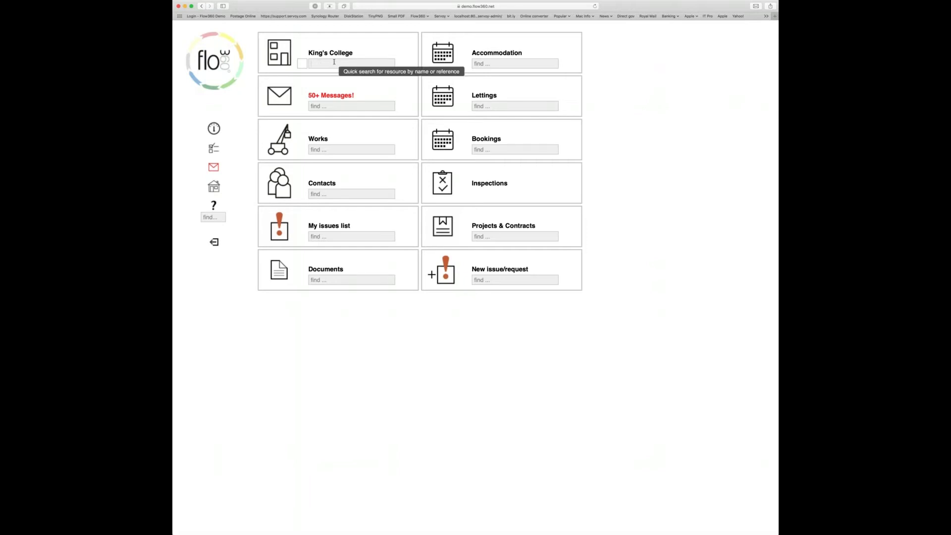
type("G11 room")
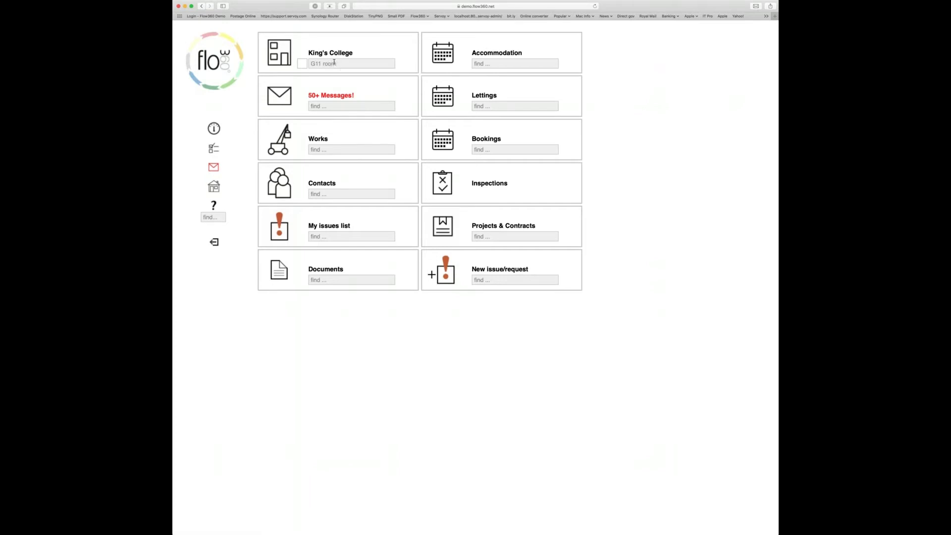
type("5 5")
key("Return")
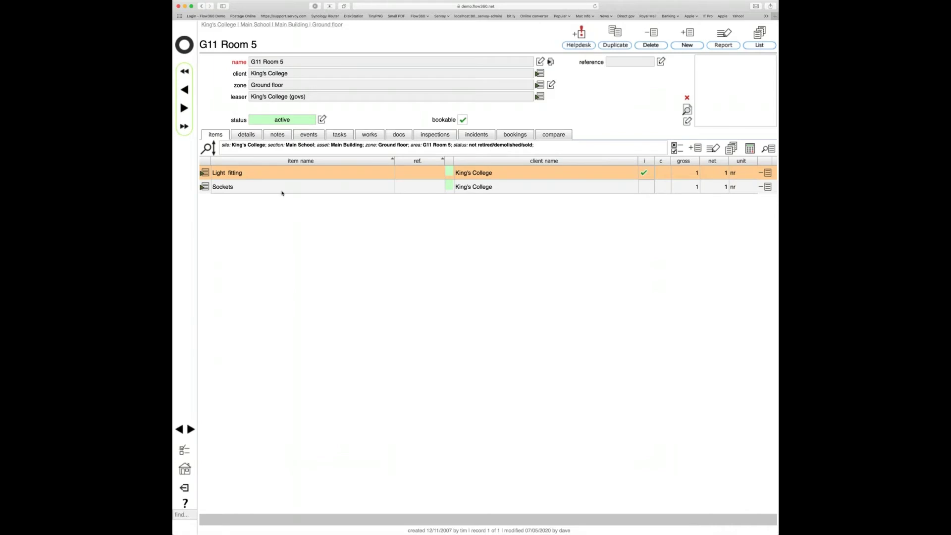
Review G11 Room 5's booking options: weekdays 08:00–19:00 at 50.00, weekends 10:00–13:00 at 60.00.
left_click(246, 135)
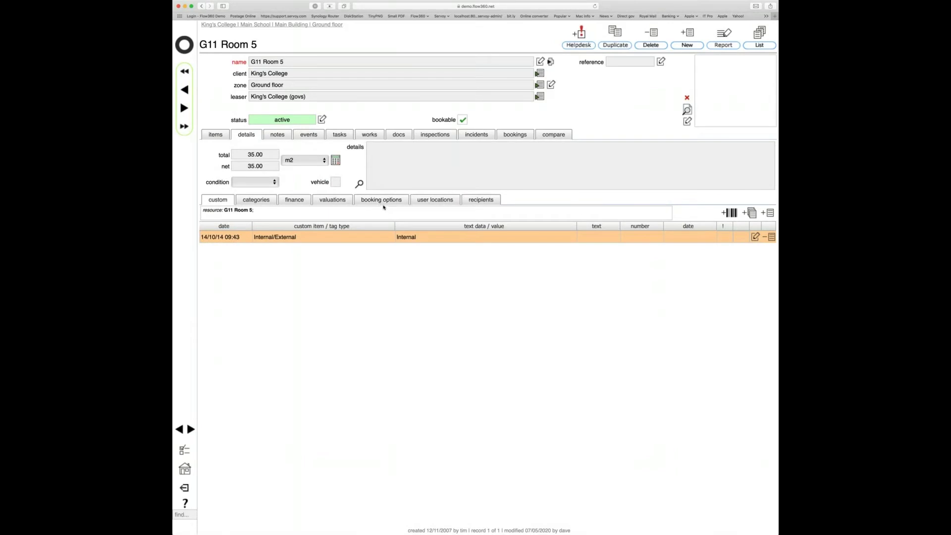
left_click(380, 201)
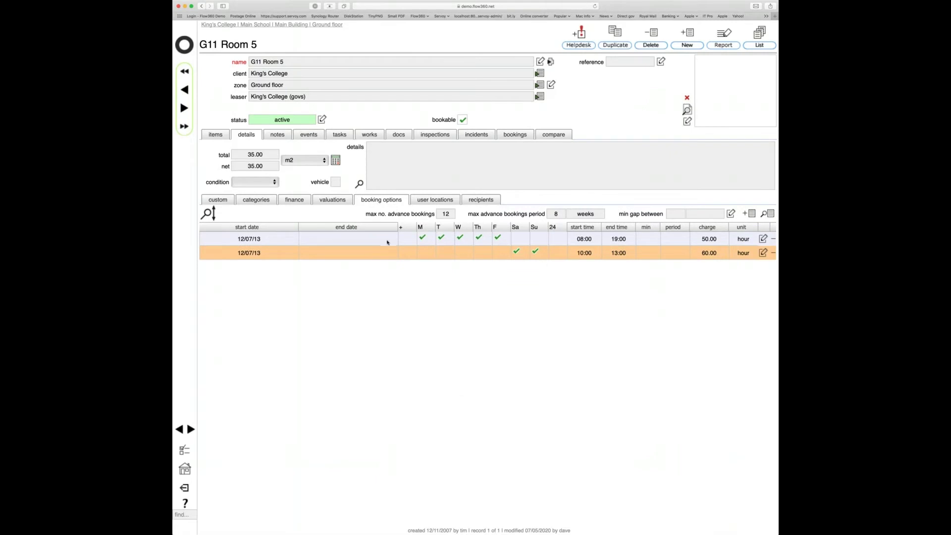
left_click(650, 241)
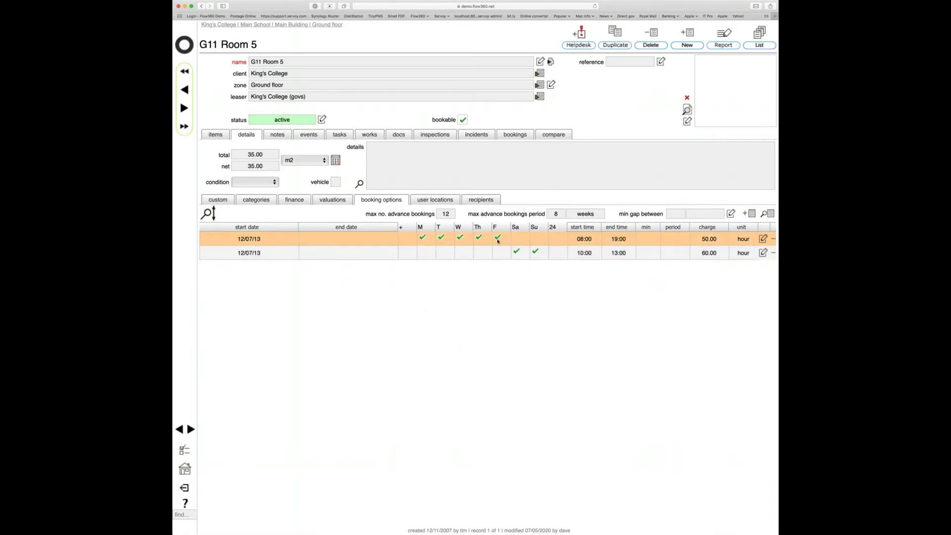
left_click(649, 254)
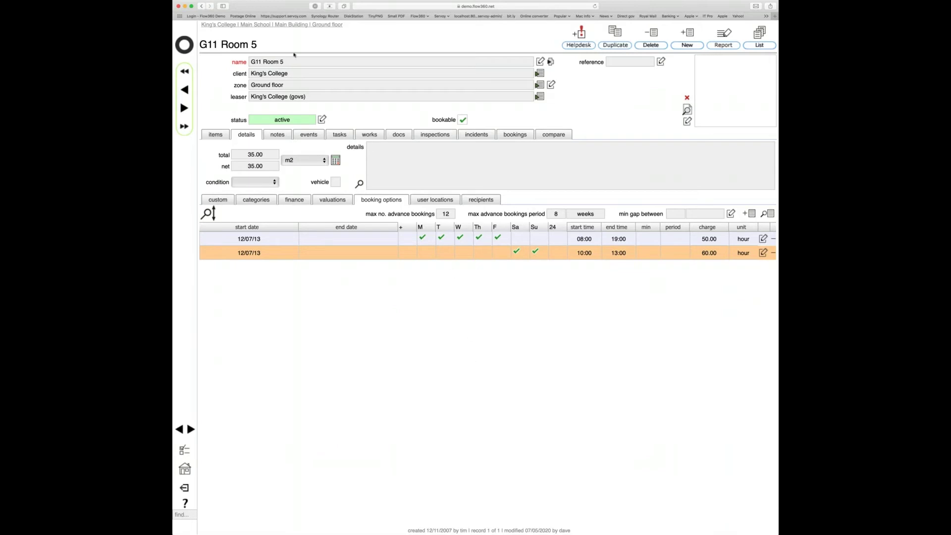
From the home dashboard, search King's College for 'g14 room 9' and dismiss Not found.
left_click(184, 44)
left_click(332, 65)
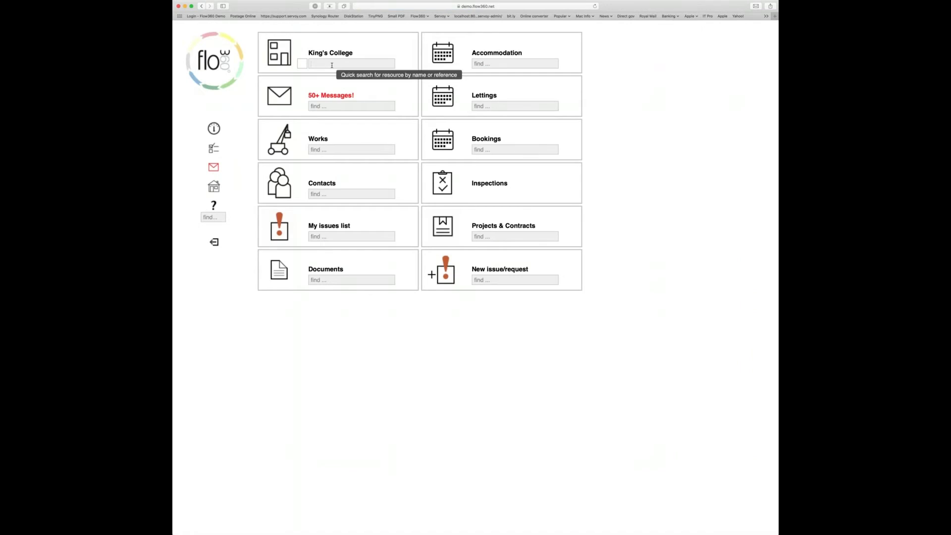
type("g14 room")
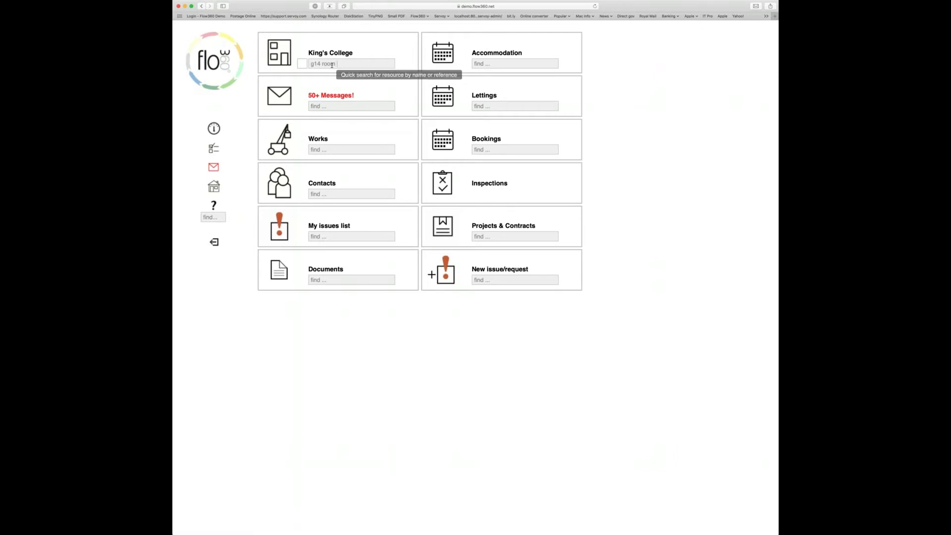
type(" 9")
key("Return")
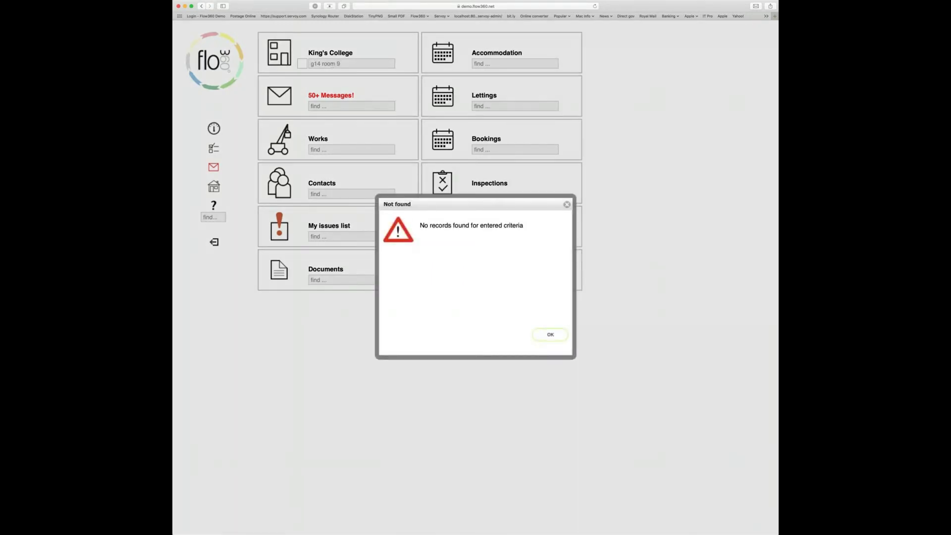
left_click(551, 336)
Search for 'g14' instead to list the matching areas.
key("BackSpace")
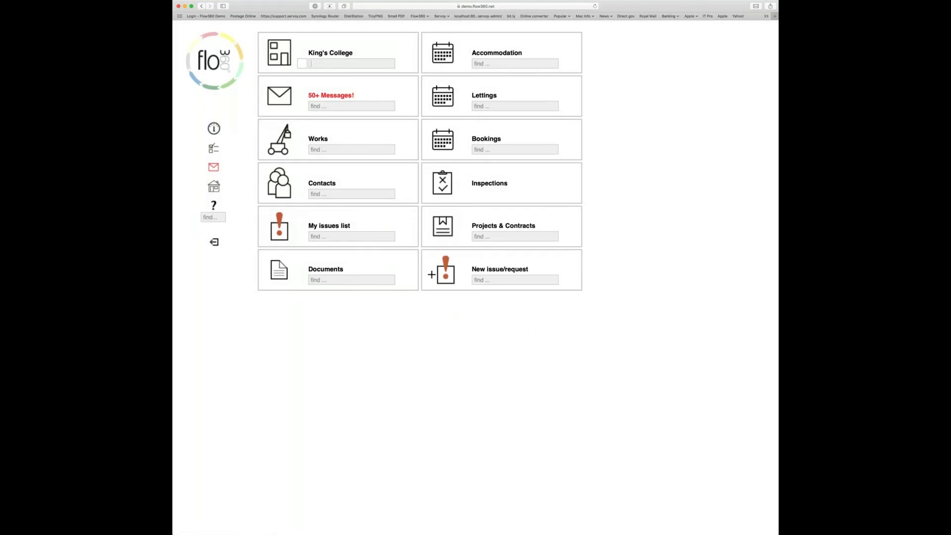
type("g14")
key("Return")
Open G14 Room 8, move up to the Ground floor list, and open G15 Room 9.
left_click(215, 87)
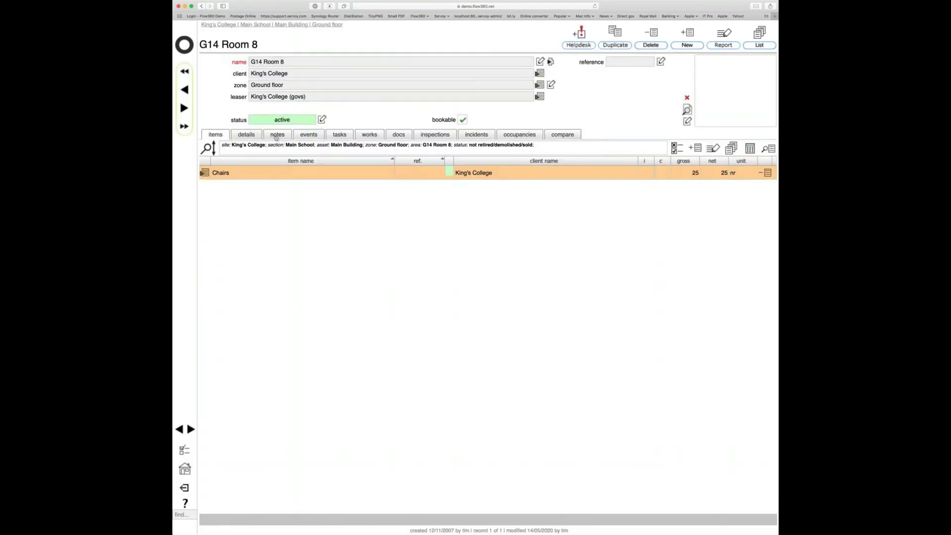
left_click(326, 25)
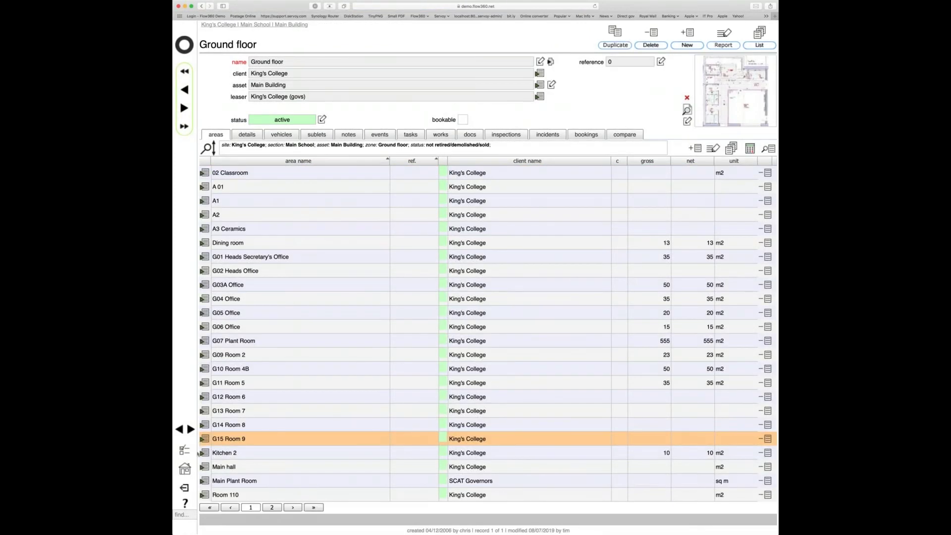
left_click(205, 439)
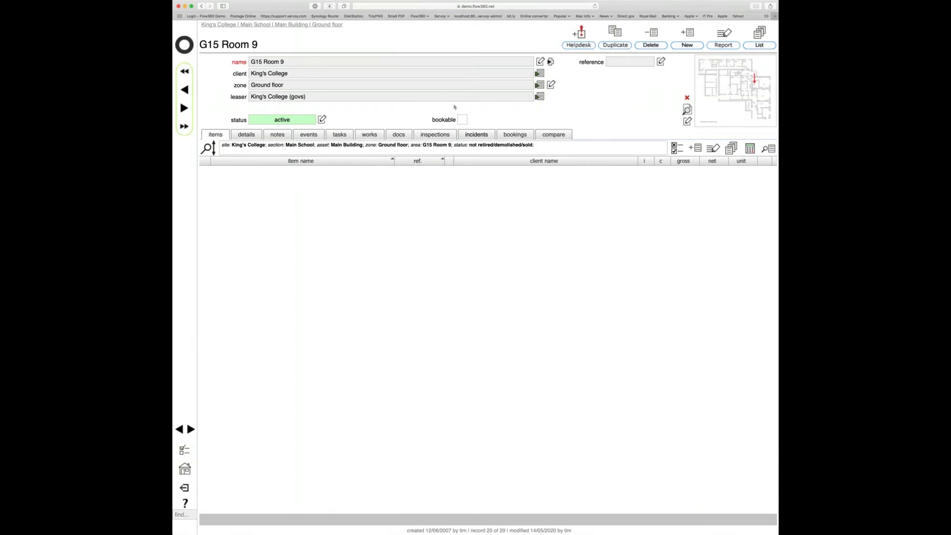
Show the Details booking options list for G15 Room 9, which has no entries.
left_click(246, 135)
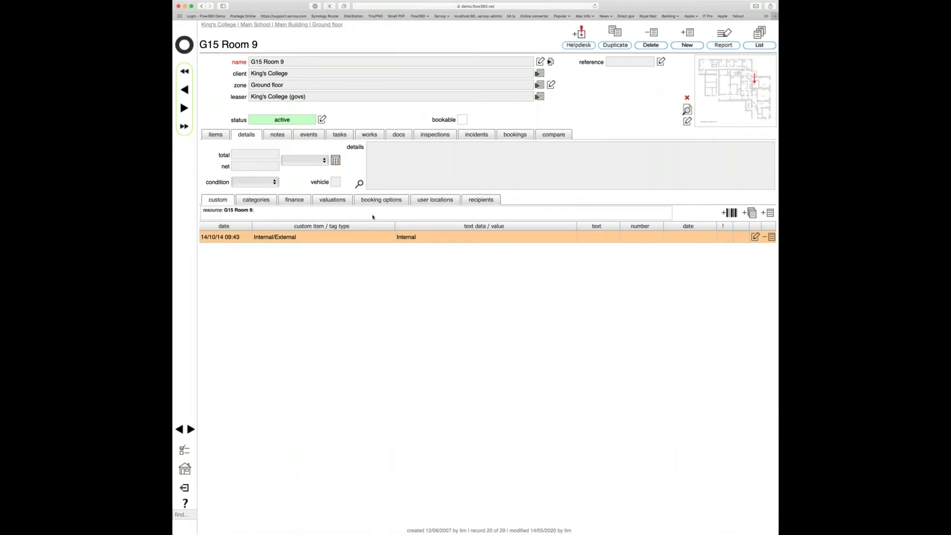
left_click(384, 201)
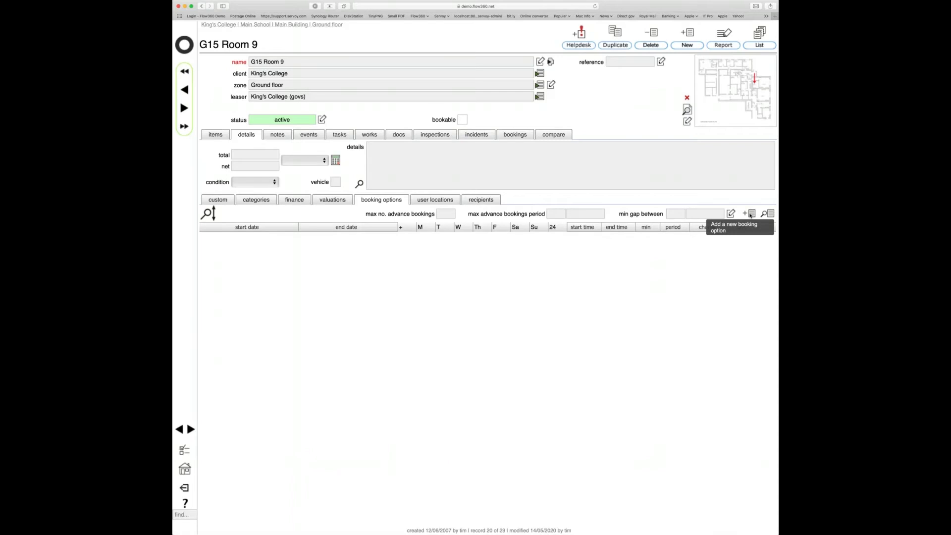
Add a new booking option, giving a form defaulting to 14/05/2020, all days, 24 hr, 0.00 hourly.
left_click(750, 215)
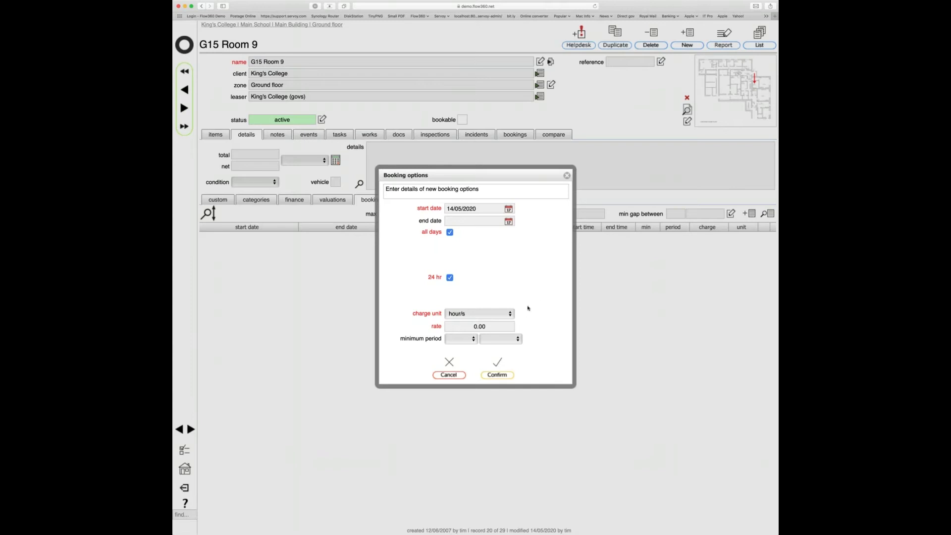
Limit the booking option to Monday through Friday instead of all days.
left_click(449, 232)
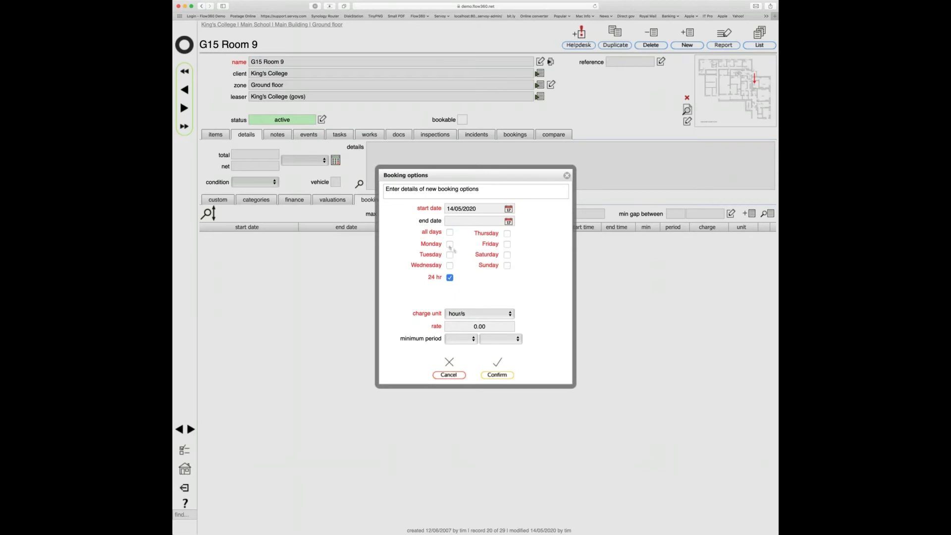
left_click(449, 244)
left_click(449, 254)
left_click(449, 265)
left_click(507, 233)
left_click(507, 244)
Set daily hours 08:00–18:00, hourly rate 50.00, and a one-hour minimum period.
left_click(450, 277)
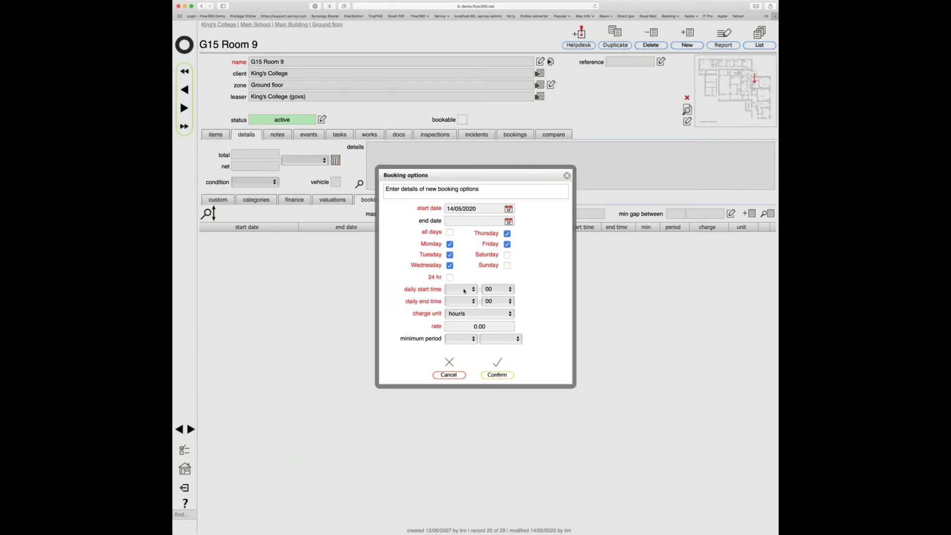
left_click(464, 334)
left_click(479, 463)
left_click(474, 326)
type("5")
key("1")
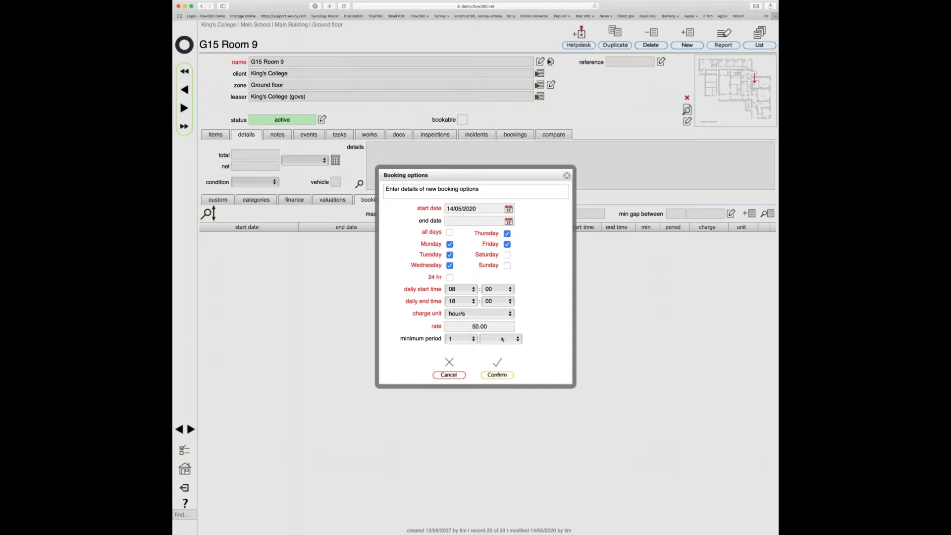
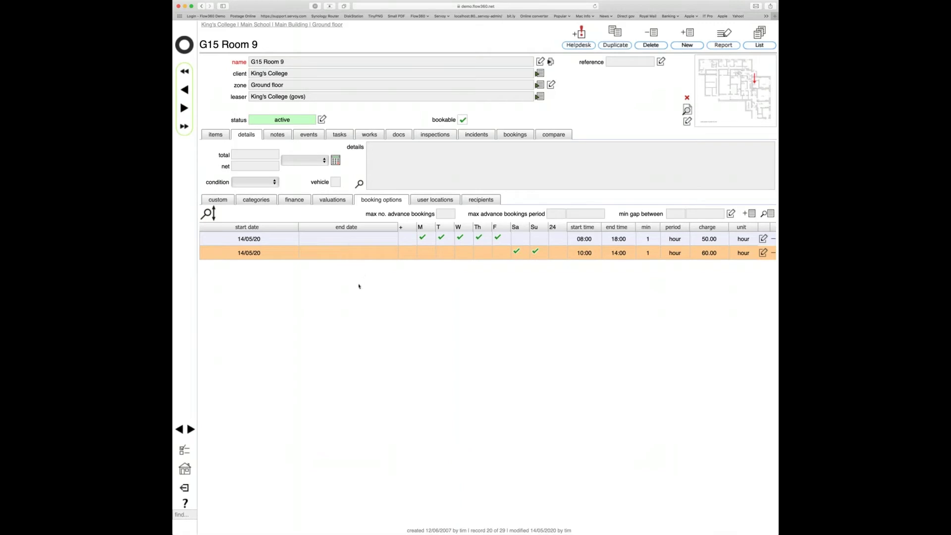
Open the Booking options form for G15 Room 9 to add new booking options.
left_click(750, 214)
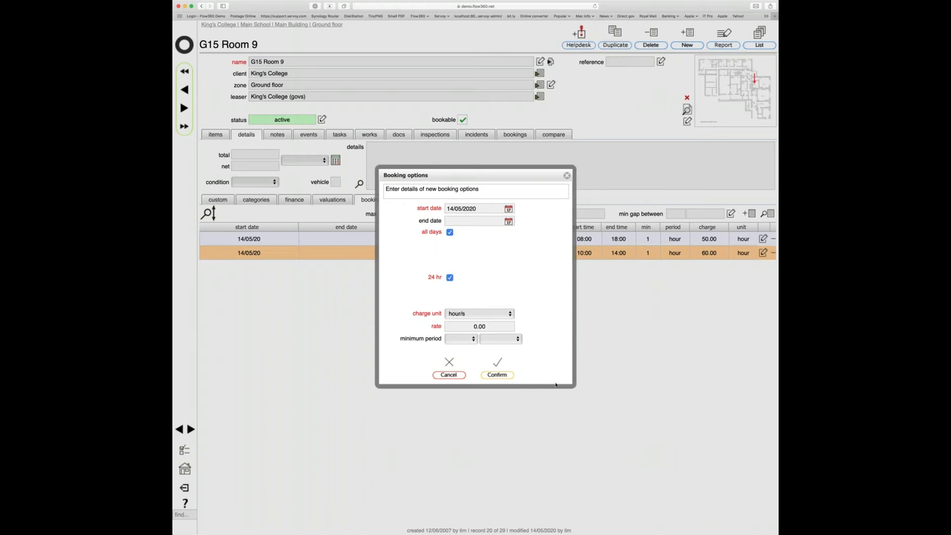
Cancel the Booking options form without adding any booking option row.
left_click(448, 374)
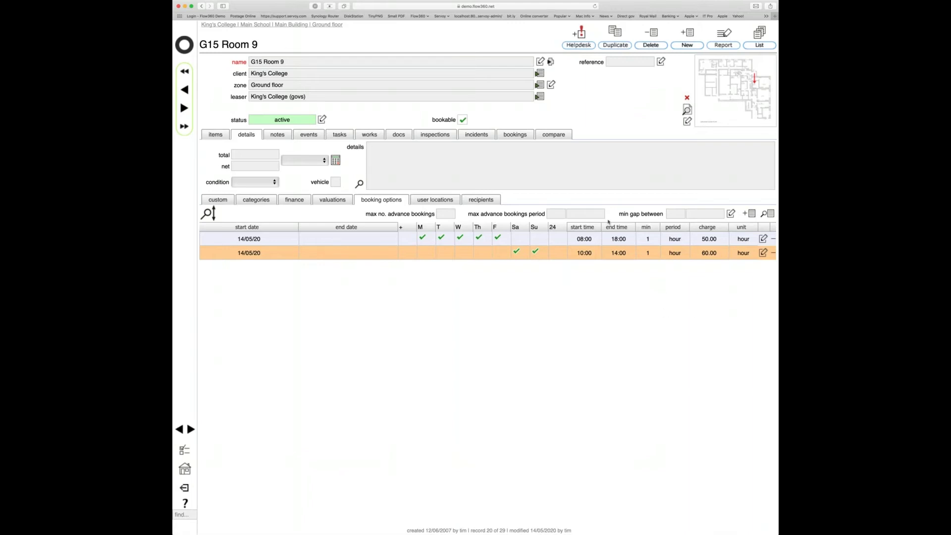
Restrict G15 Room 9 to 6 advance bookings over 52 weeks with a 1-hour minimum gap.
left_click(731, 214)
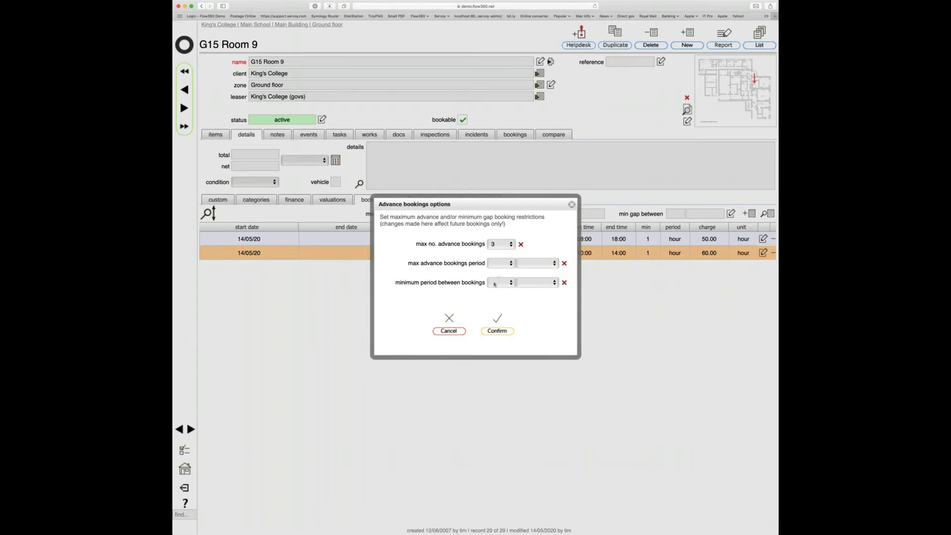
left_click(503, 244)
left_click(504, 272)
type("52")
key("Tab")
type("1")
key("Tab")
left_click(496, 330)
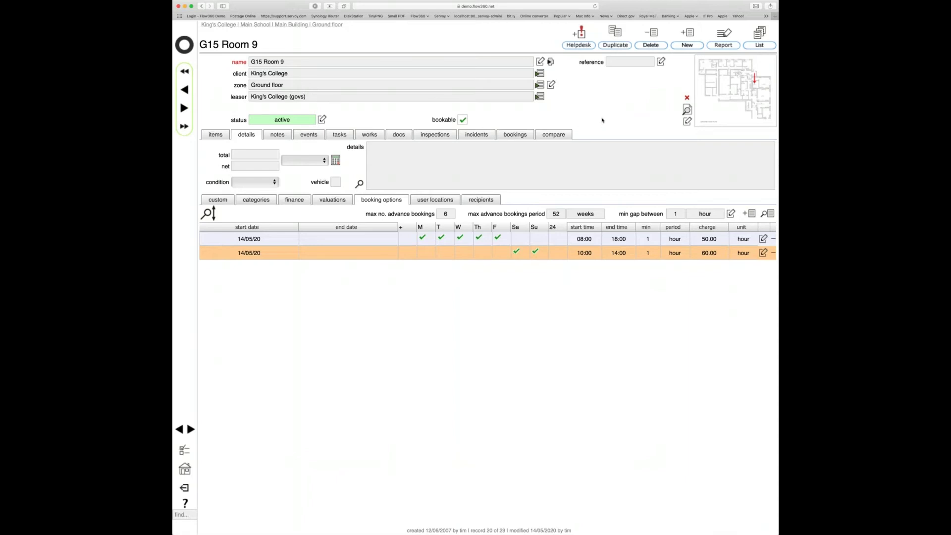
Open a Helpdesk new booking for G15 Room 9 from its bookings list.
left_click(518, 135)
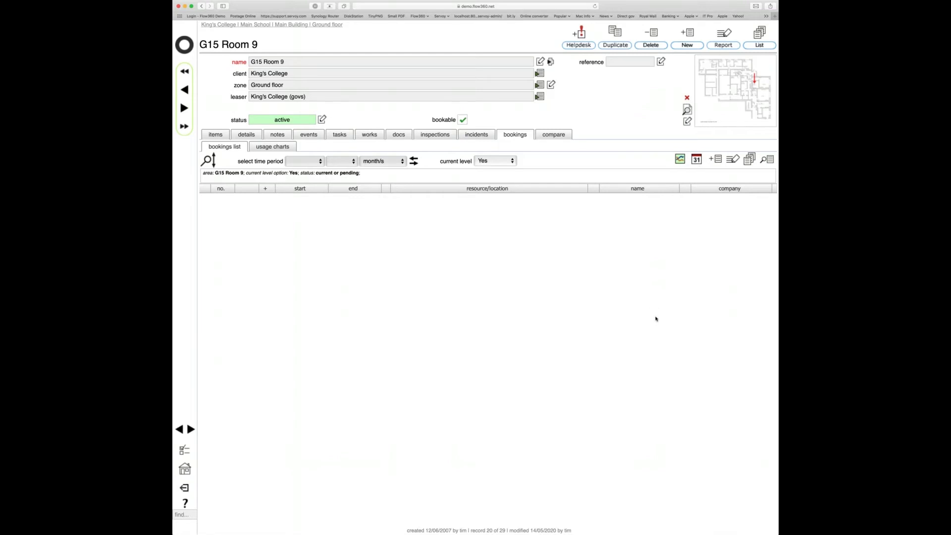
left_click(716, 159)
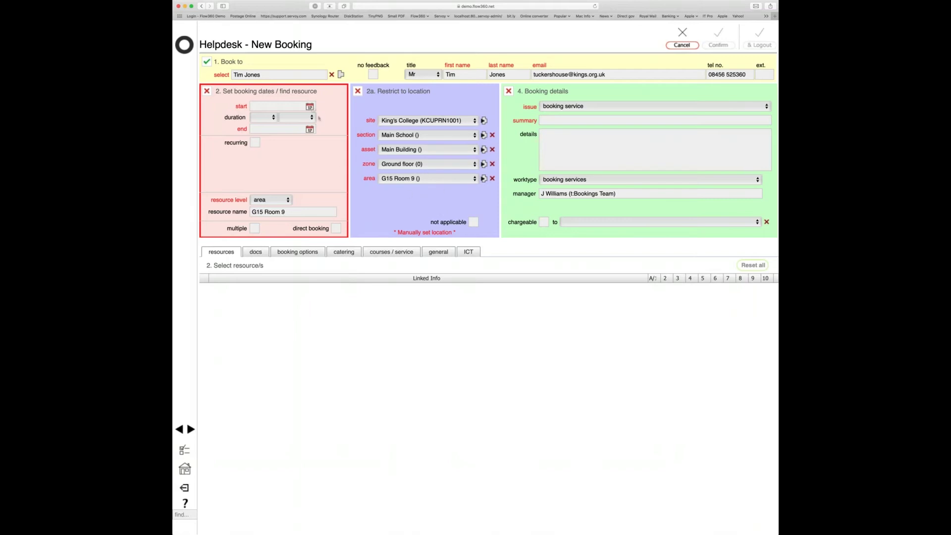
Set the booking to 18/05/20, 11:00–12:00, and search for resources free then.
left_click(310, 107)
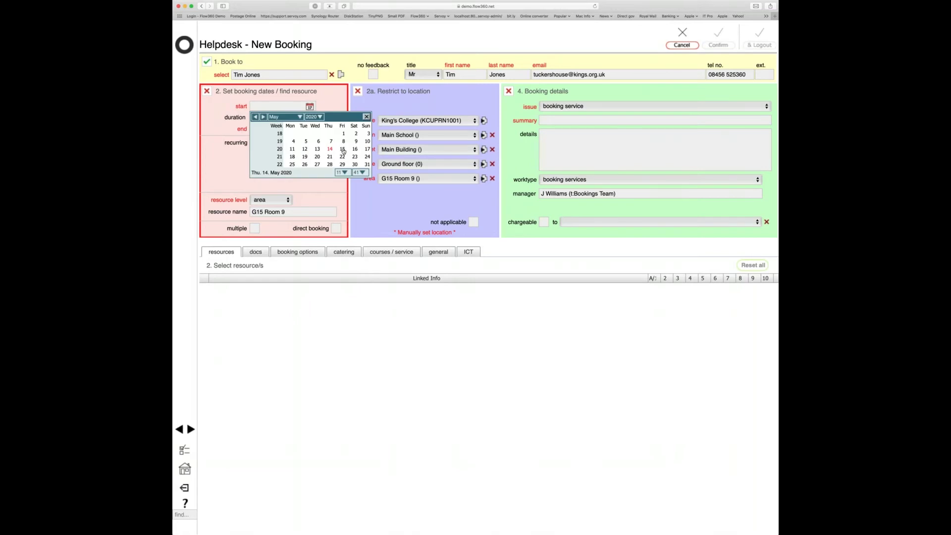
left_click(293, 157)
double_click(285, 106)
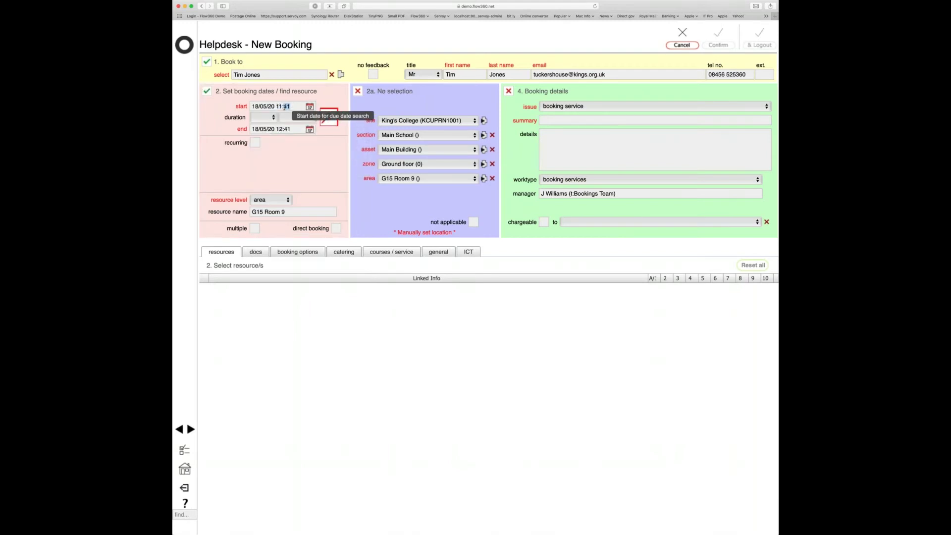
type("00")
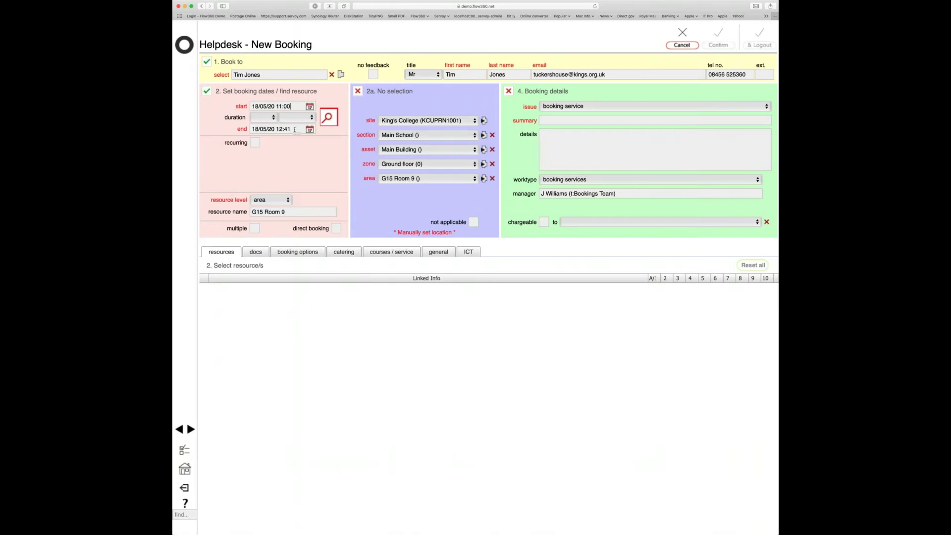
left_click(294, 129)
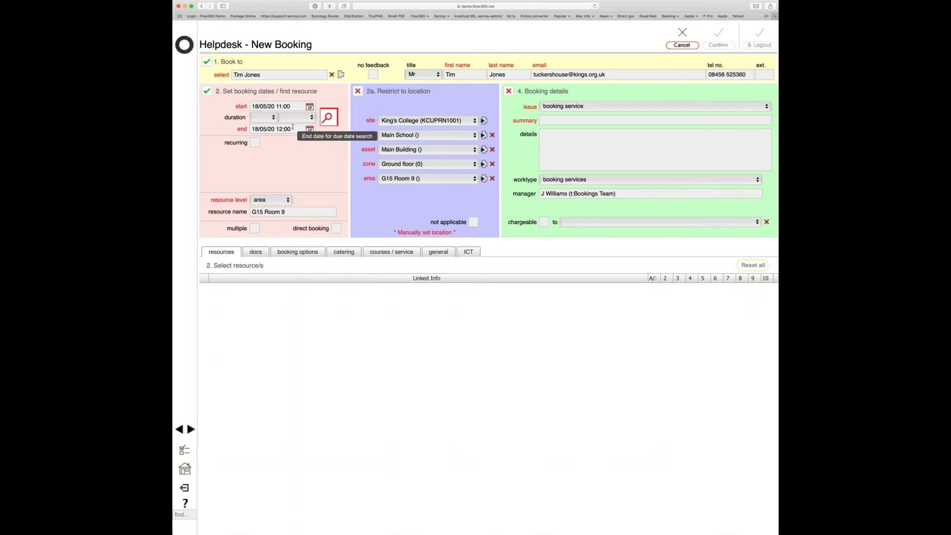
left_click(329, 117)
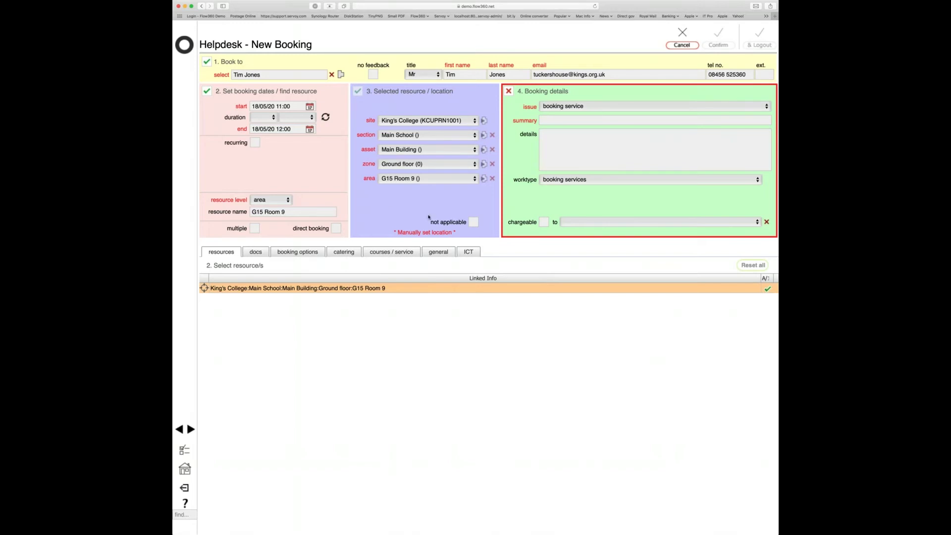
Enter the summary 'Team meeting' and confirm to create the booking service record.
type("Team meeting")
left_click(657, 151)
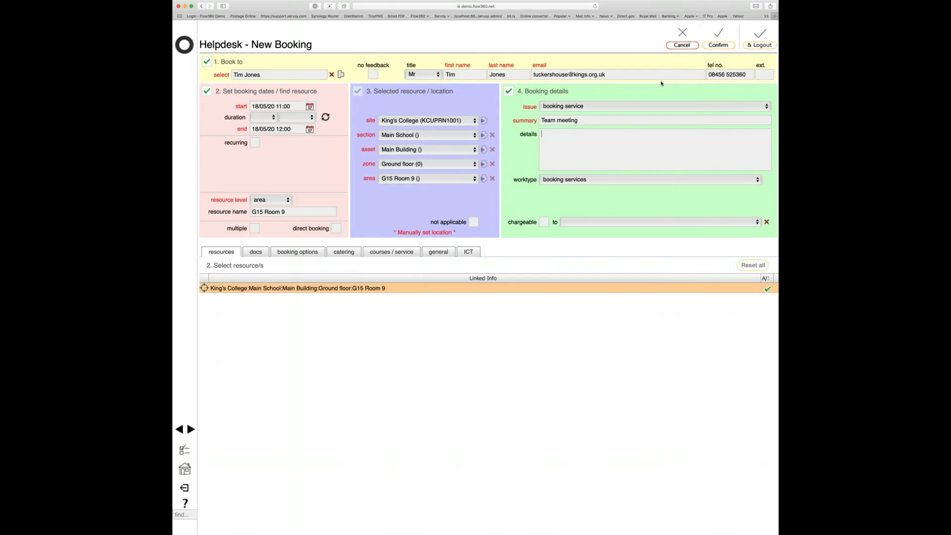
left_click(718, 44)
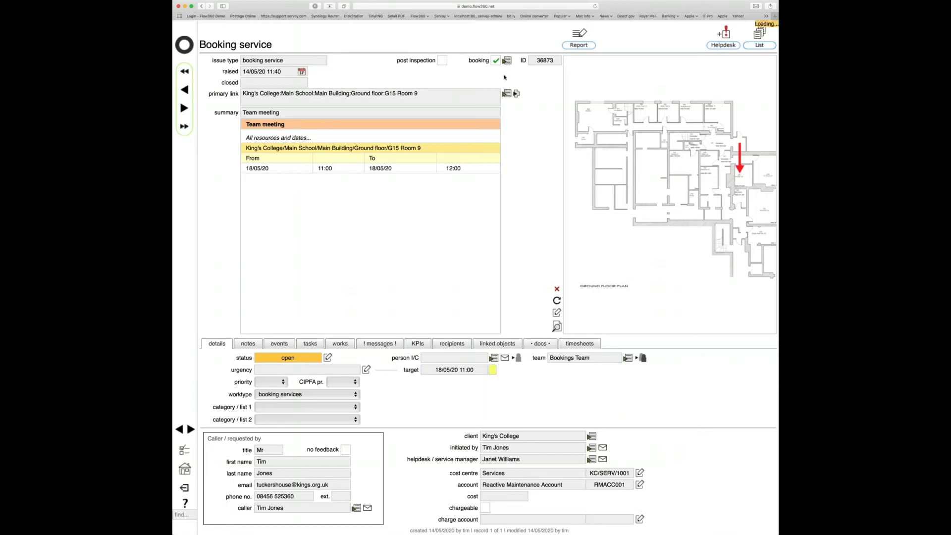
Open the linked booking record 416-1A from the booking service.
left_click(506, 60)
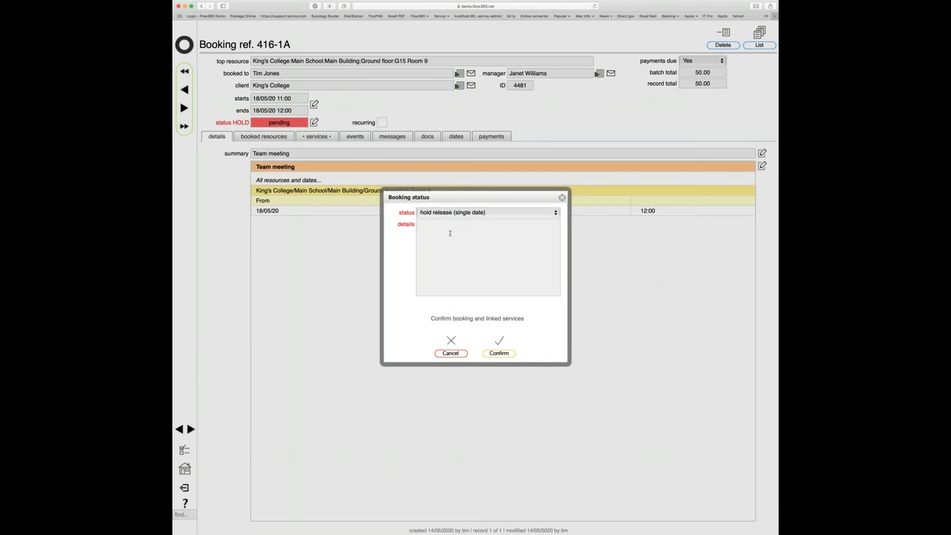
Release the hold on booking 416-1A with the note 'OK'.
type("OK")
left_click(500, 352)
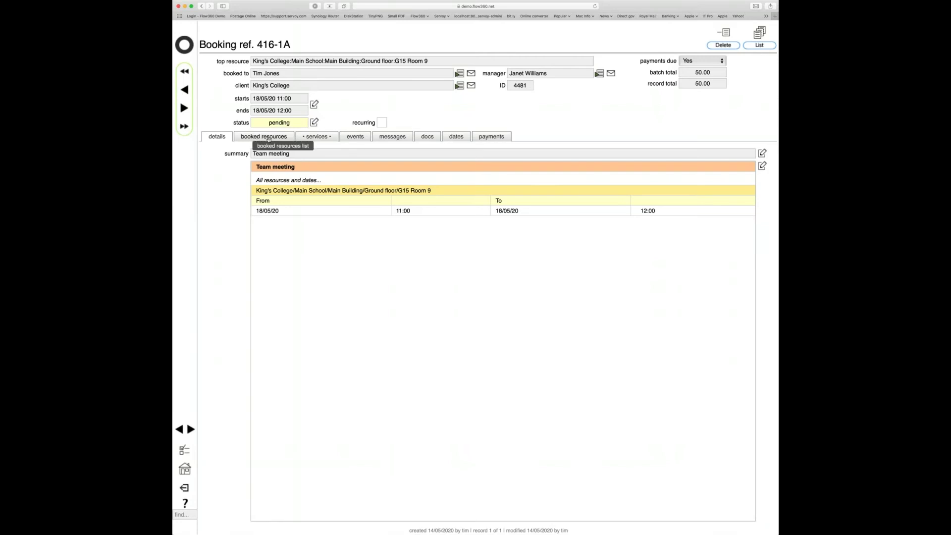
Browse booking 416-1A's resources, services, events and messages, then open G15 Room 9's May 2020 calendar.
left_click(269, 138)
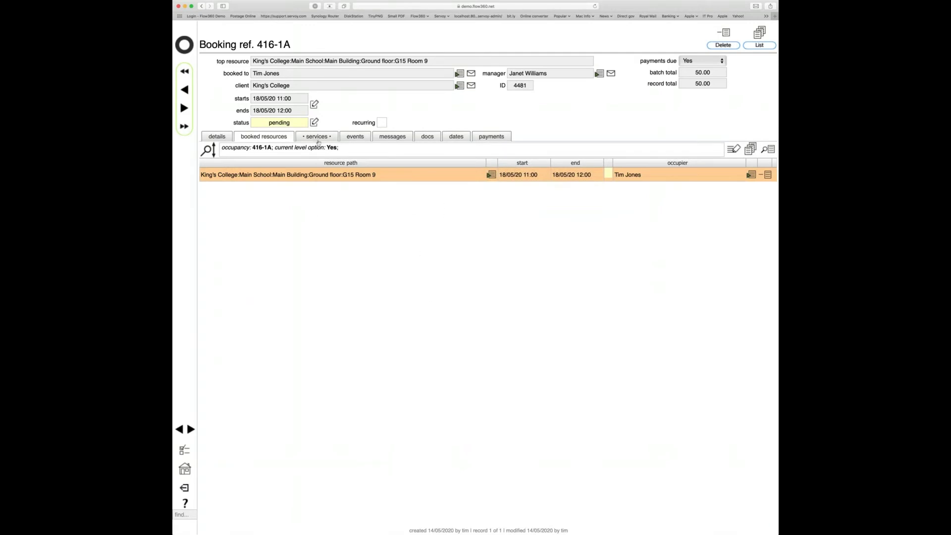
left_click(317, 137)
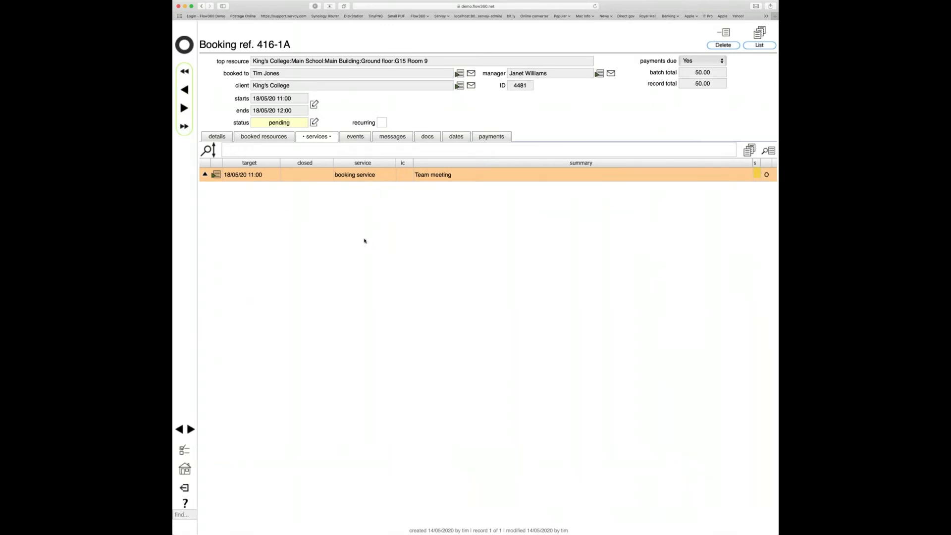
left_click(355, 138)
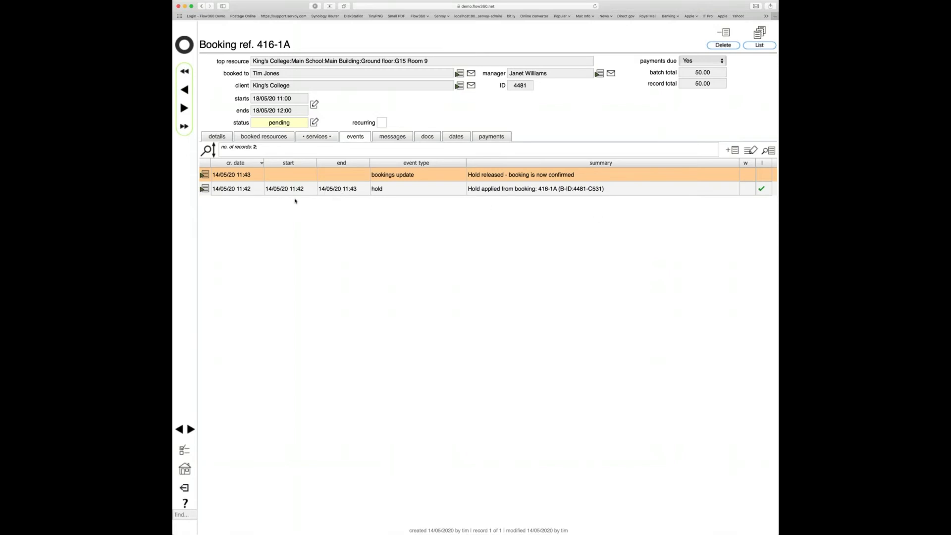
left_click(386, 138)
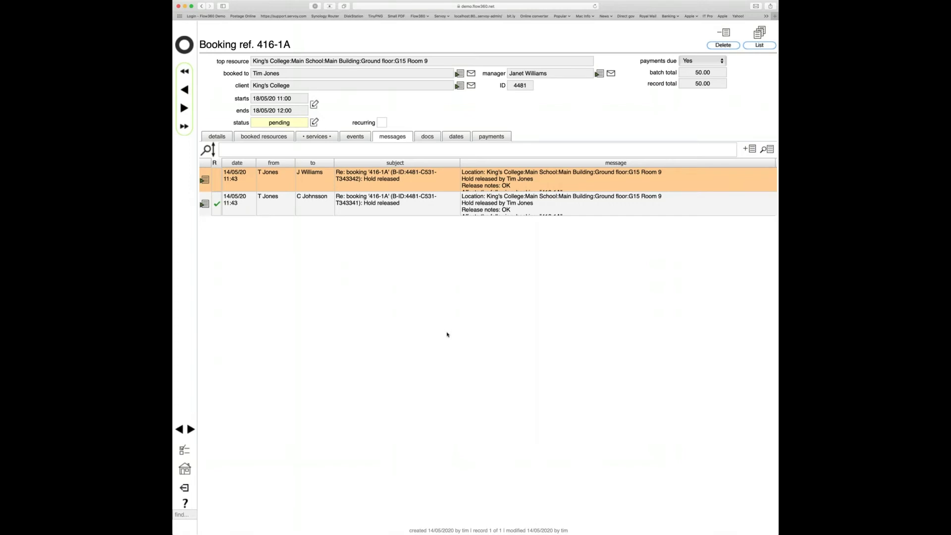
left_click(280, 138)
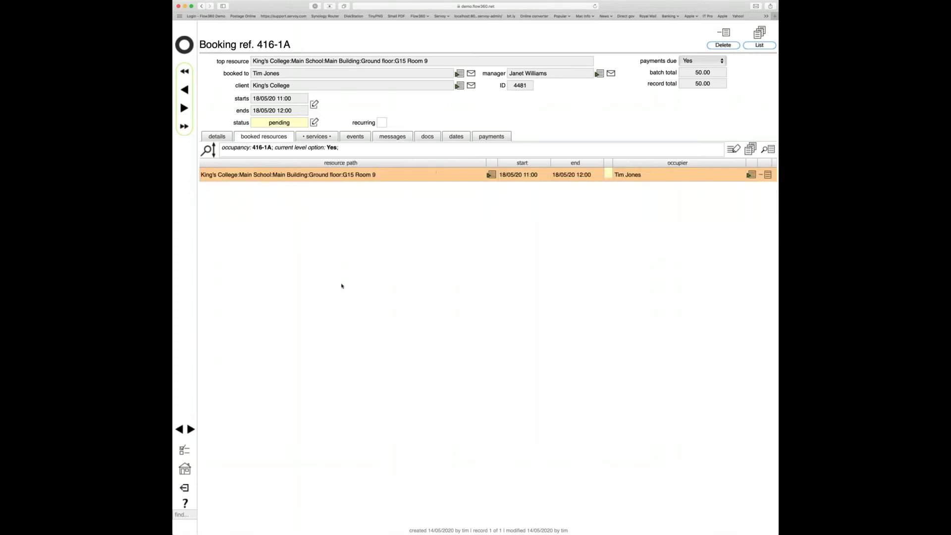
left_click(491, 176)
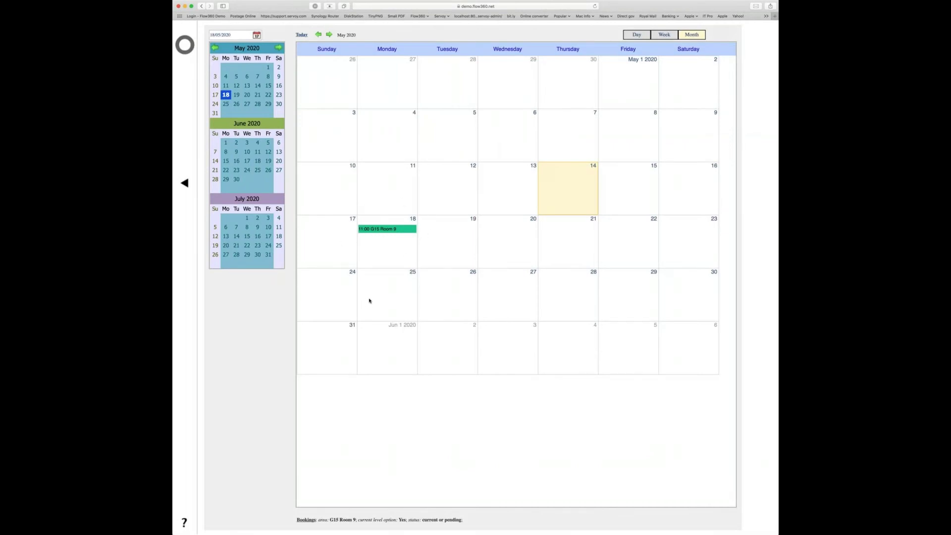
Open the G15 Room 9 record, log out, and return to the Flow360 Demo login page.
left_click(184, 183)
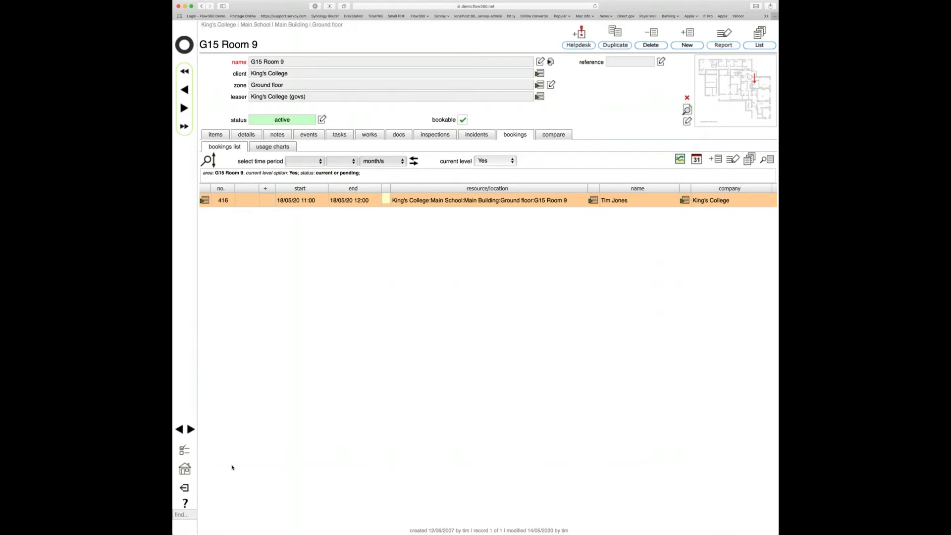
left_click(184, 488)
left_click(212, 16)
Enter another user's login name and password on the login page.
key("Tab")
type("•••••••")
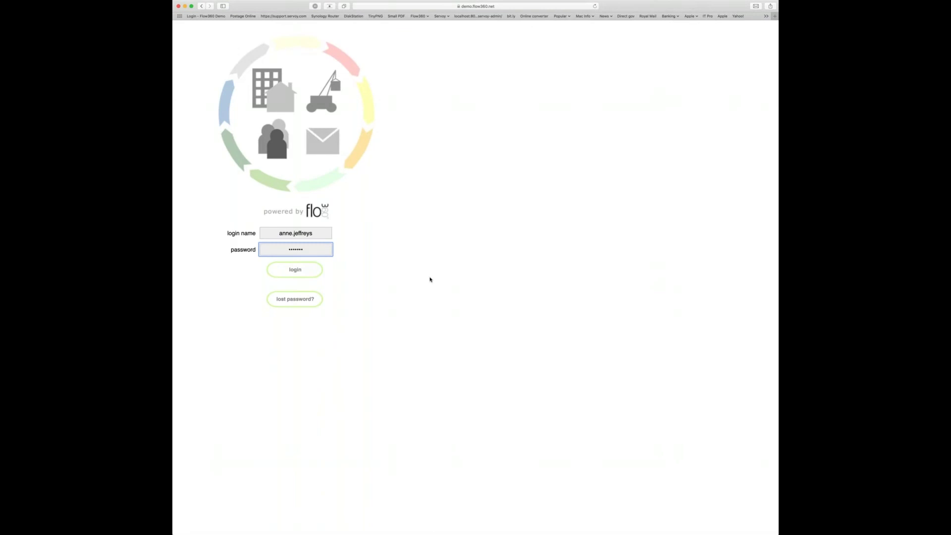
type("•")
Log in as the new user and start a New issue/request booking from the home page.
key("Return")
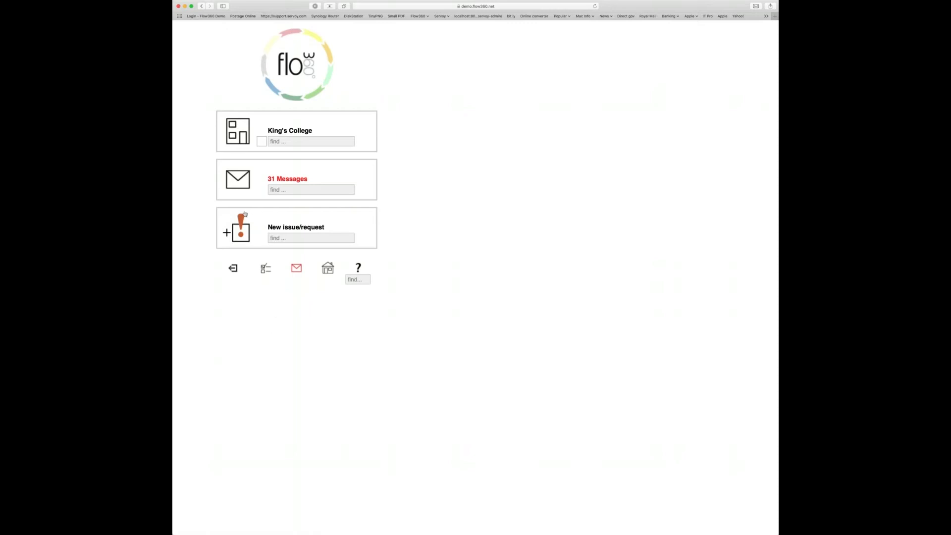
left_click(243, 237)
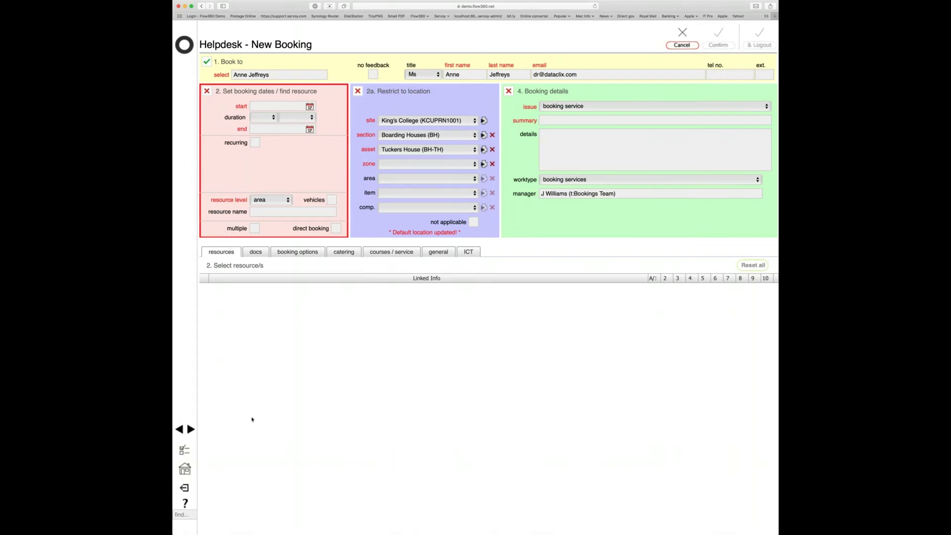
Restart the new helpdesk issue and step past location confirmation to the booking details.
left_click(184, 47)
left_click(244, 232)
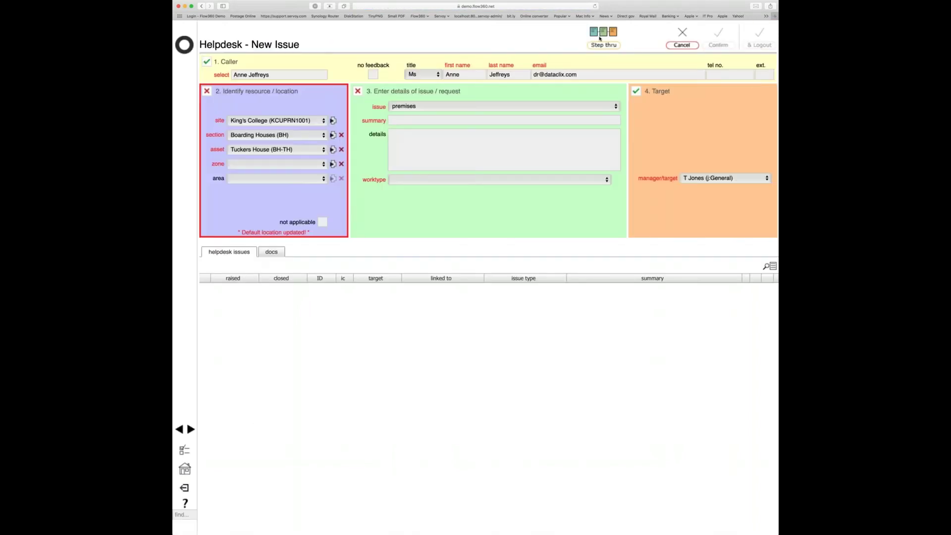
left_click(600, 37)
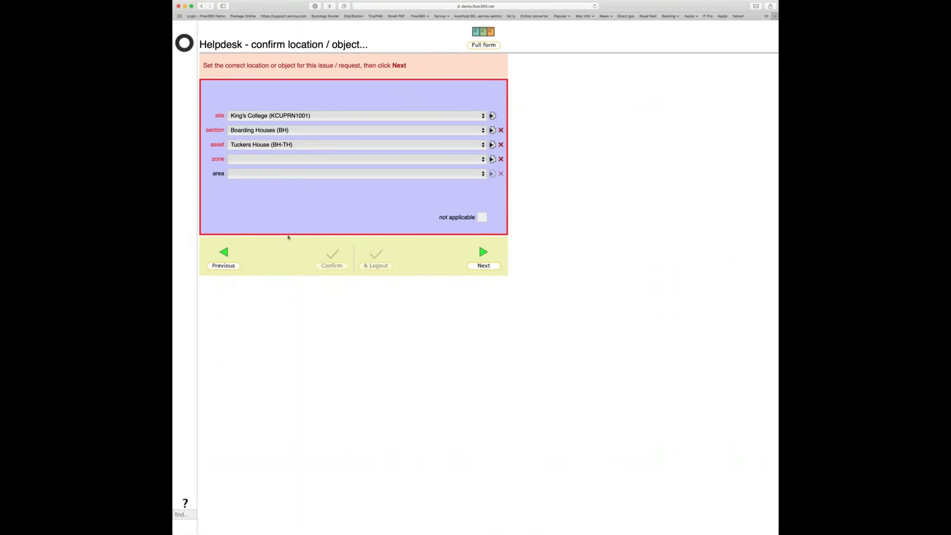
left_click(487, 267)
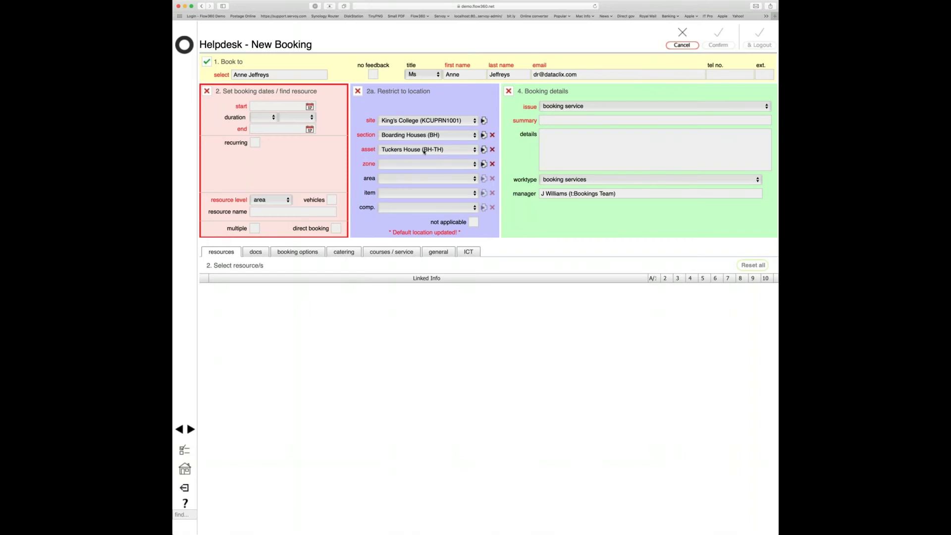
Book 19 May, 11:00–12:00, search resources, and clear the section to cover all King's College.
left_click(310, 107)
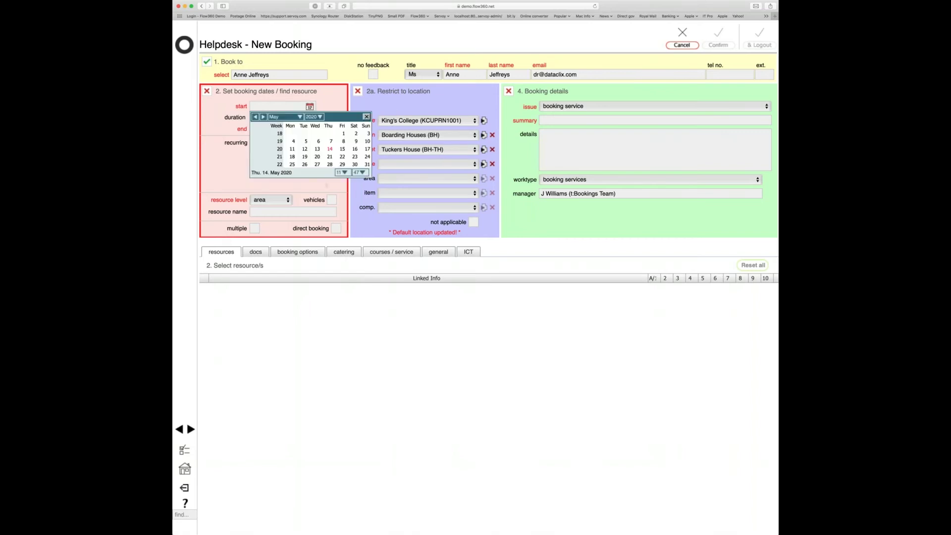
left_click(305, 157)
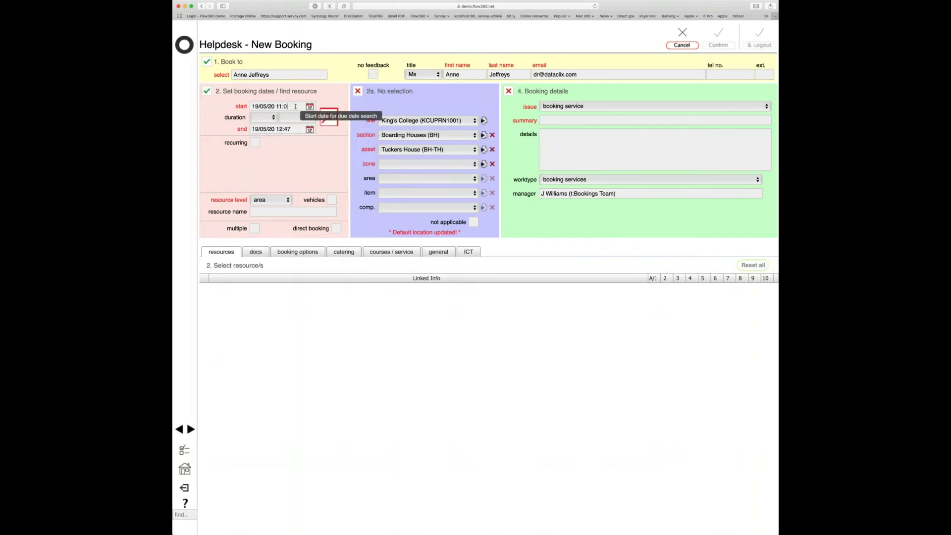
type("0")
key("Return")
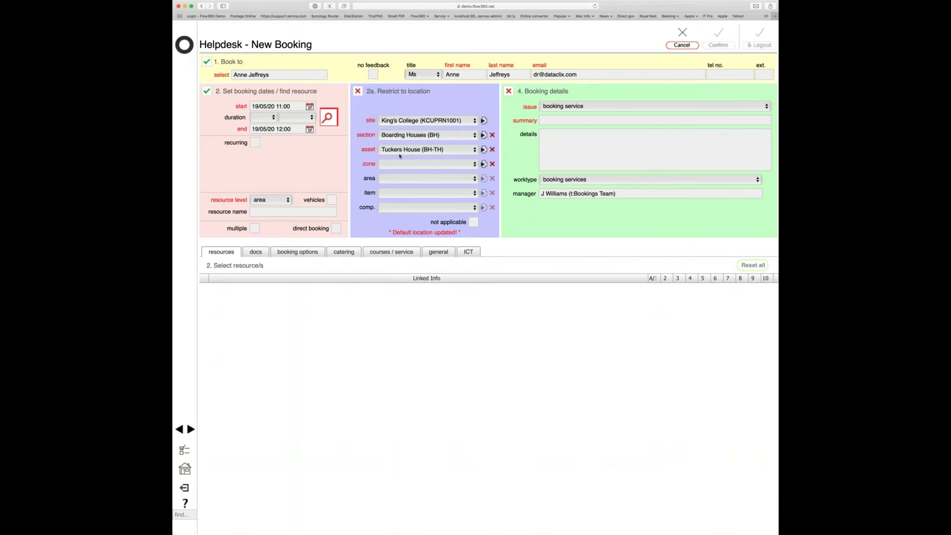
left_click(334, 121)
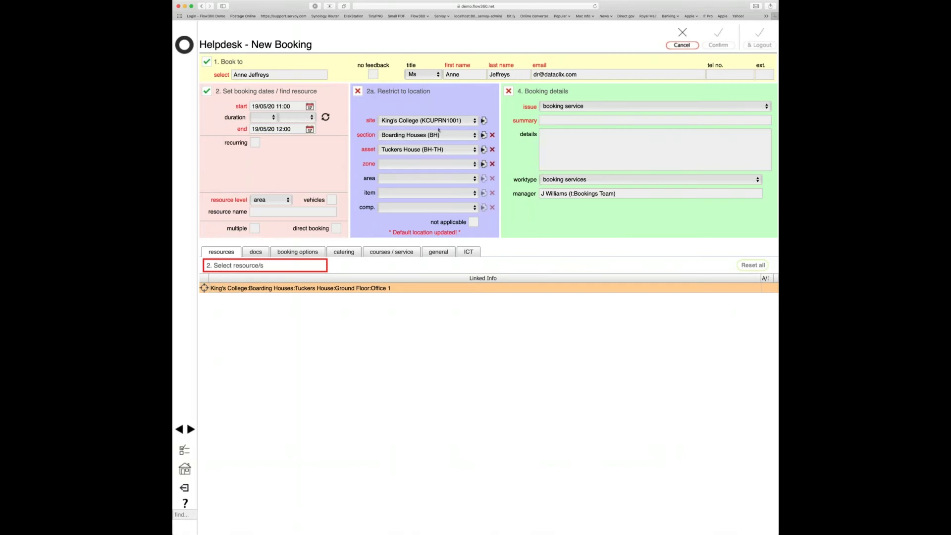
left_click(493, 135)
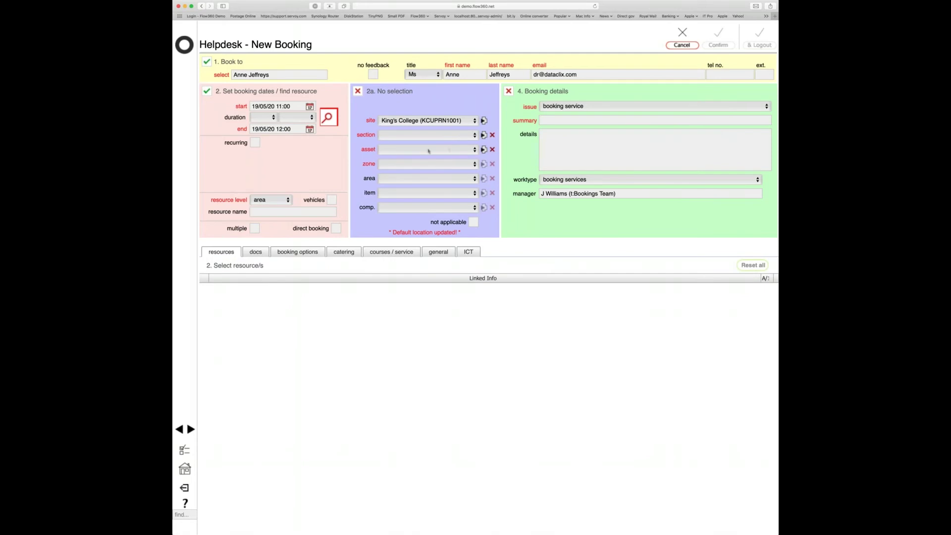
Search King's College resources, compare Car Park A, G11–G14 rooms, then book Tuckers House Office 1.
left_click(329, 118)
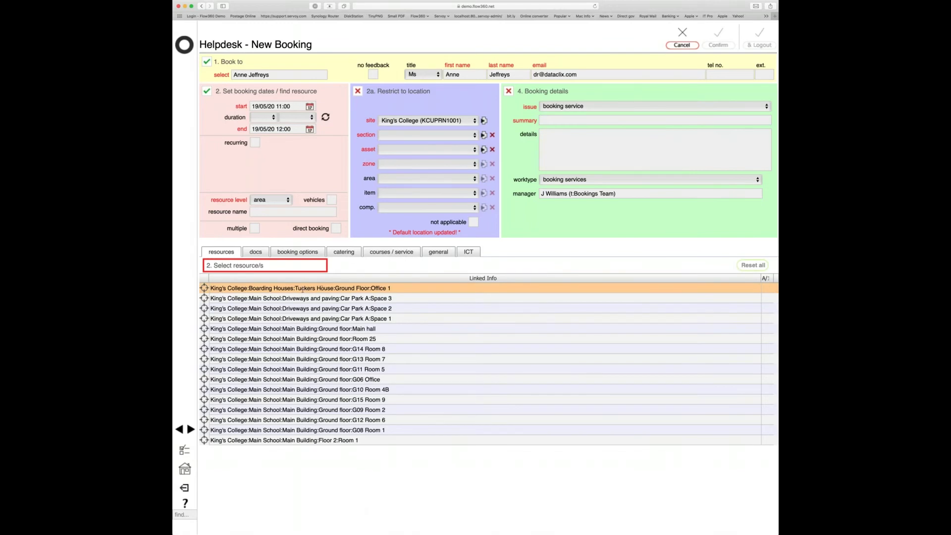
left_click(410, 300)
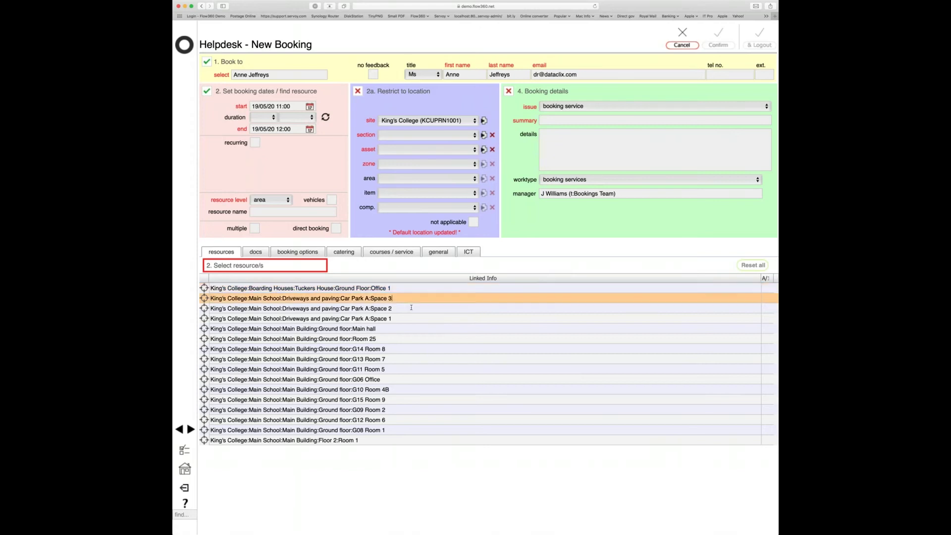
key("Down")
key("Down")
key("Down")
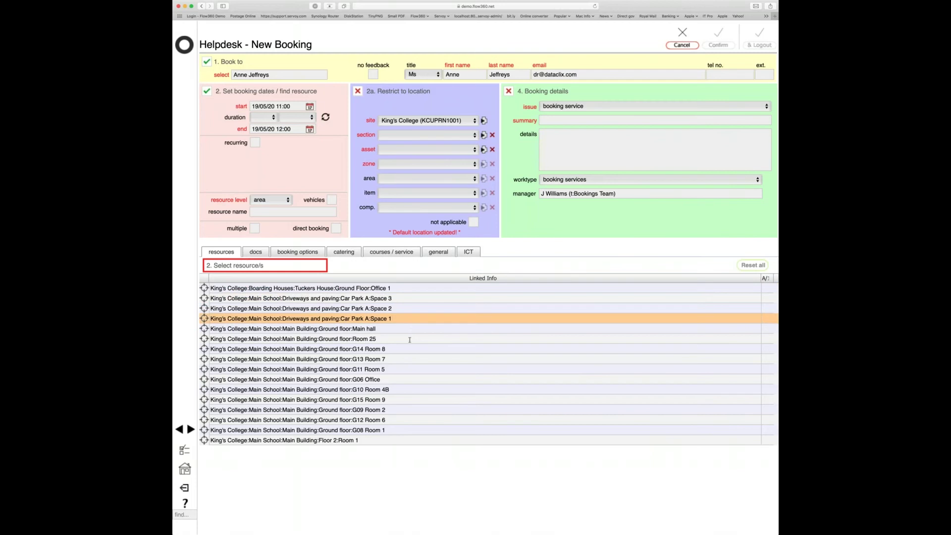
left_click(407, 350)
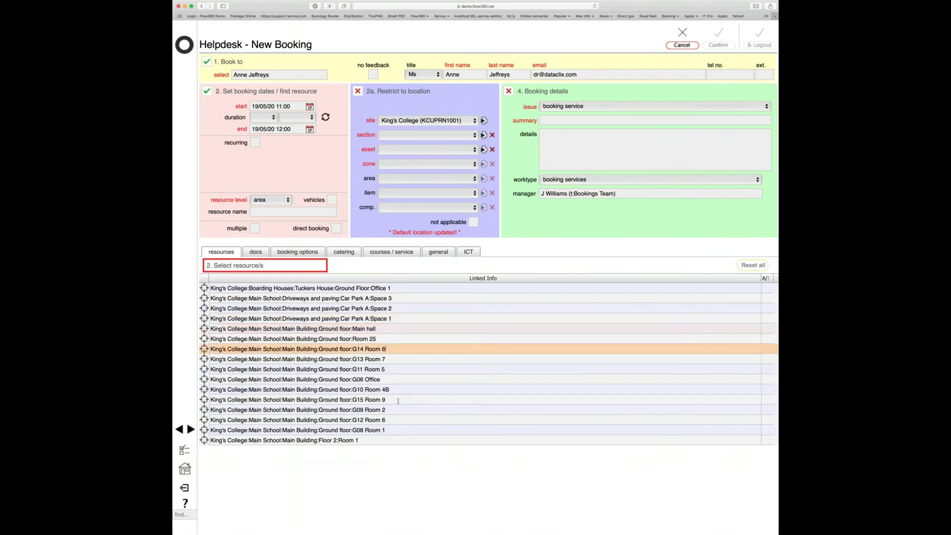
left_click(409, 359)
left_click(410, 369)
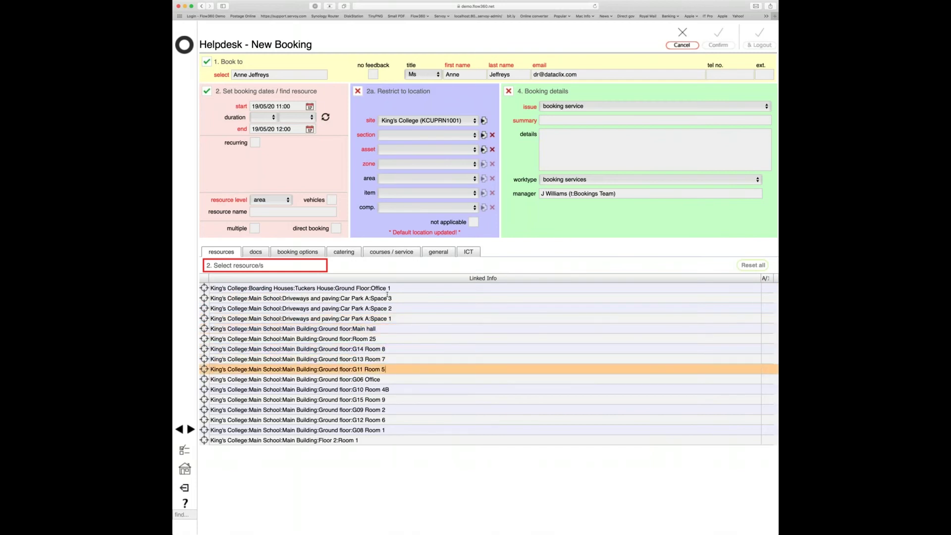
left_click(410, 287)
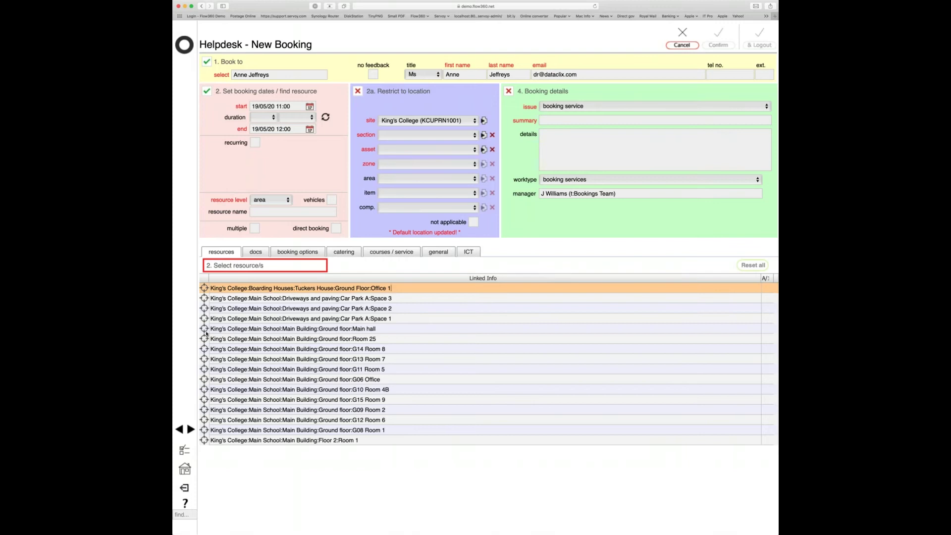
left_click(203, 289)
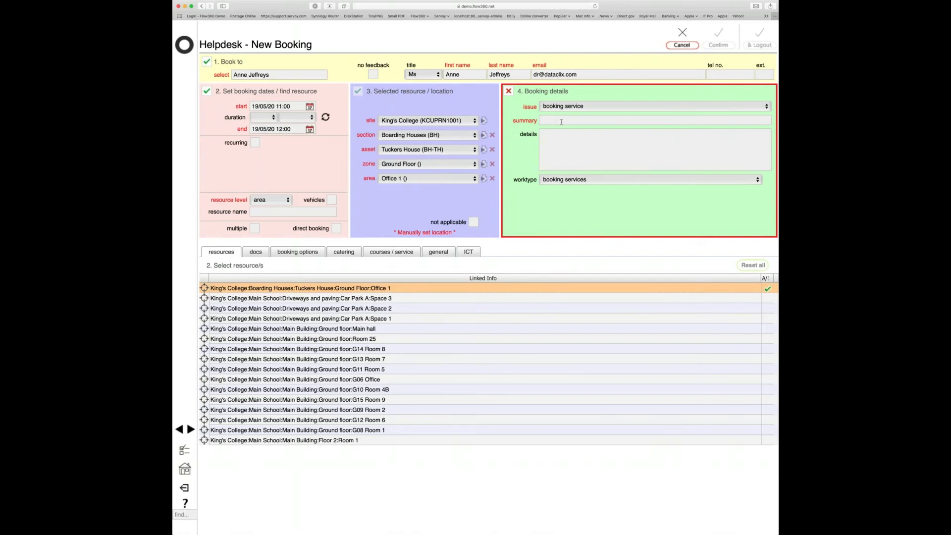
Enter 'Team meeting' as the booking summary.
type("Team meeting")
left_click(702, 222)
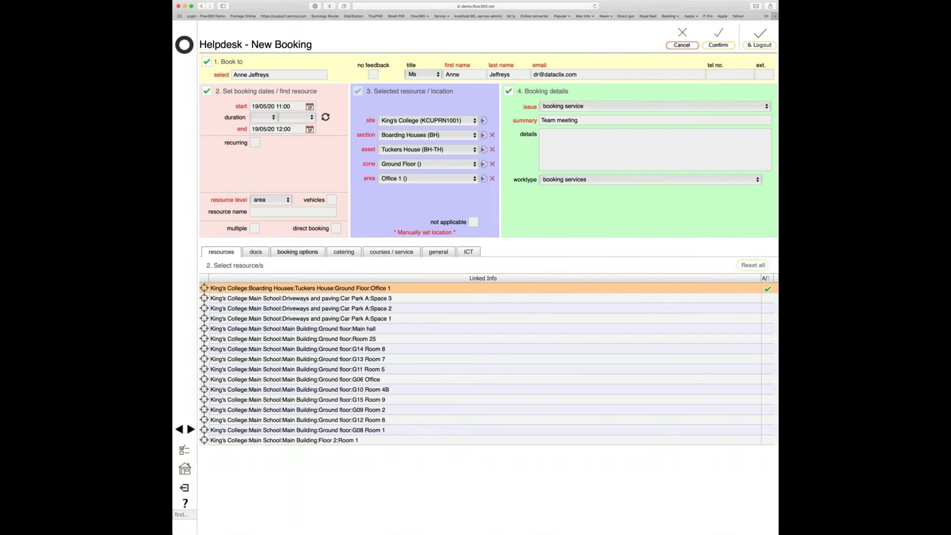
Add a Drinks service with 4 coffees and 2 teas, then submit the booking.
left_click(344, 252)
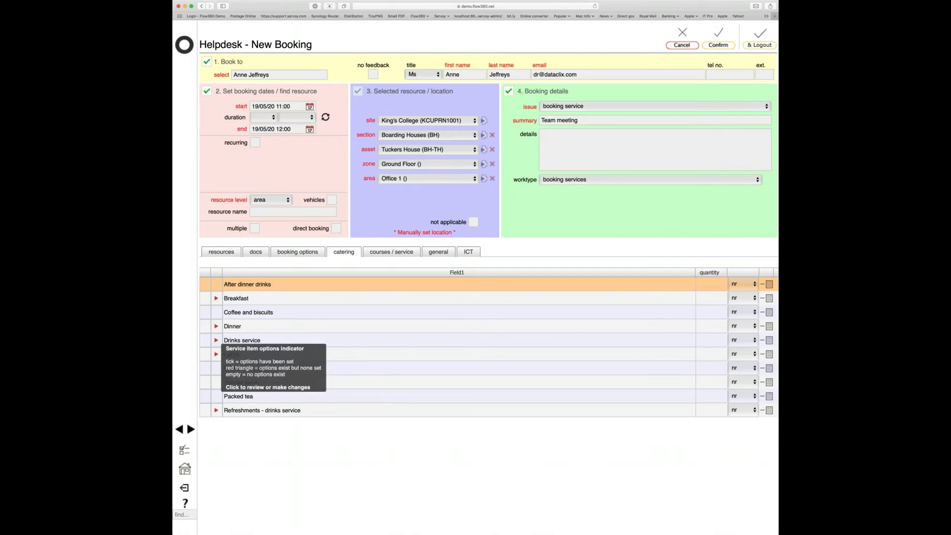
left_click(216, 341)
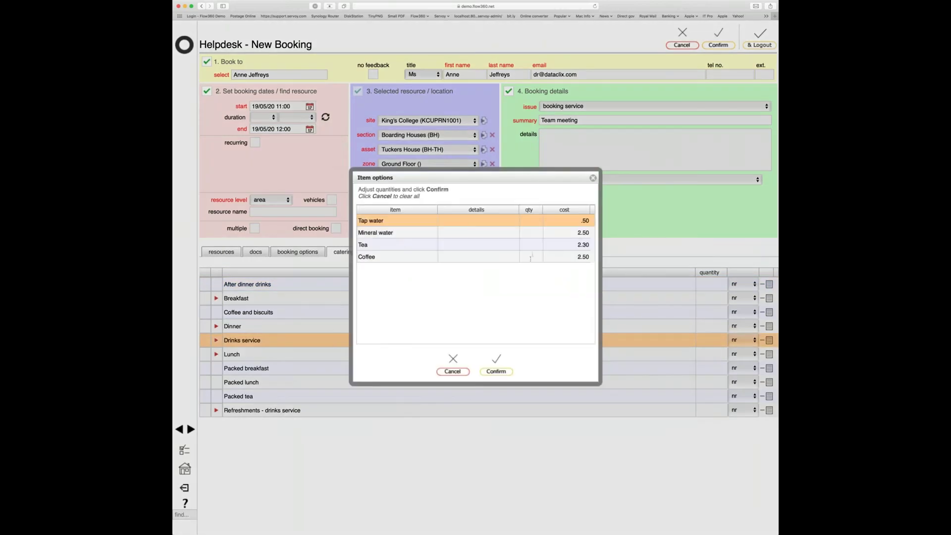
left_click(530, 257)
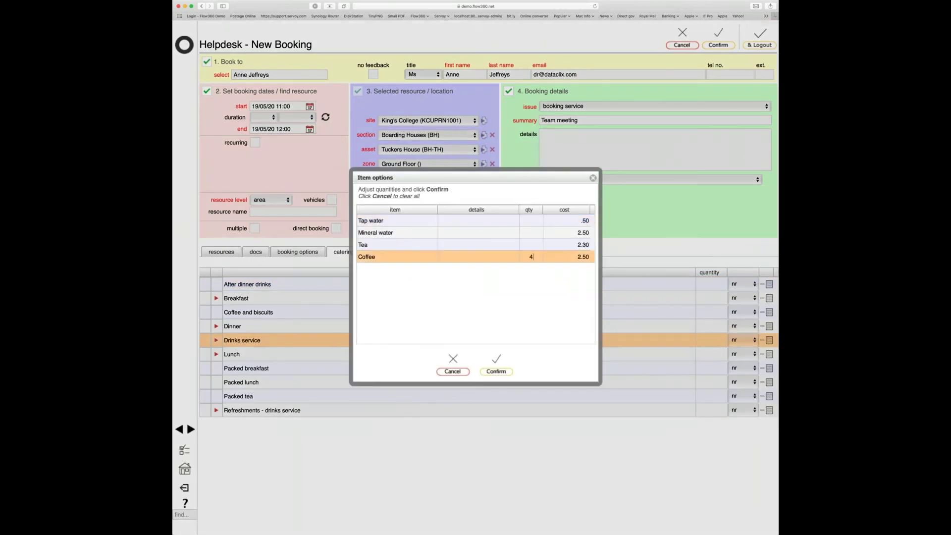
left_click(531, 244)
type("2")
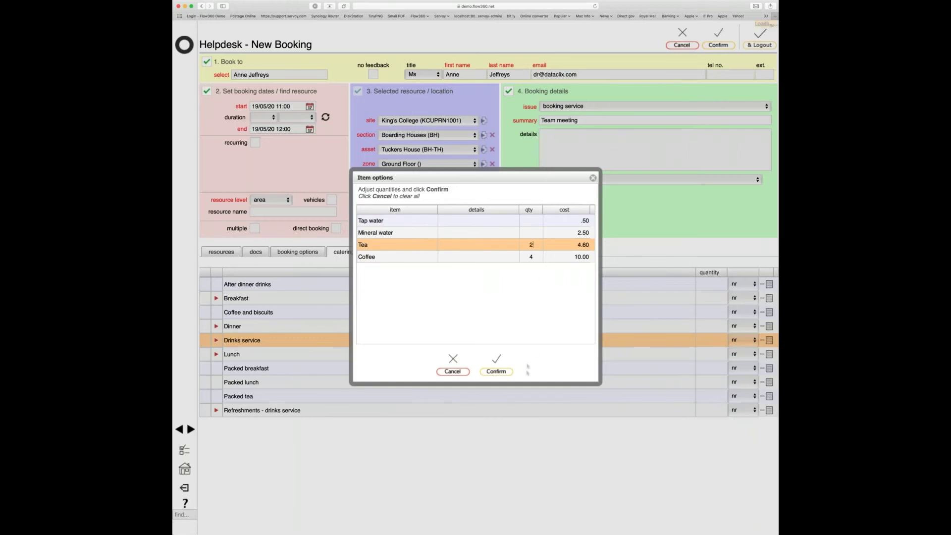
left_click(502, 372)
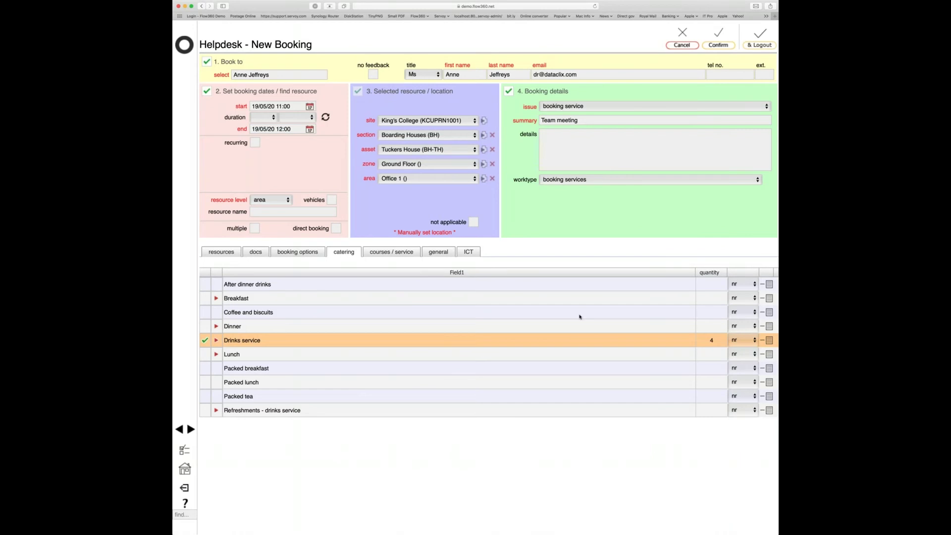
left_click(718, 45)
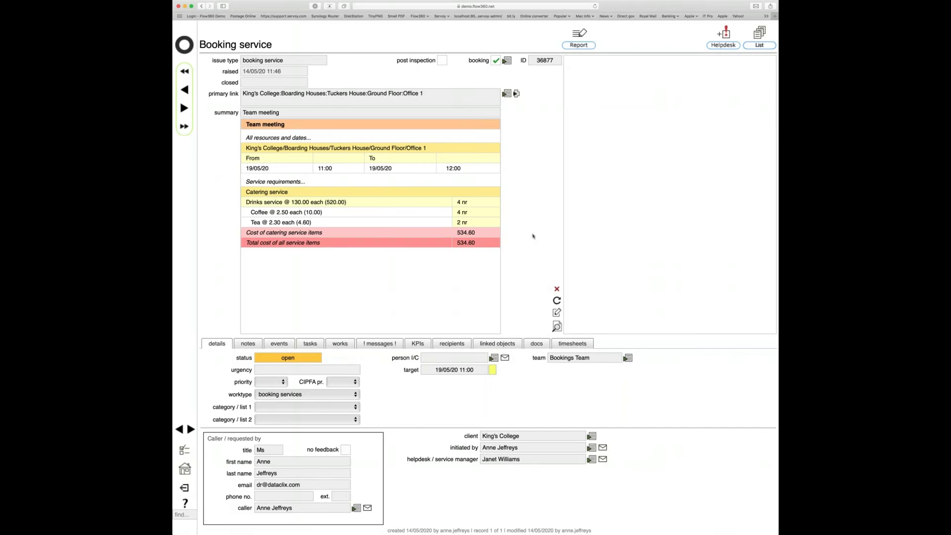
Open the linked booking record 417-1A from the service record.
left_click(508, 61)
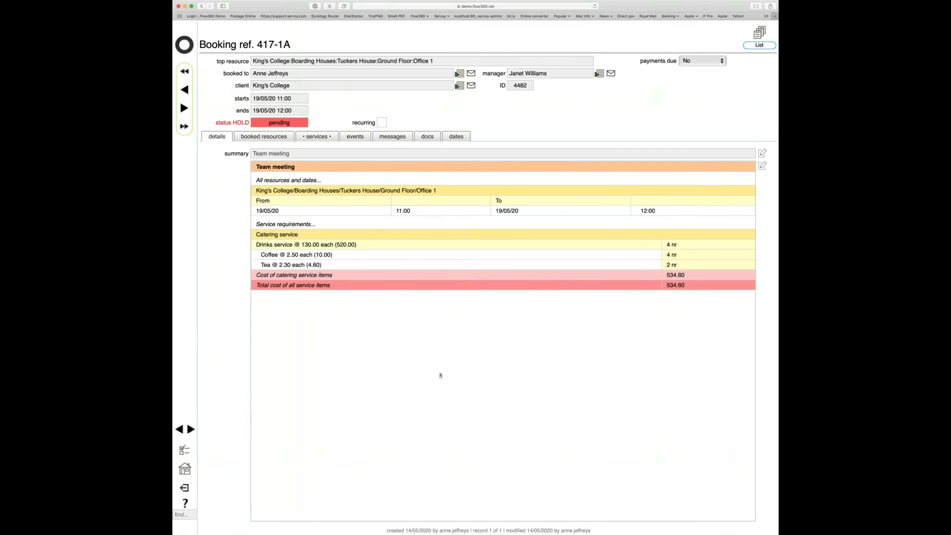
Review booking 417-1A's booking and catering services, then log out of Flow360.
left_click(317, 138)
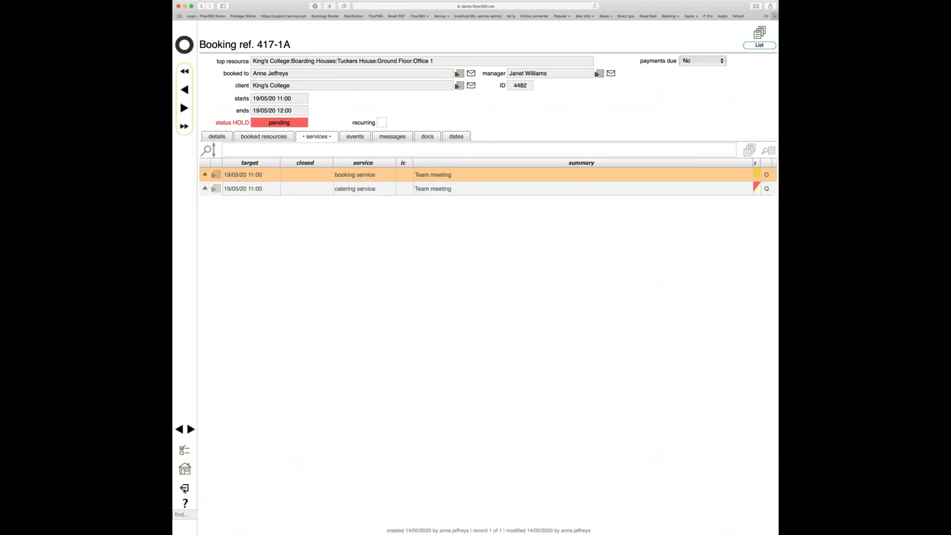
left_click(184, 489)
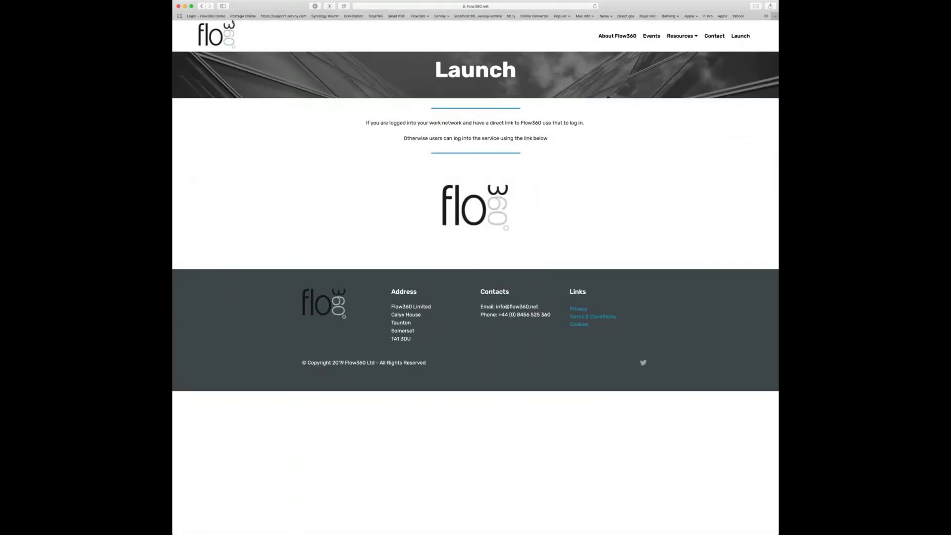
Sign in with the second user's login name and password, then open Messages.
left_click(207, 16)
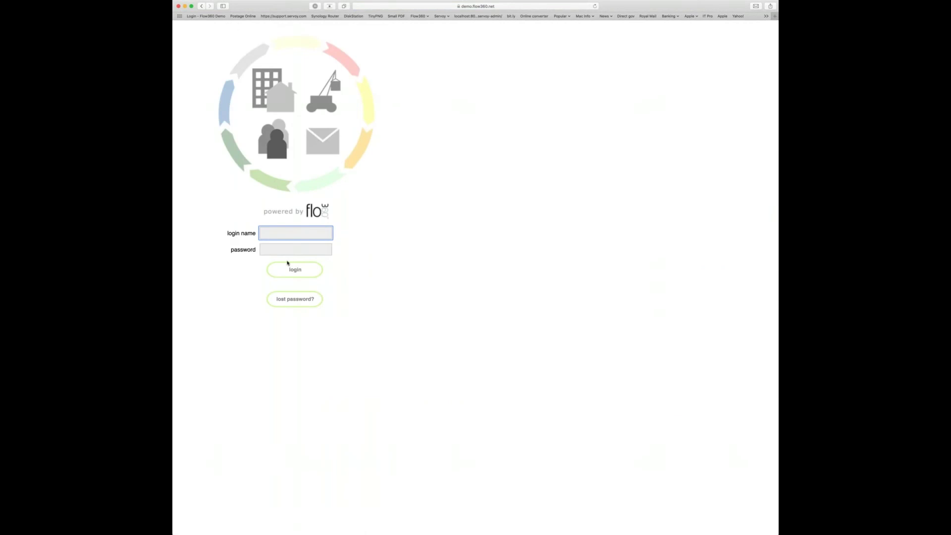
key("Tab")
type("••••••••")
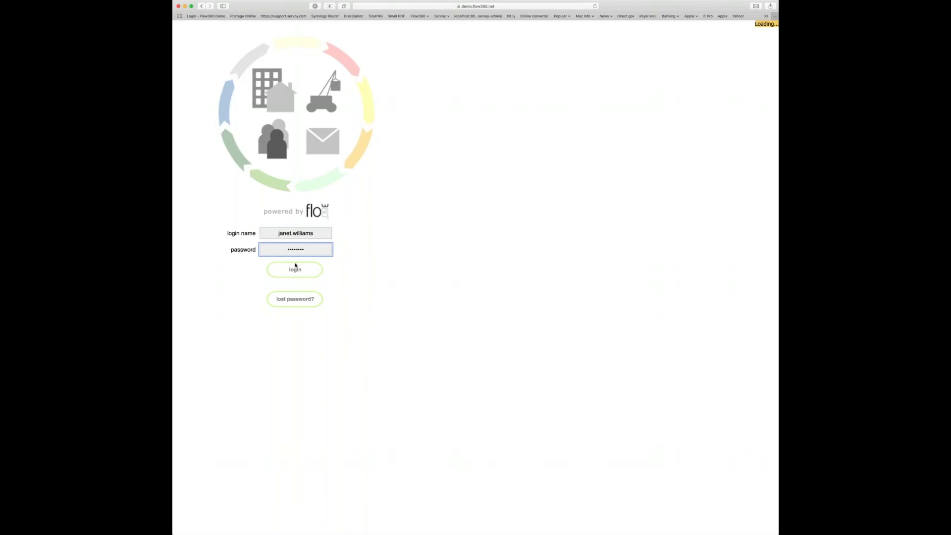
left_click(295, 269)
left_click(279, 140)
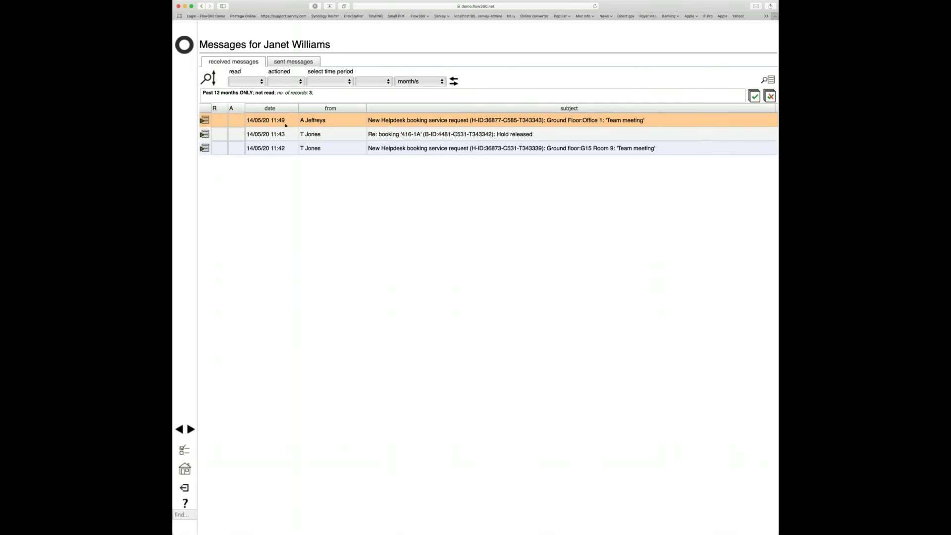
Open the newest Team meeting request message and its linked booking service issue 36877.
left_click(205, 121)
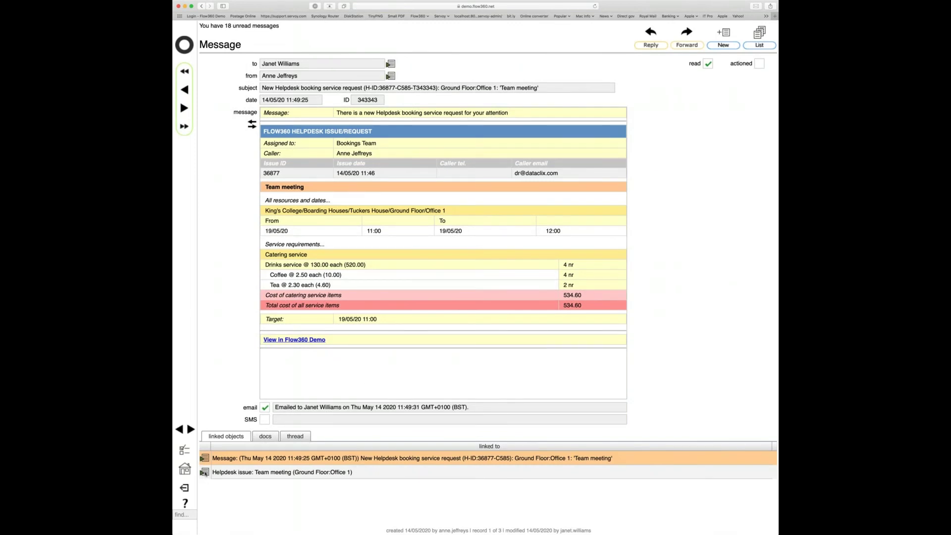
left_click(204, 472)
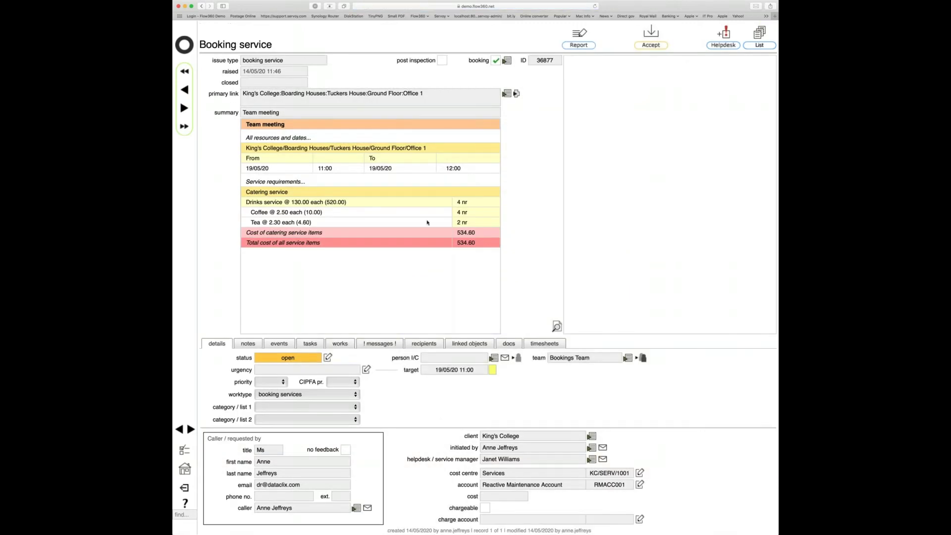
Open booking 417-1A's catering service and attempt a status change, blocked by unapproved service requests.
left_click(507, 60)
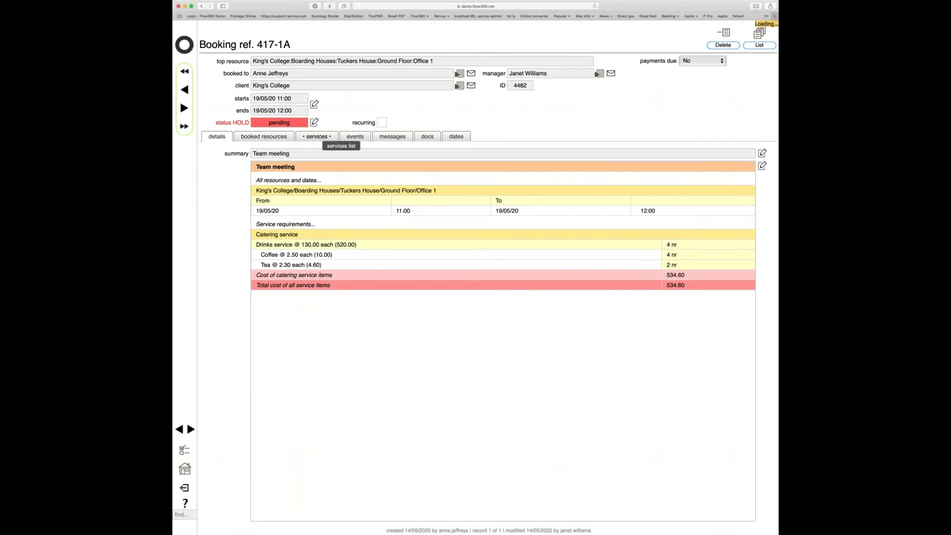
left_click(317, 138)
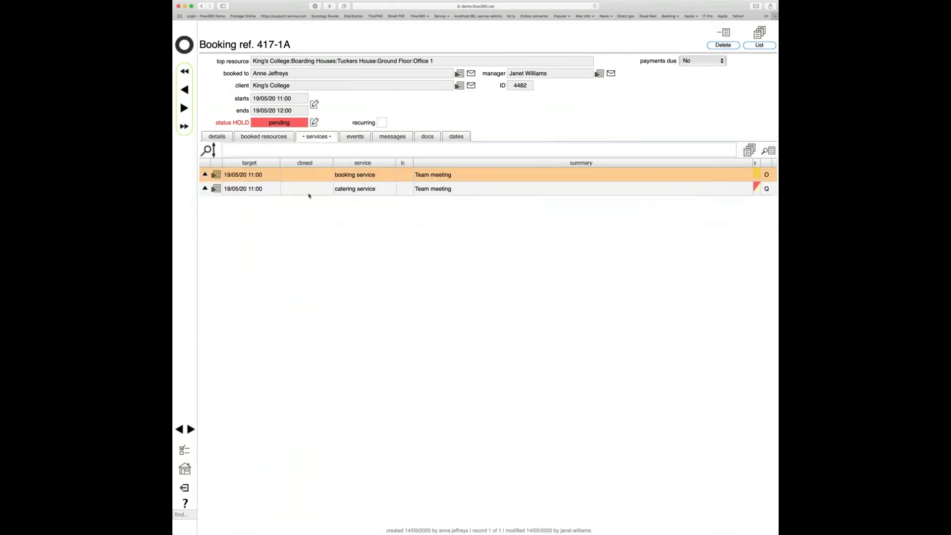
left_click(484, 188)
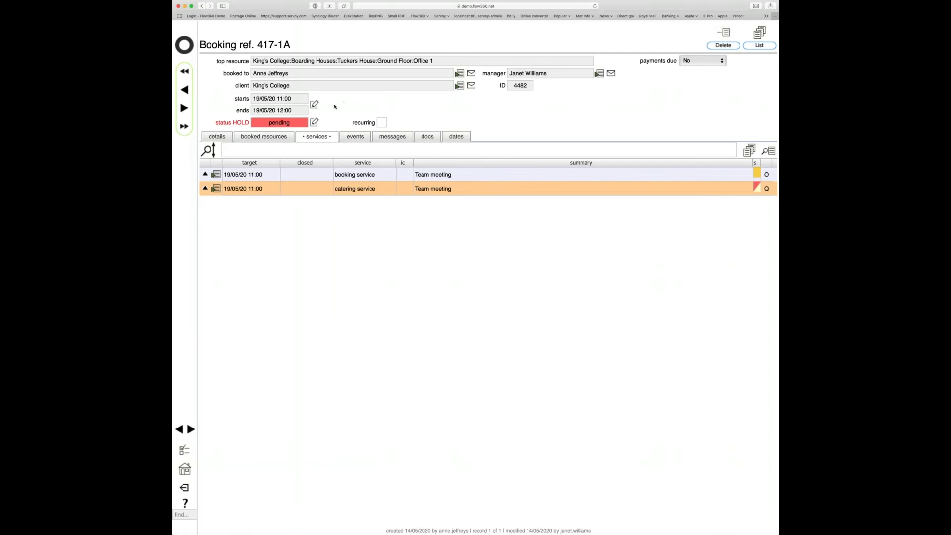
left_click(316, 125)
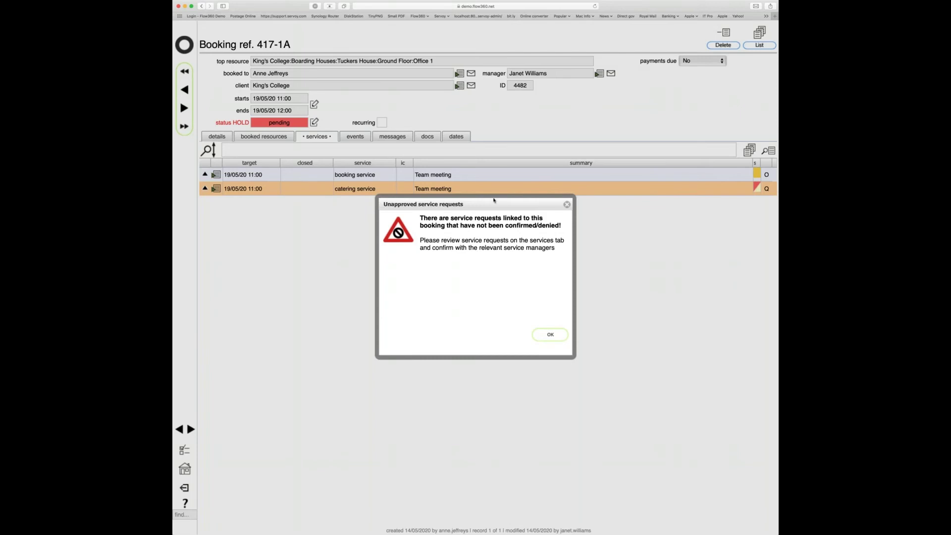
Dismiss the warning, review the pending catering request details, then log out of Flow360.
left_click(550, 335)
left_click(217, 189)
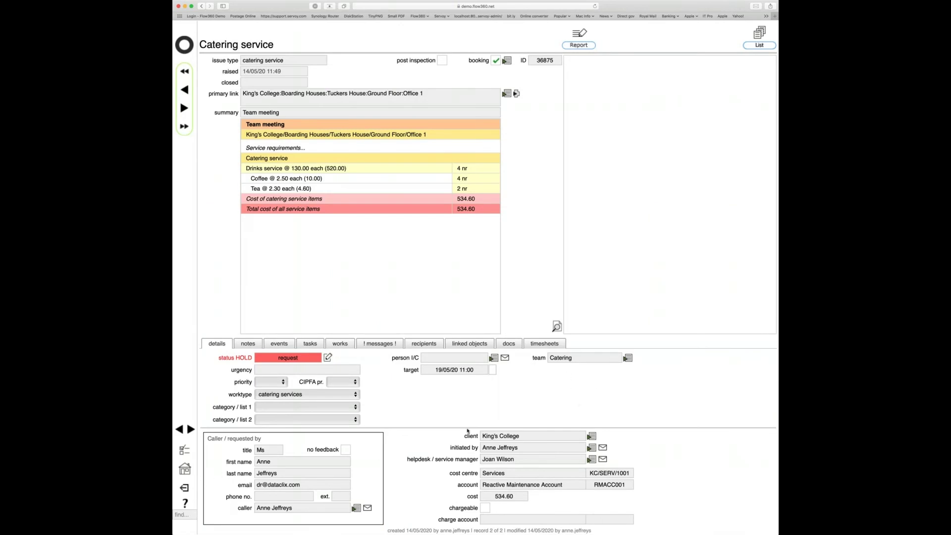
left_click(185, 489)
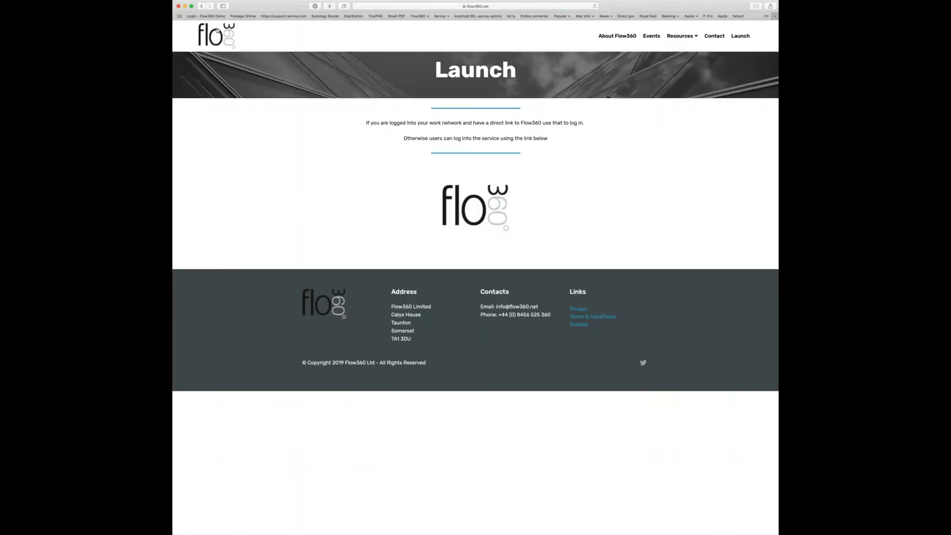
Log in as another user with their login name and password, then open My issues.
left_click(206, 16)
type("tim")
key("Tab")
type("•••••")
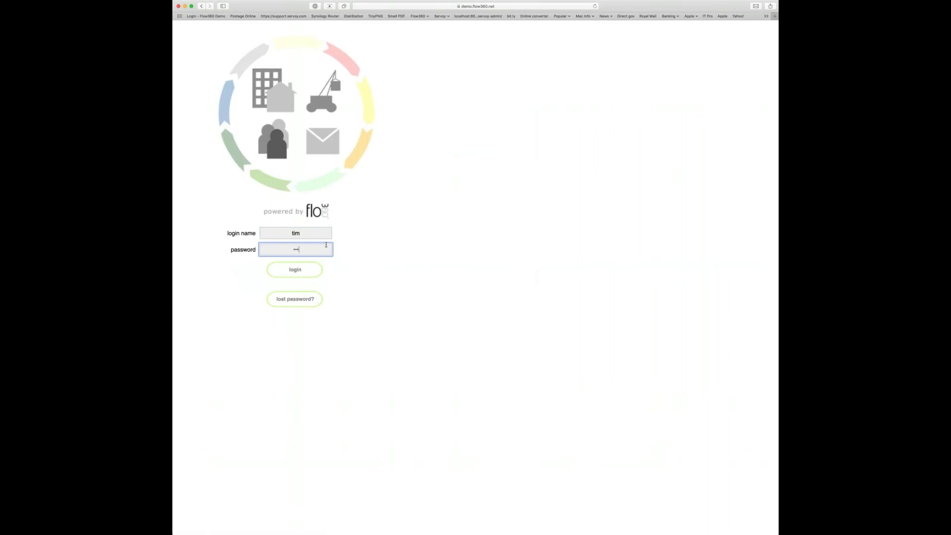
type("•••")
key("Return")
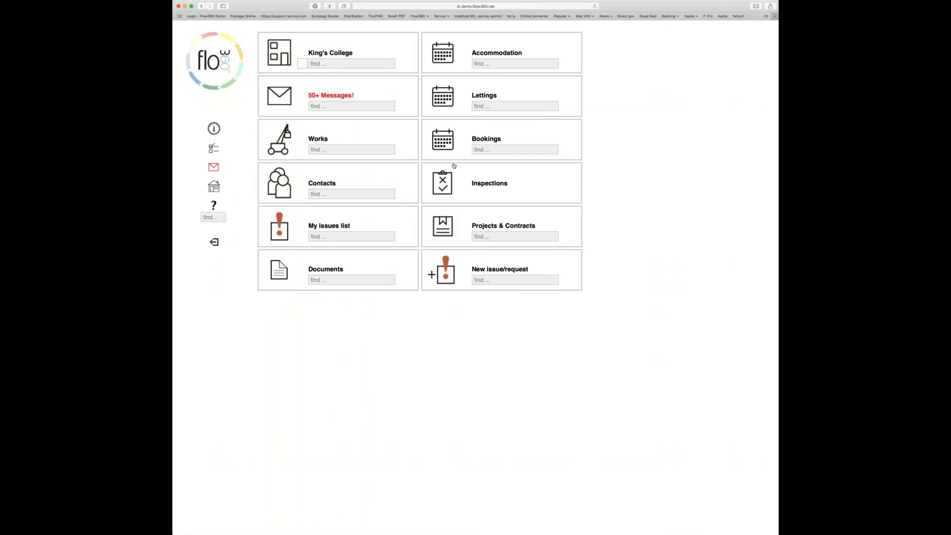
left_click(281, 226)
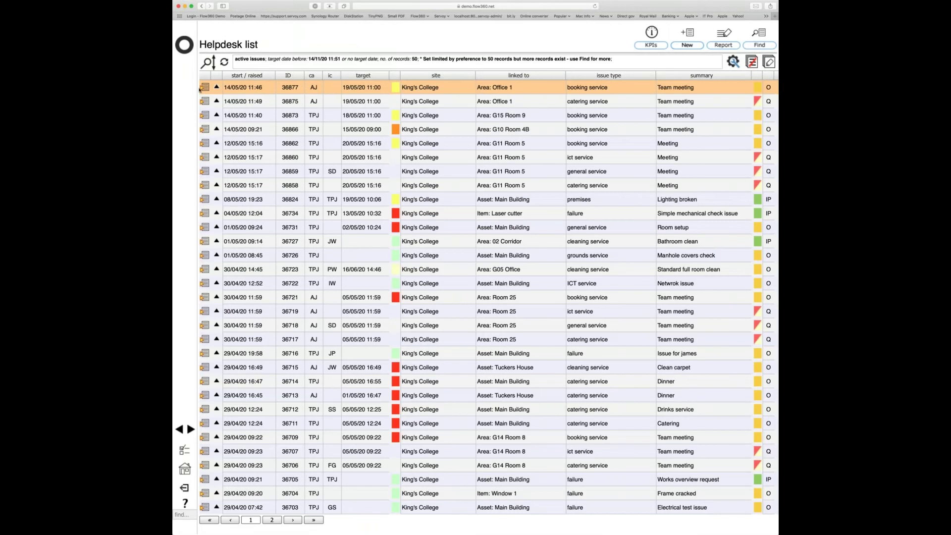
Check booking 417-1A's services via issue 36877, then open catering issue 36875 from My issues.
left_click(200, 89)
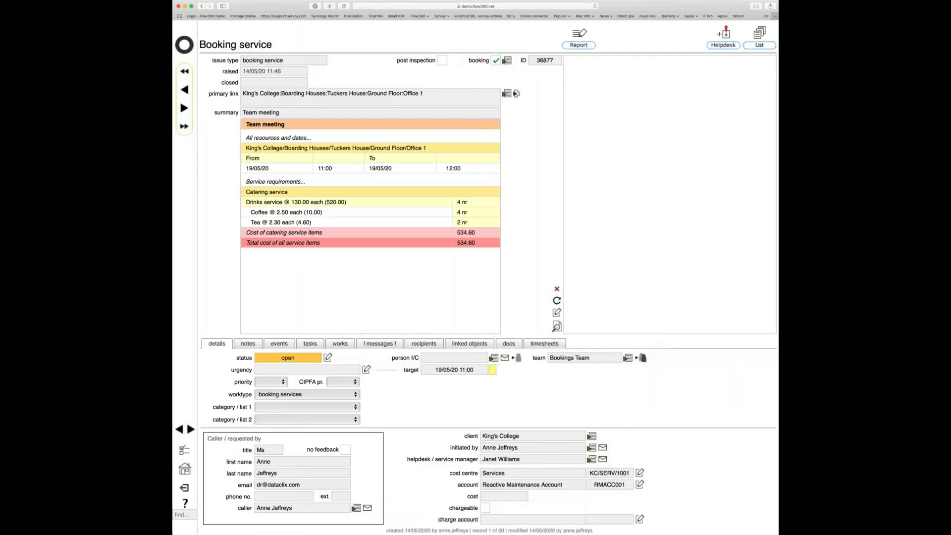
left_click(507, 60)
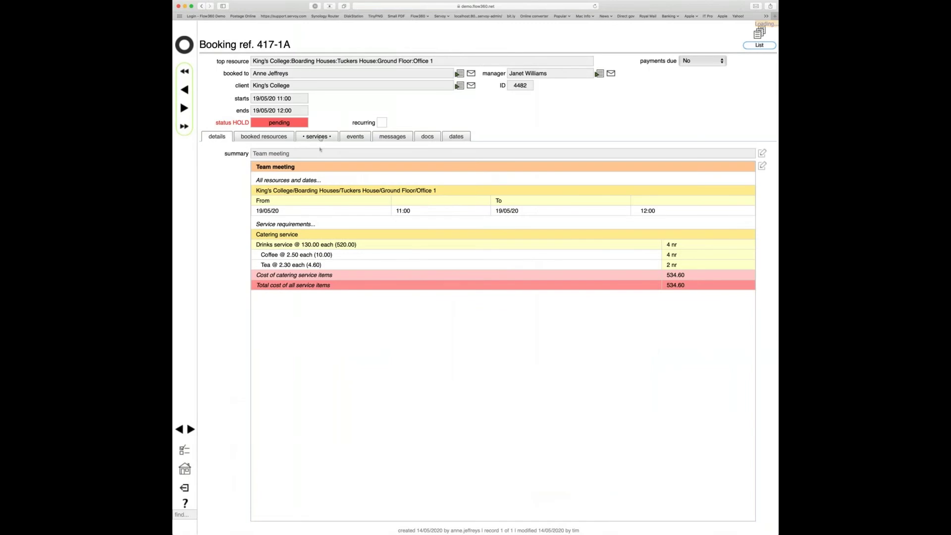
left_click(319, 136)
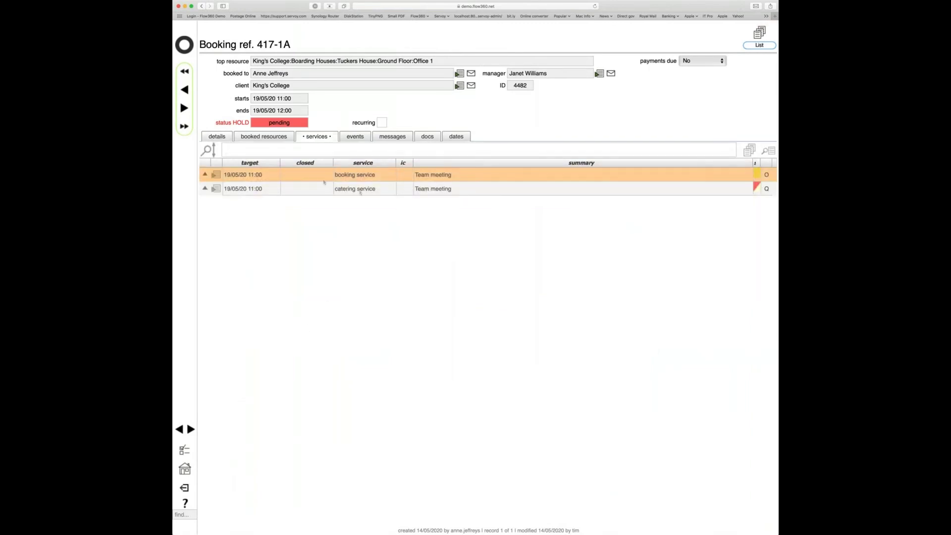
left_click(184, 468)
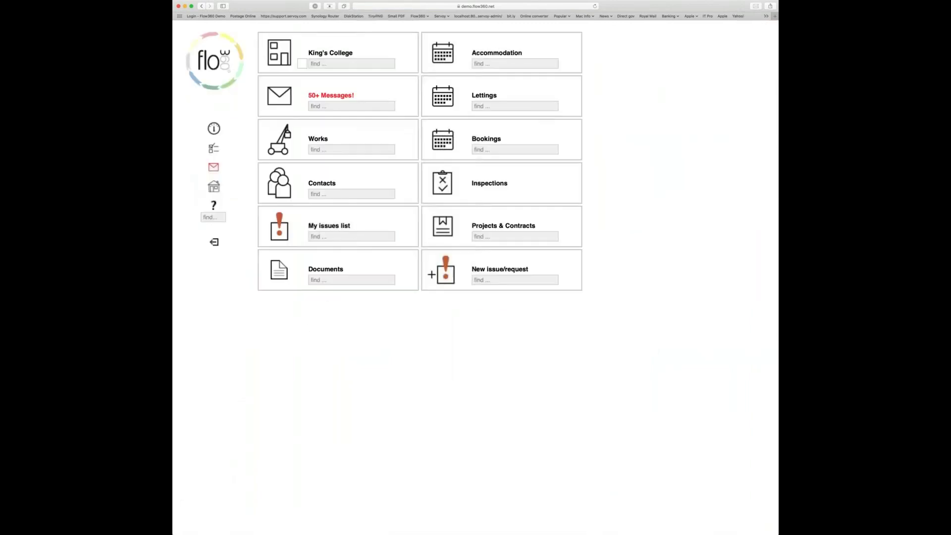
left_click(280, 232)
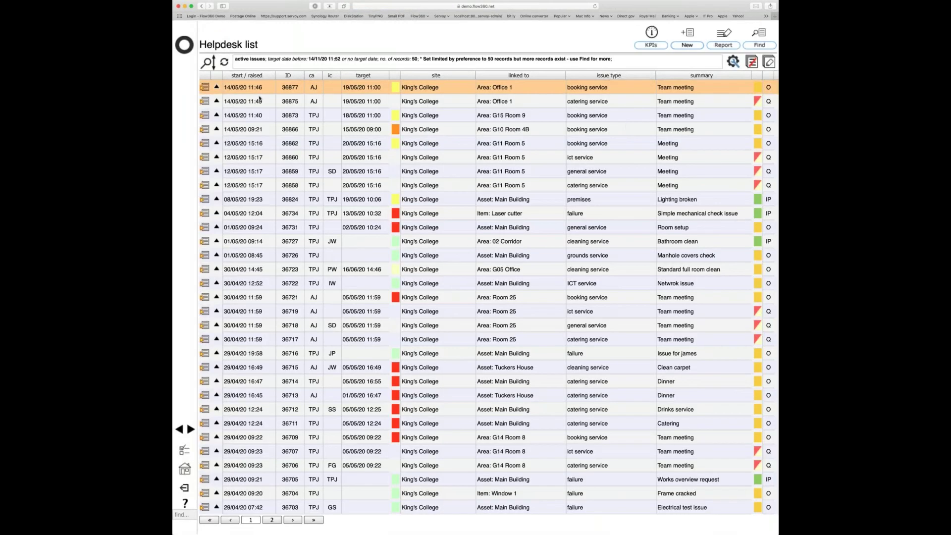
left_click(205, 101)
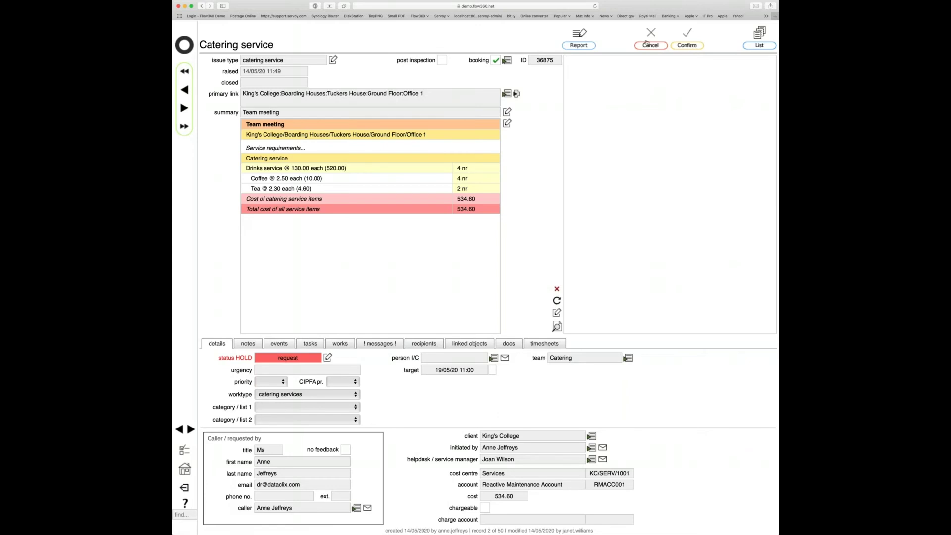
Confirm catering request 36875, acknowledge the response notice, and return to booking 417-1A.
left_click(685, 44)
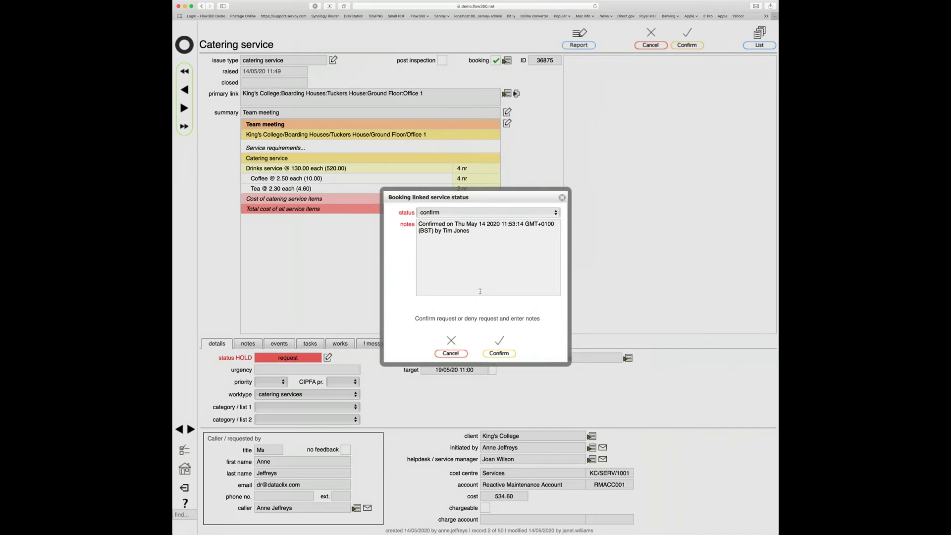
left_click(499, 351)
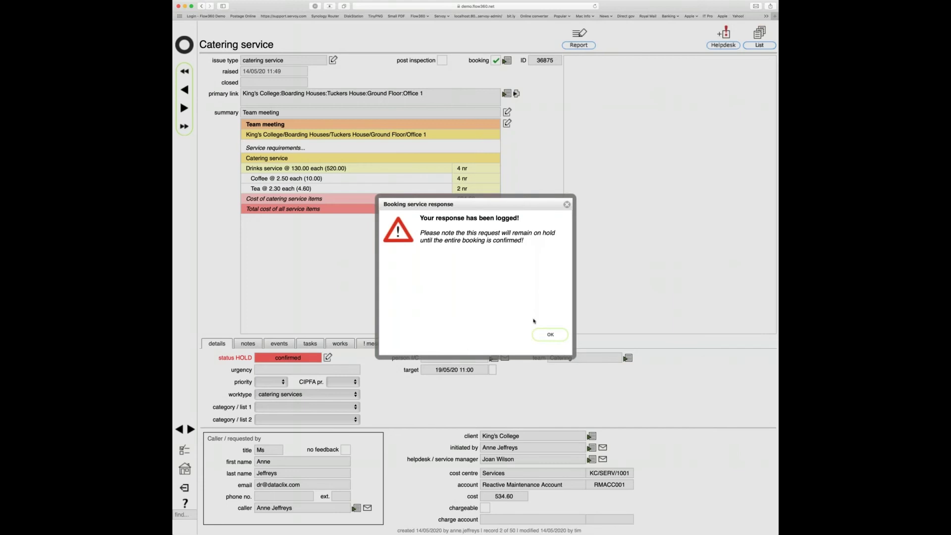
left_click(550, 335)
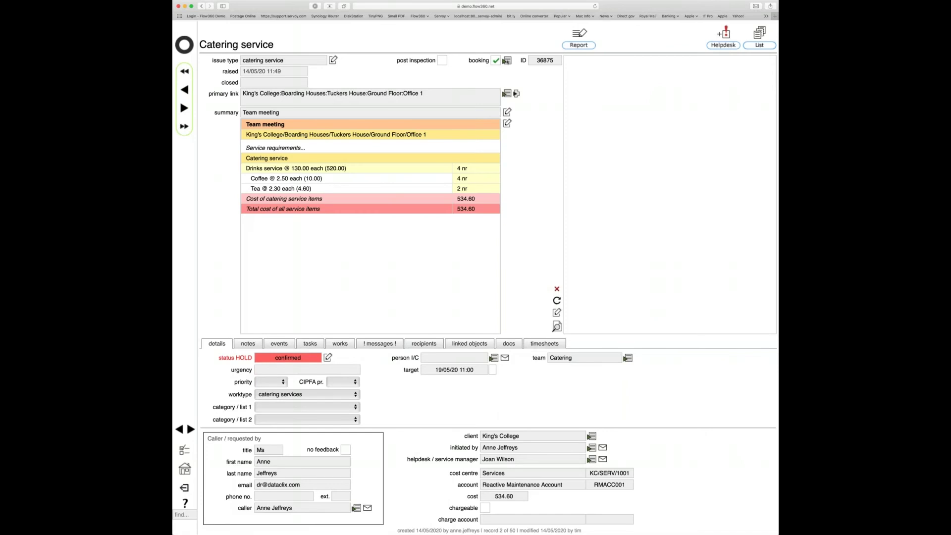
left_click(507, 62)
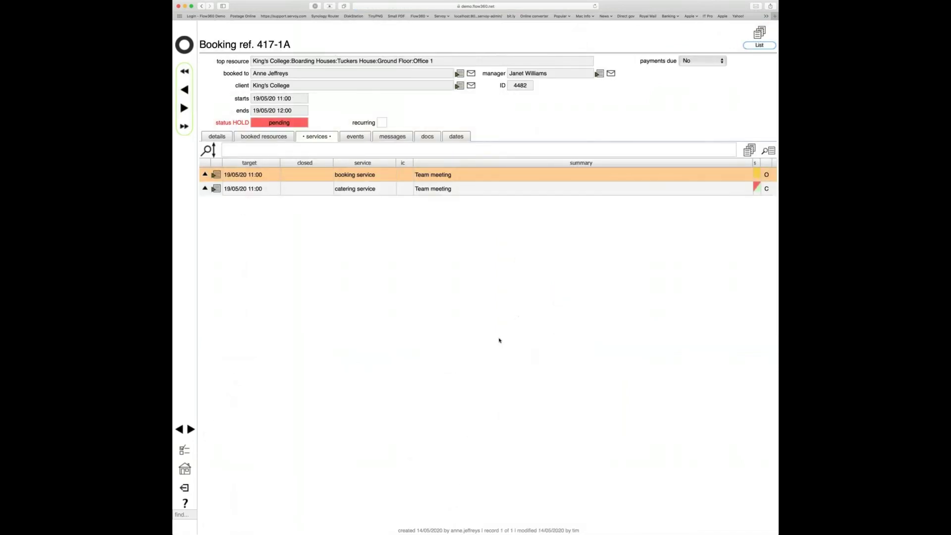
Log out and sign in as a different user with their login name and password.
left_click(185, 489)
left_click(213, 16)
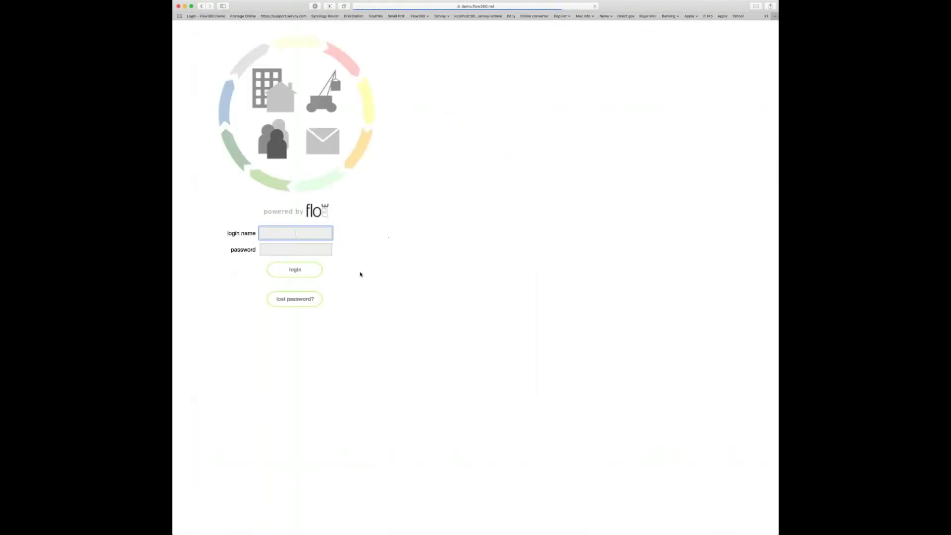
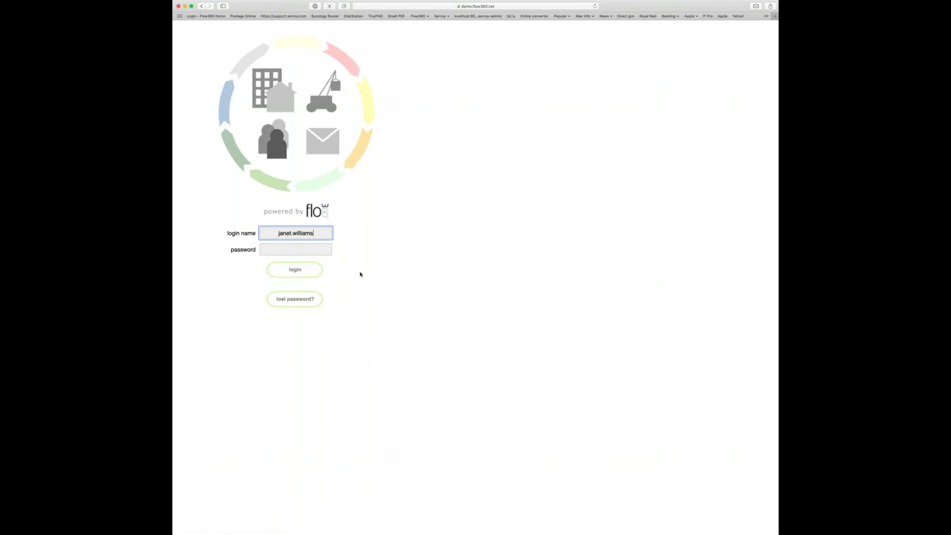
key("Tab")
type("••••••••")
key("Return")
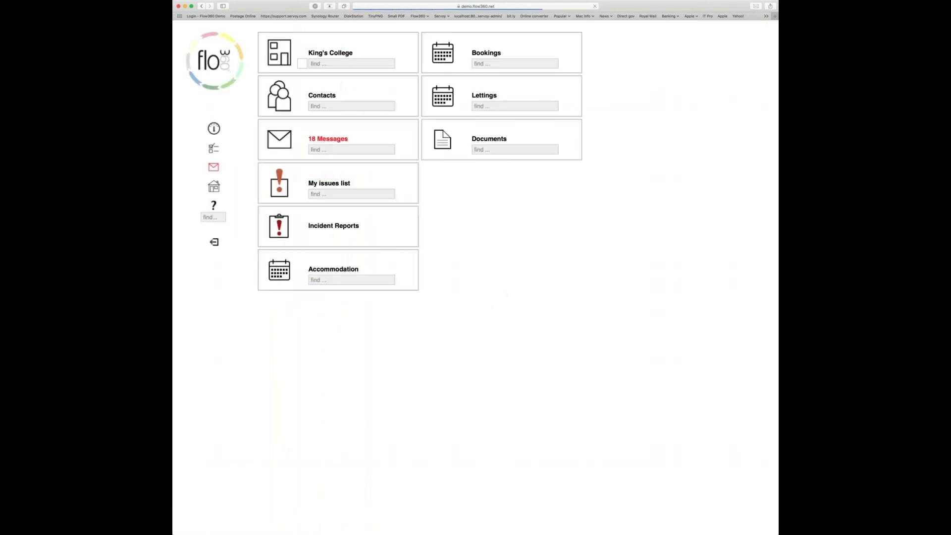
Open issue 36877 from My issues and show booking 417-1A's services.
left_click(280, 191)
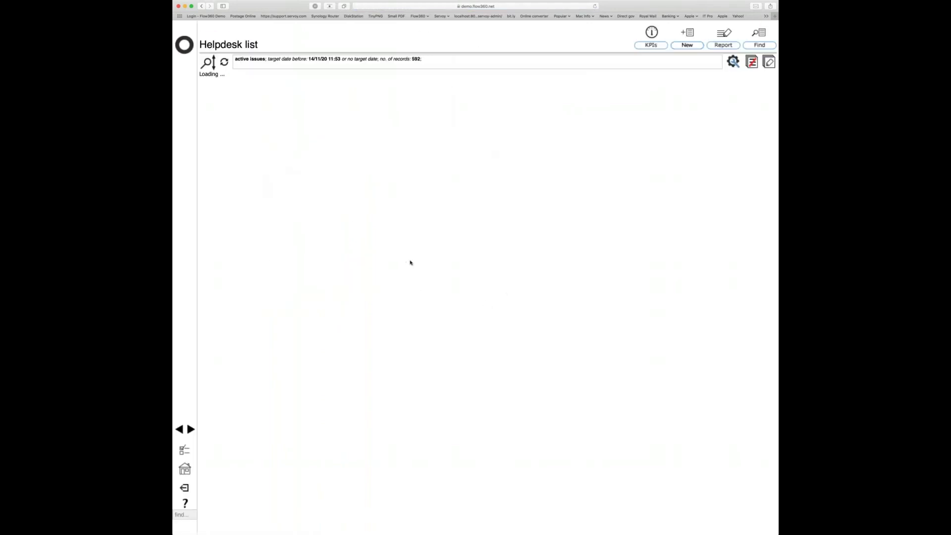
left_click(204, 88)
left_click(507, 61)
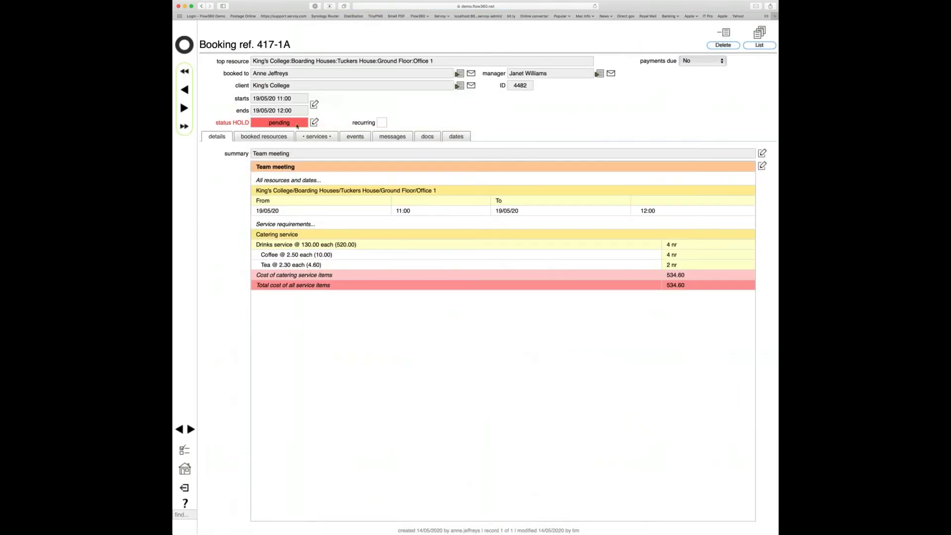
left_click(317, 136)
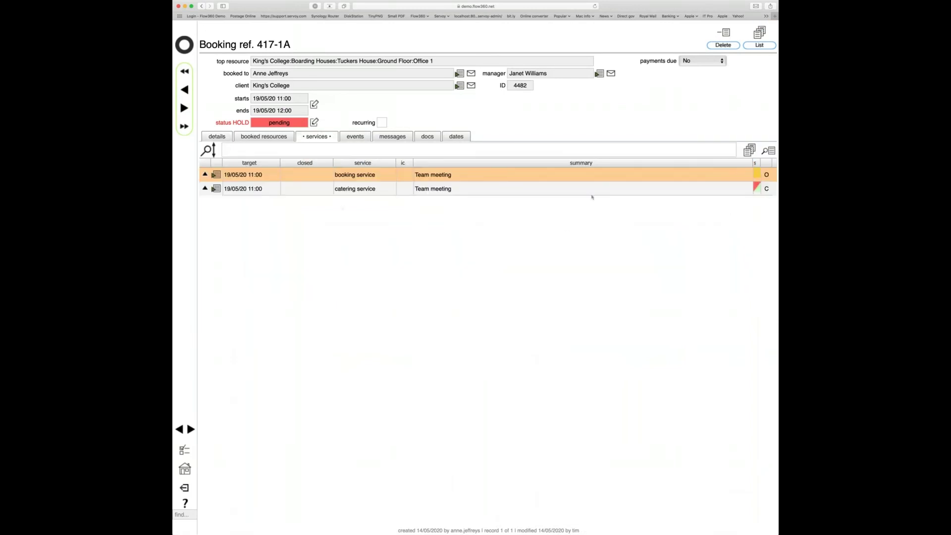
Release the booking's hold with the note 'OK'.
left_click(469, 189)
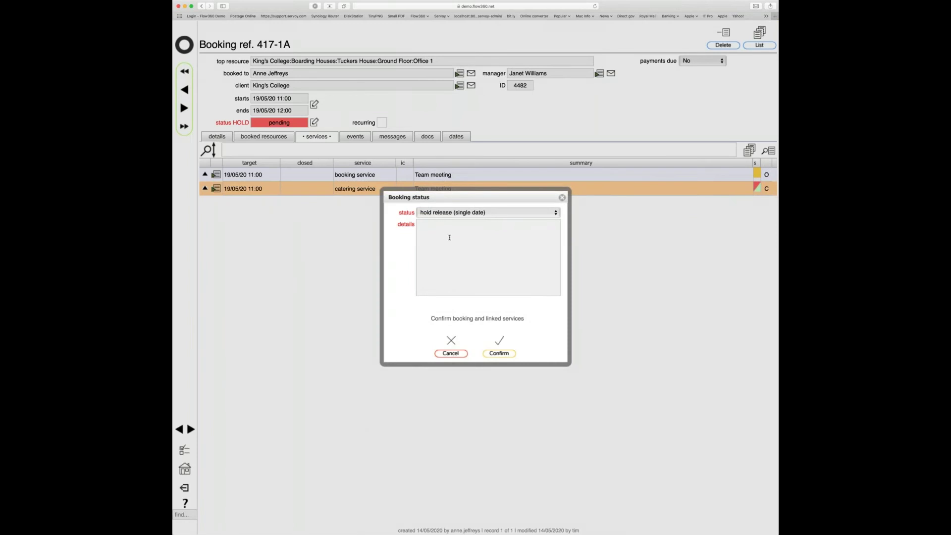
type("OK")
left_click(513, 353)
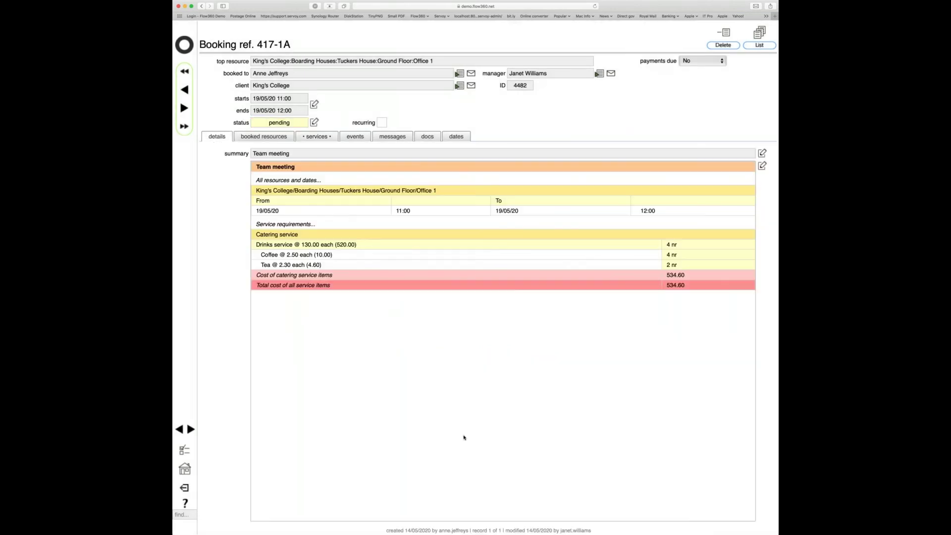
Check the catering service and the two hold-released messages on booking 417-1A, then return home.
left_click(320, 138)
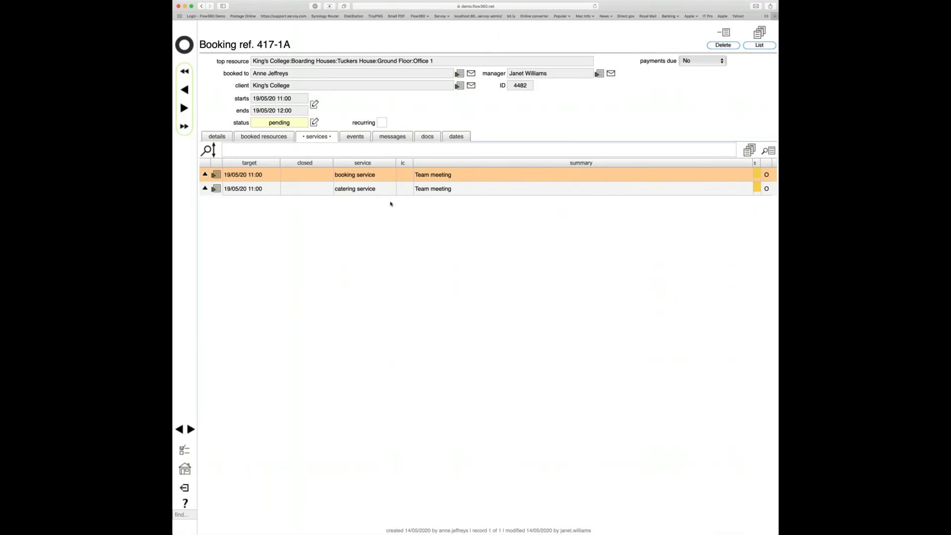
left_click(515, 192)
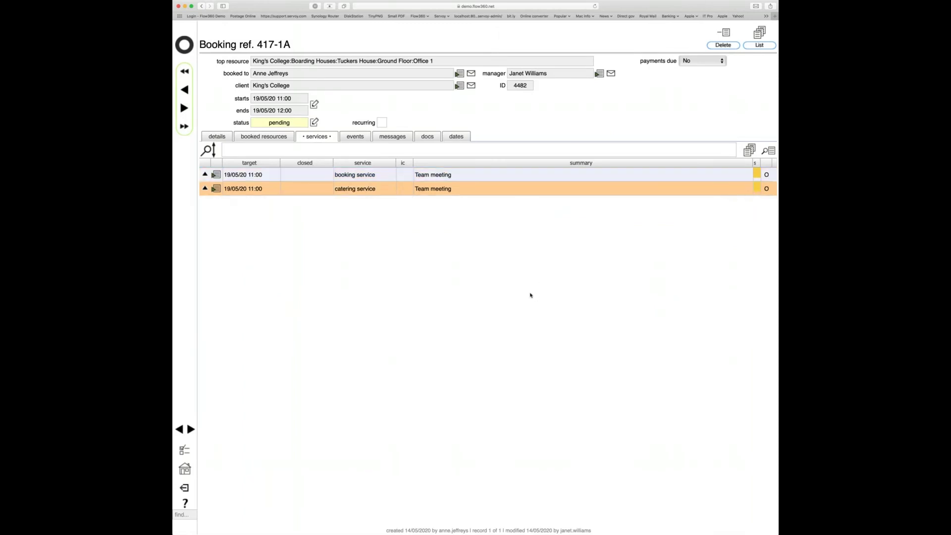
left_click(397, 138)
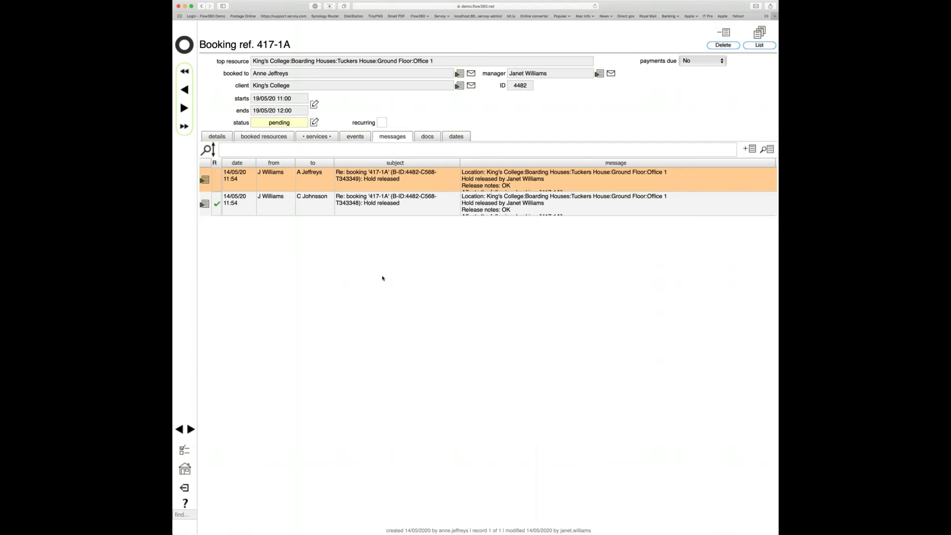
left_click(185, 47)
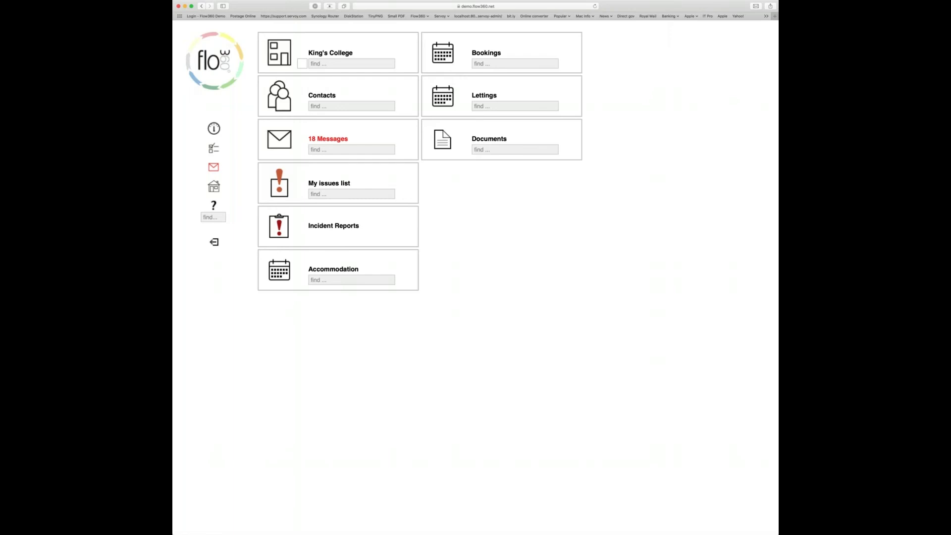
Log out and sign in under another user's login name and password.
left_click(214, 242)
left_click(206, 16)
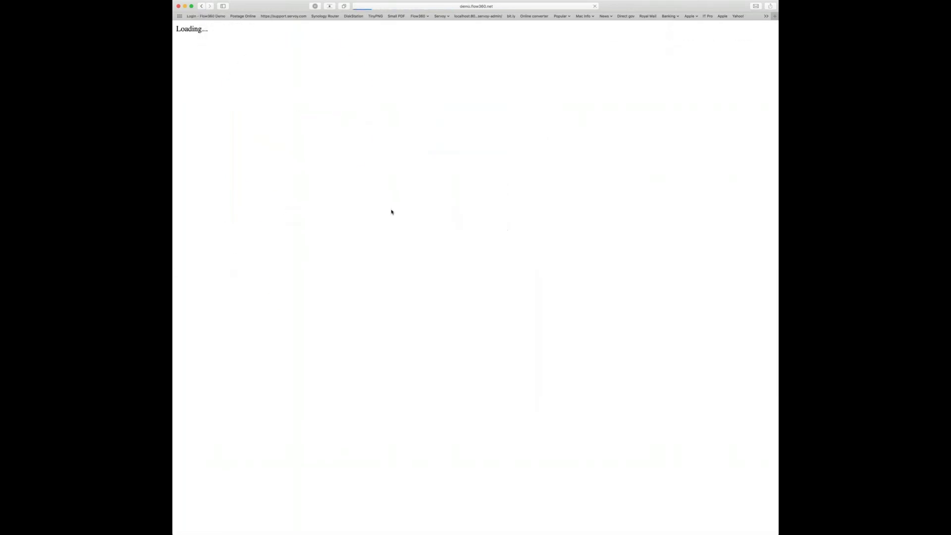
type("tim")
key("Tab")
type("•••")
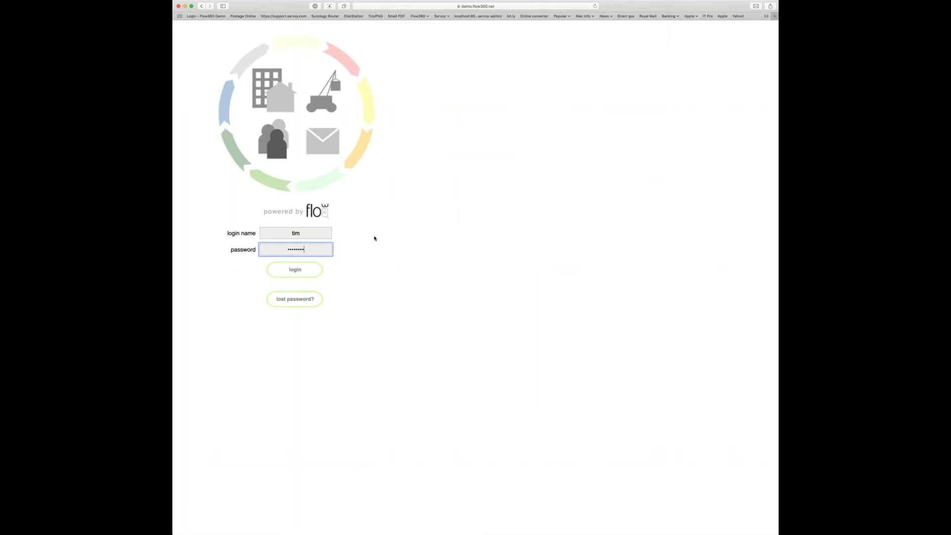
key("Return")
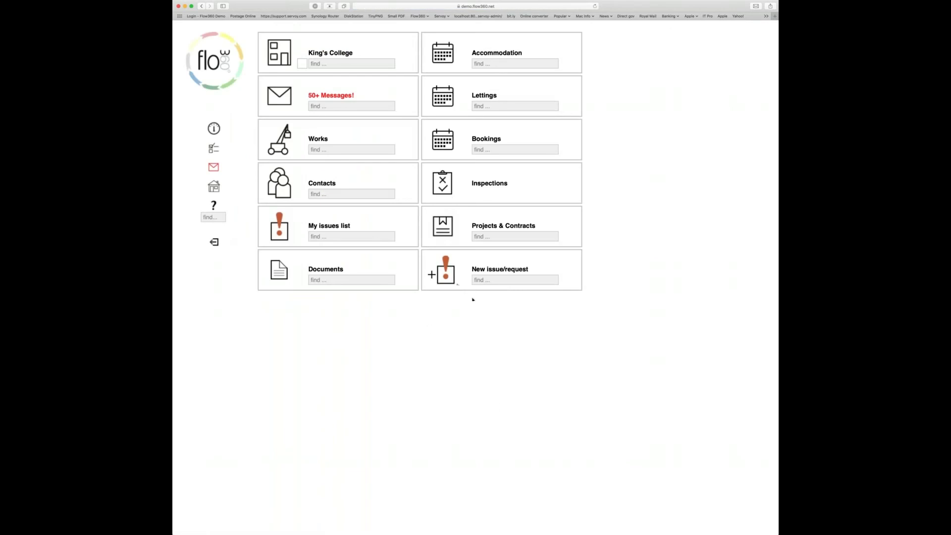
left_click(447, 276)
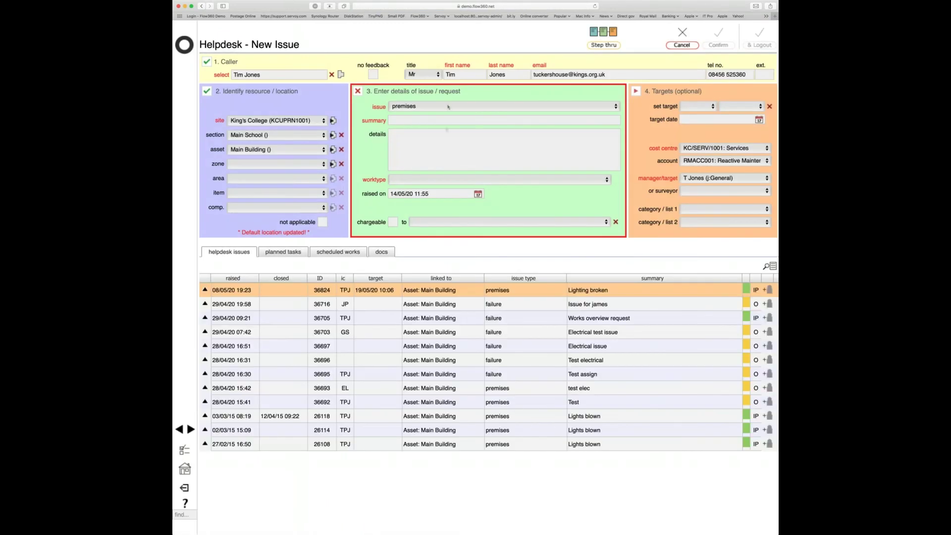
key("b")
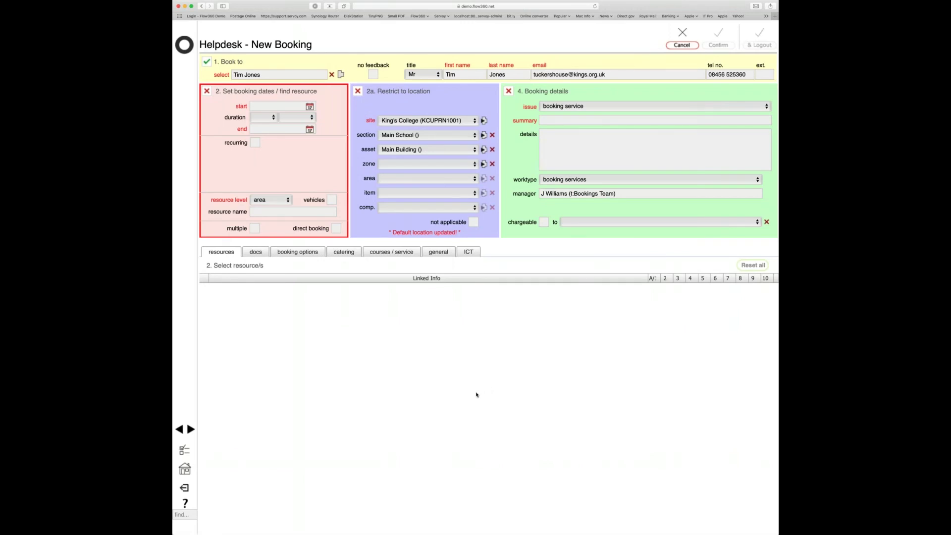
left_click(186, 46)
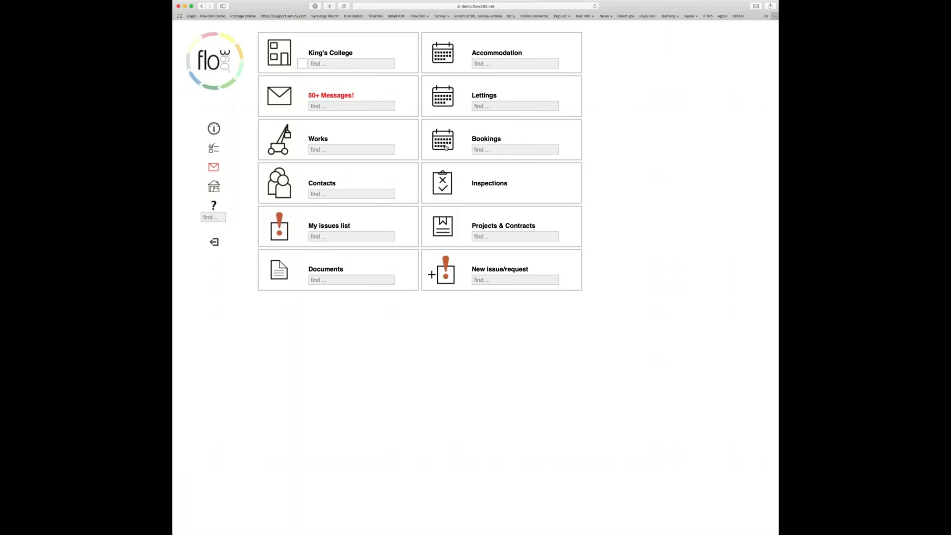
Create a new booking starting 20 May at 09:00 and search available King's College rooms.
left_click(445, 147)
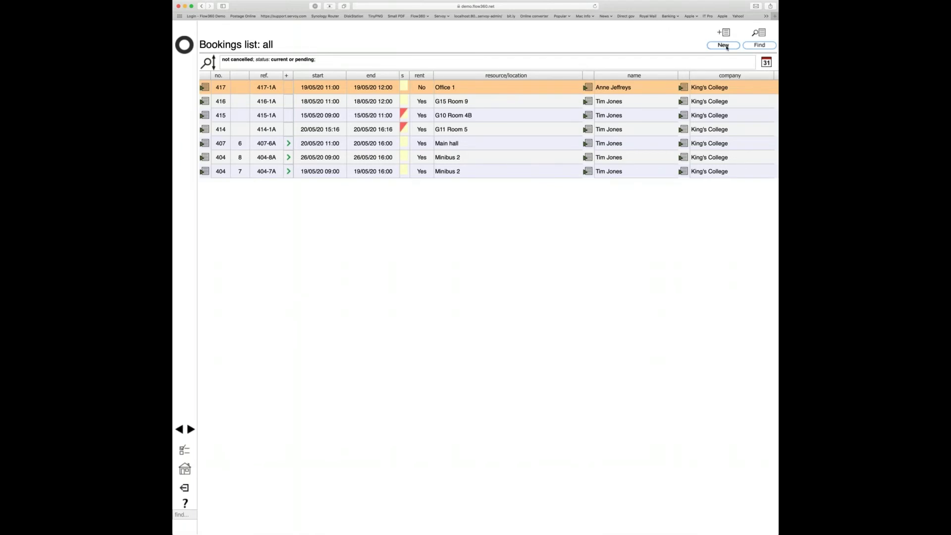
left_click(724, 46)
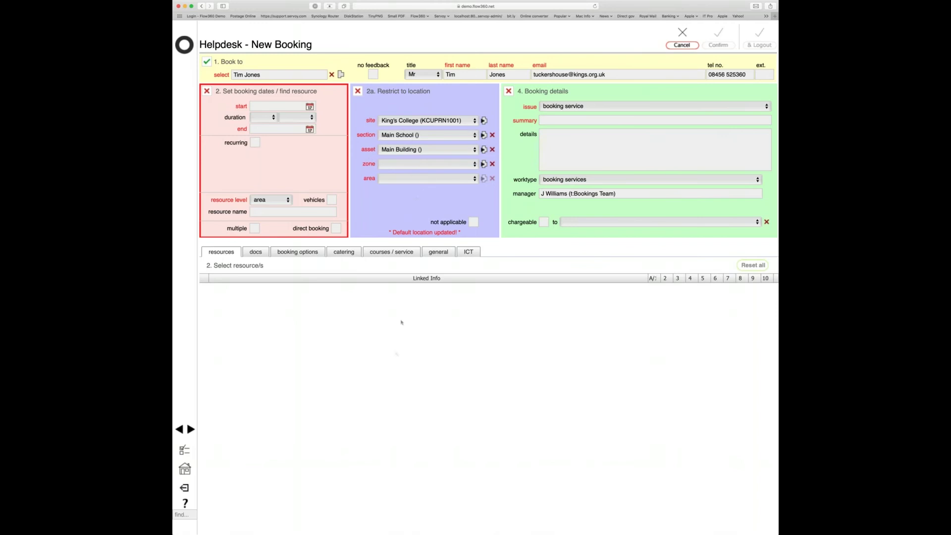
left_click(309, 107)
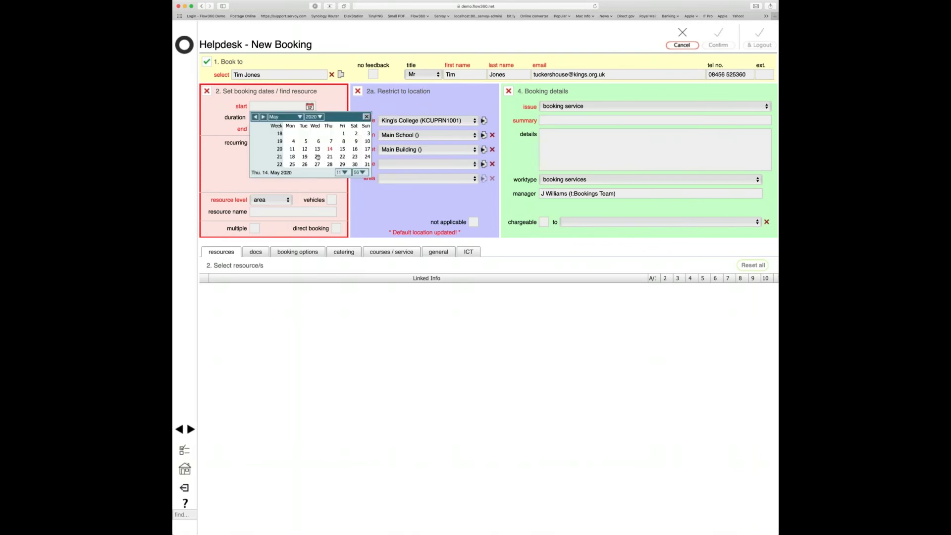
left_click(318, 157)
left_click_drag(290, 106, 278, 106)
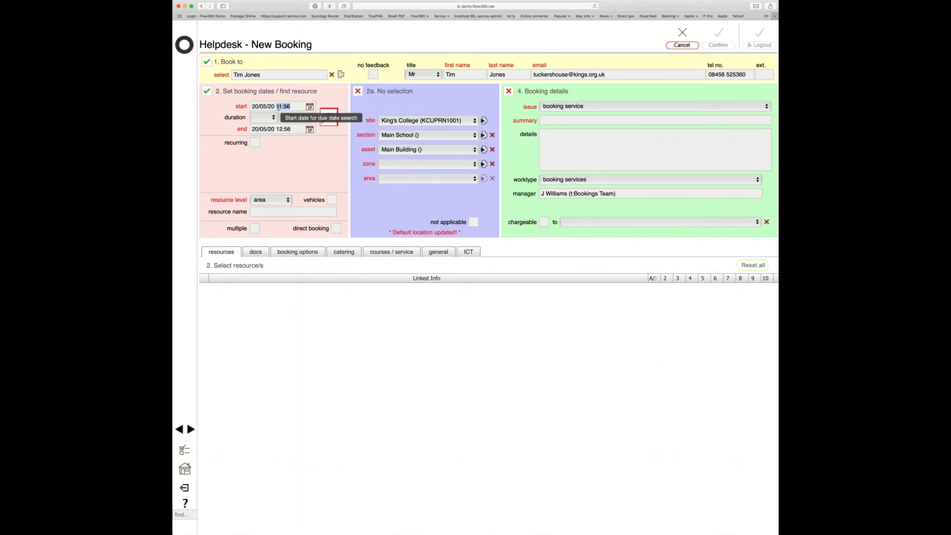
type("09:00")
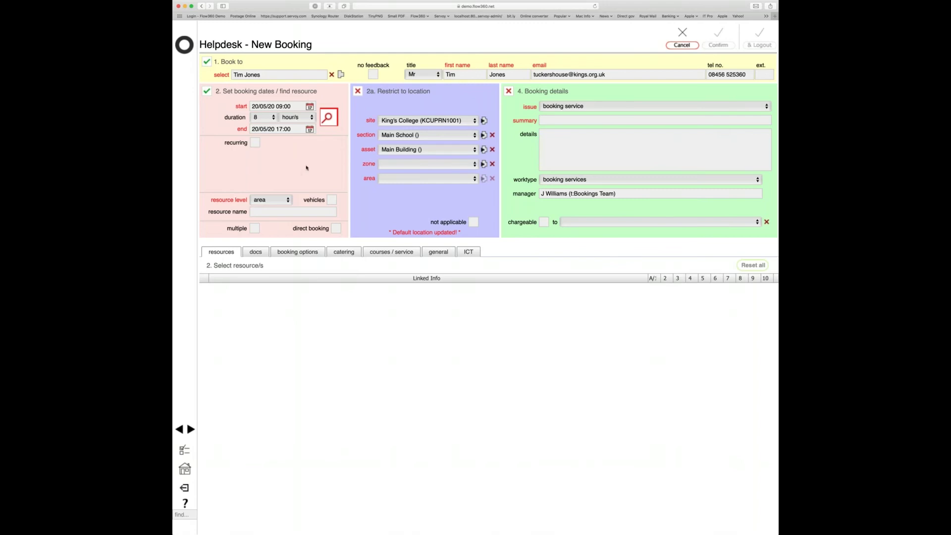
left_click(327, 121)
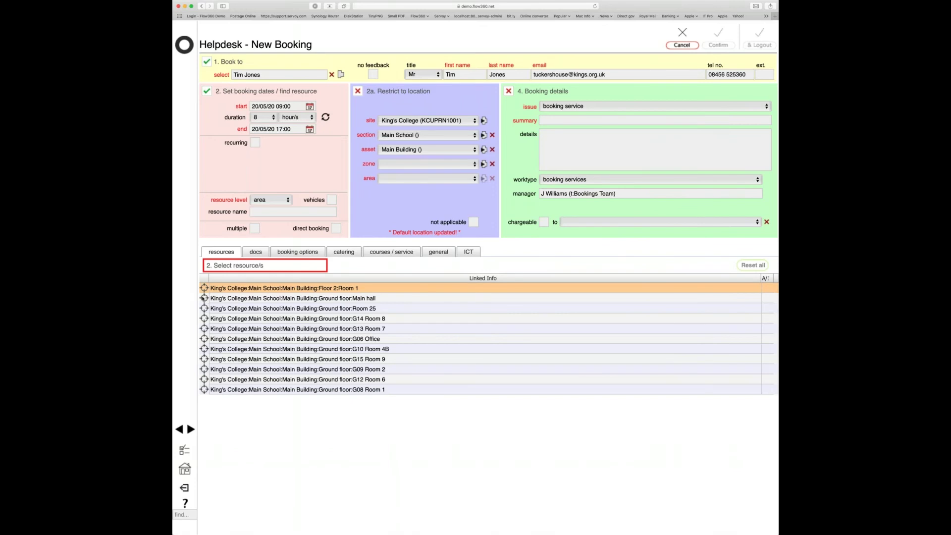
Choose the Main hall and add a data projector with screen and a sound system.
left_click(204, 298)
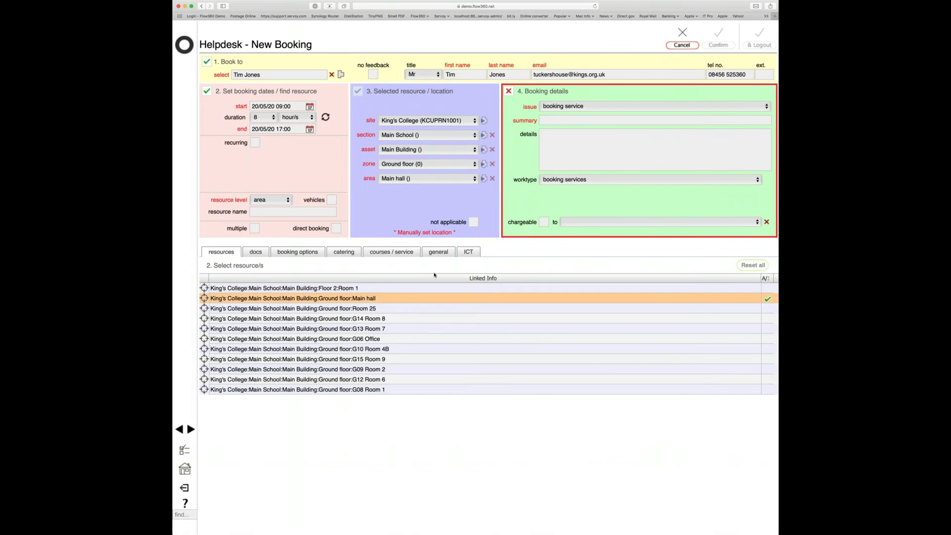
left_click(468, 252)
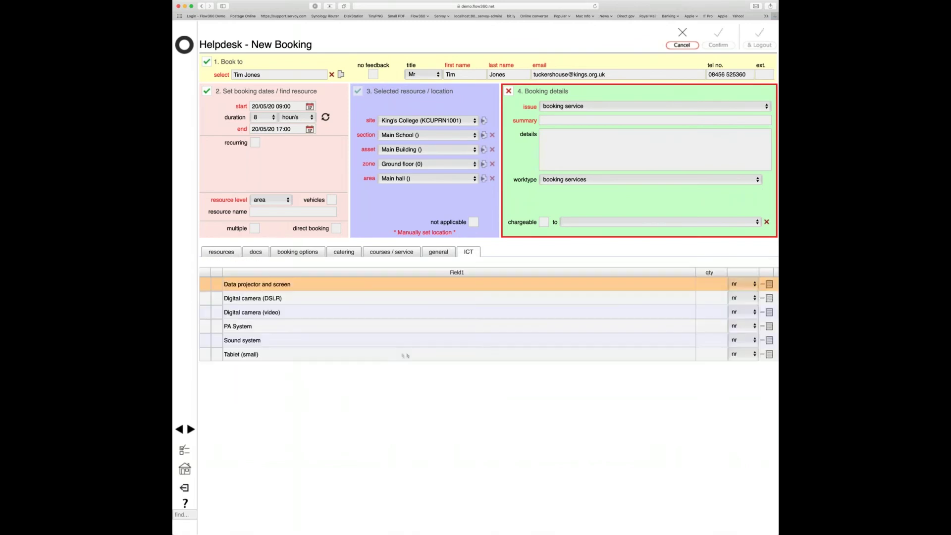
left_click(207, 285)
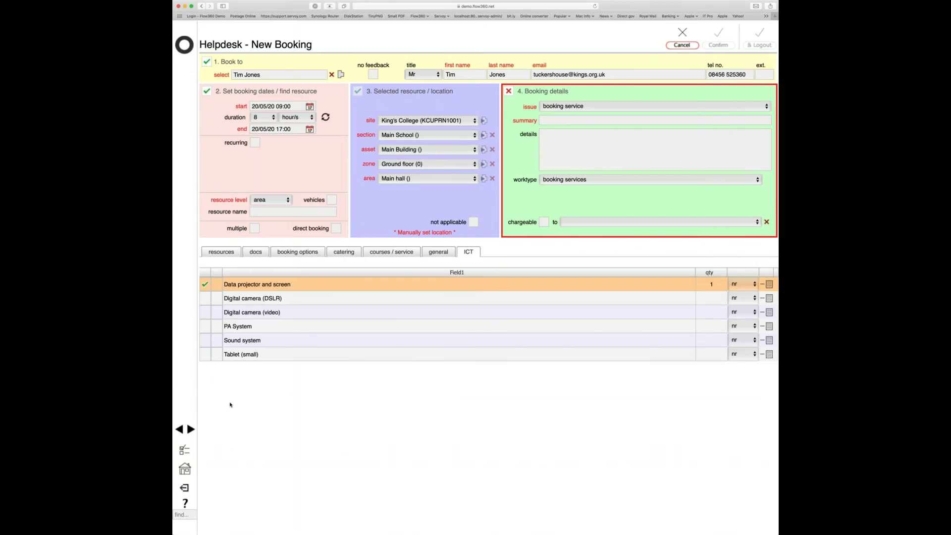
left_click(205, 341)
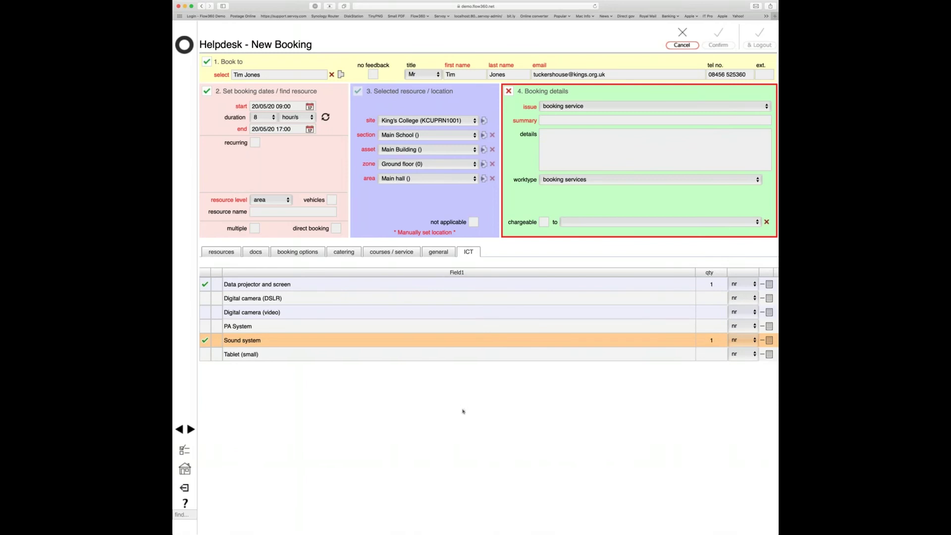
Request 3 car parking spaces and 6 tables as general items.
left_click(440, 252)
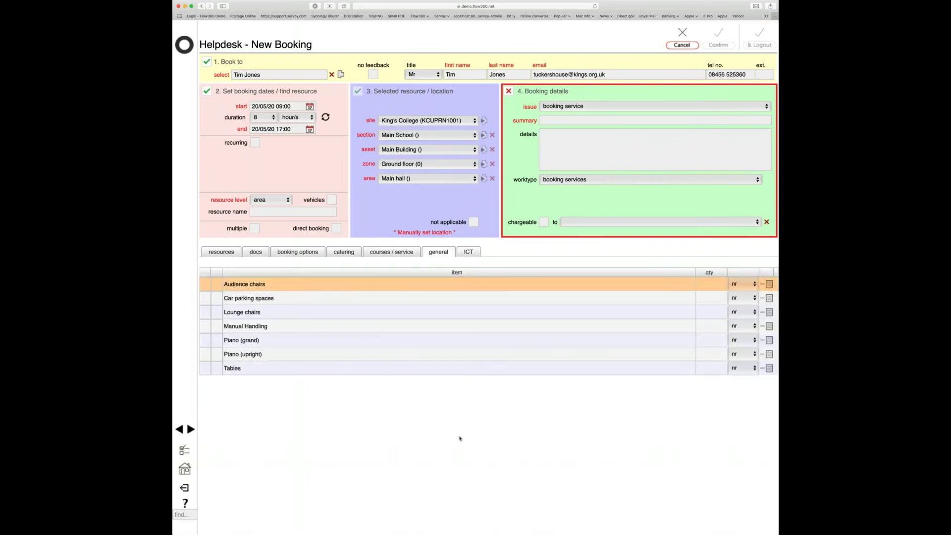
left_click(711, 301)
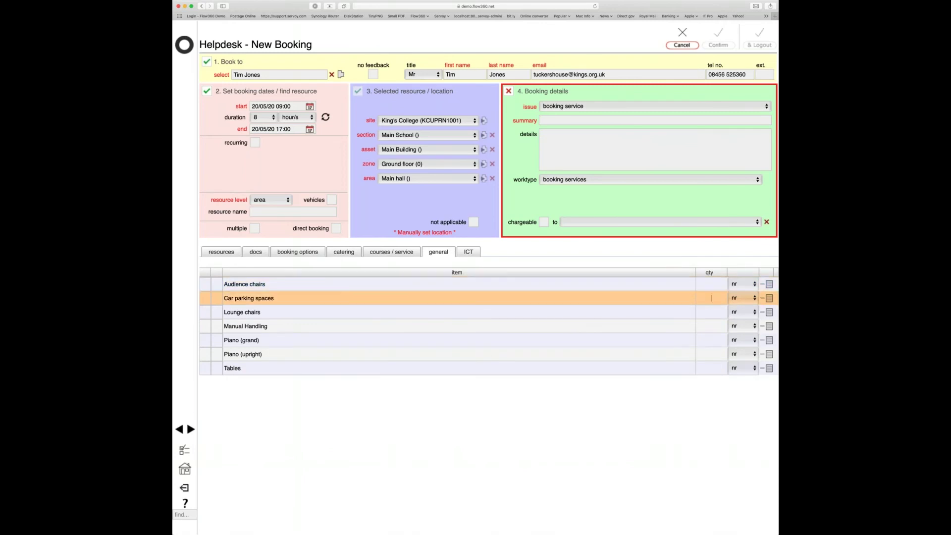
type("3")
key("Return")
left_click(707, 368)
type("6")
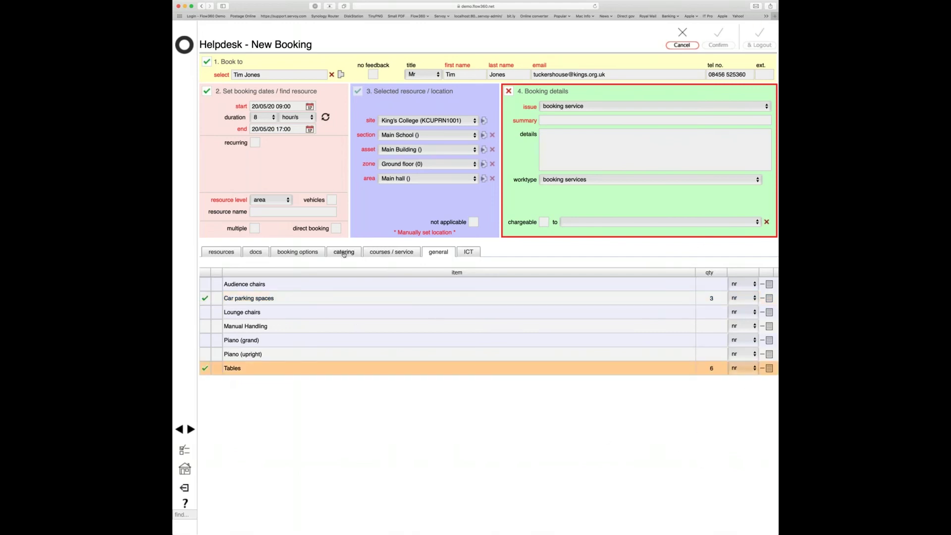
left_click(343, 252)
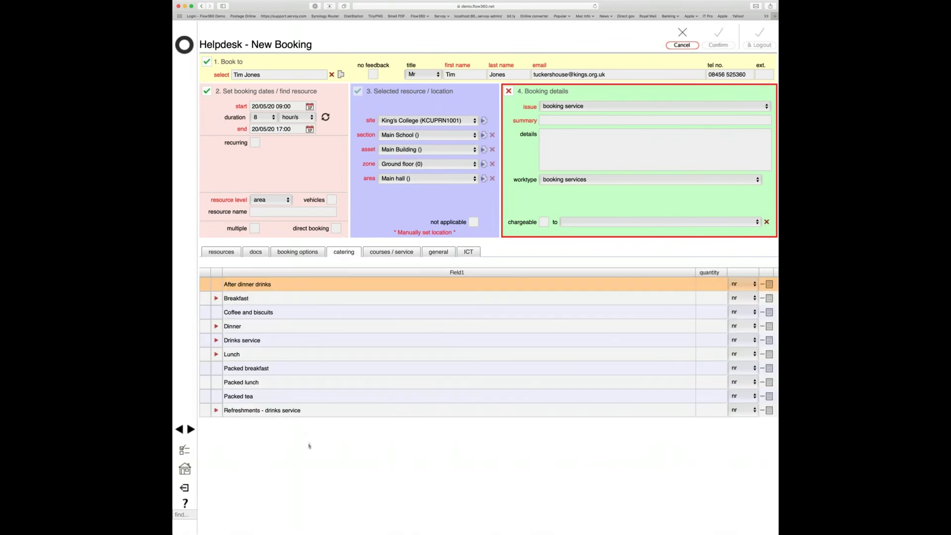
Order 12 coffee and biscuits plus lunch: 8 main, 4 vegetarian, 10 wine, 12 mineral water.
left_click(709, 312)
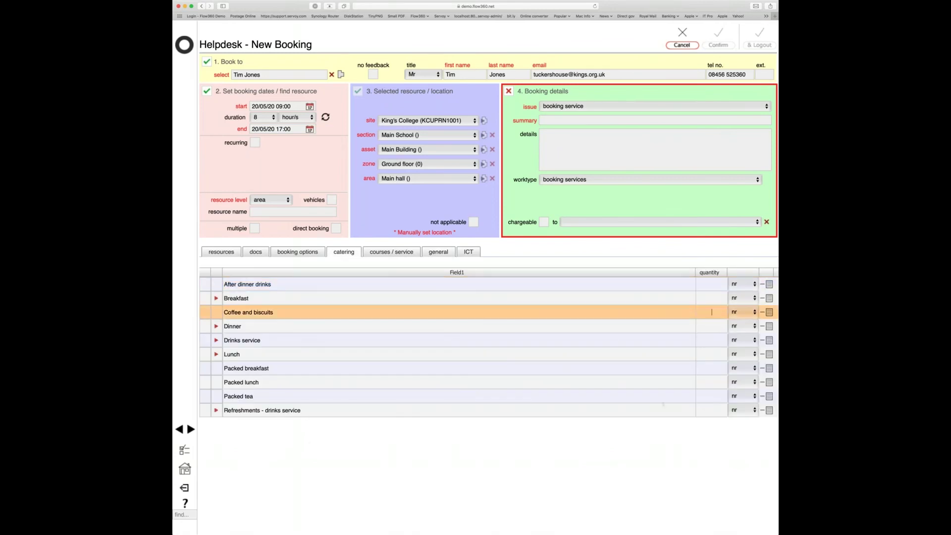
type("12")
left_click(216, 355)
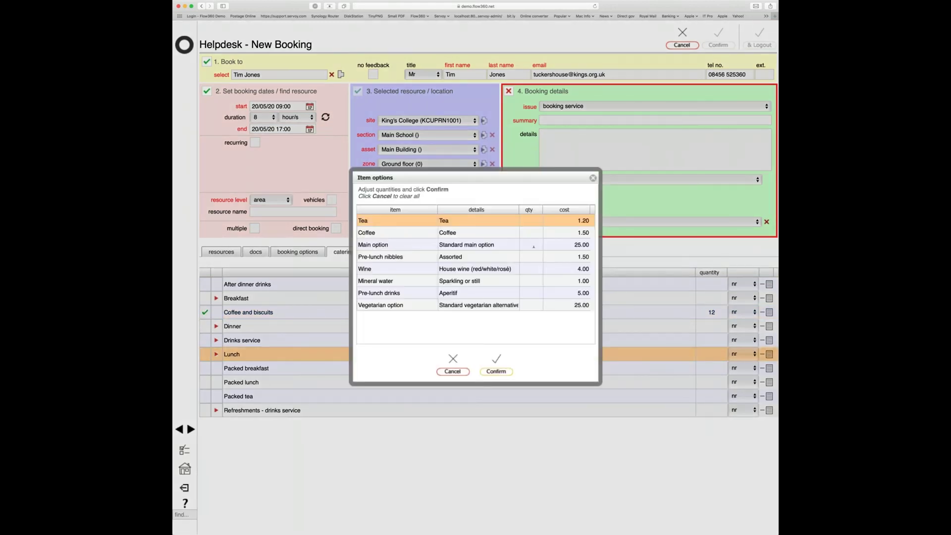
left_click(533, 245)
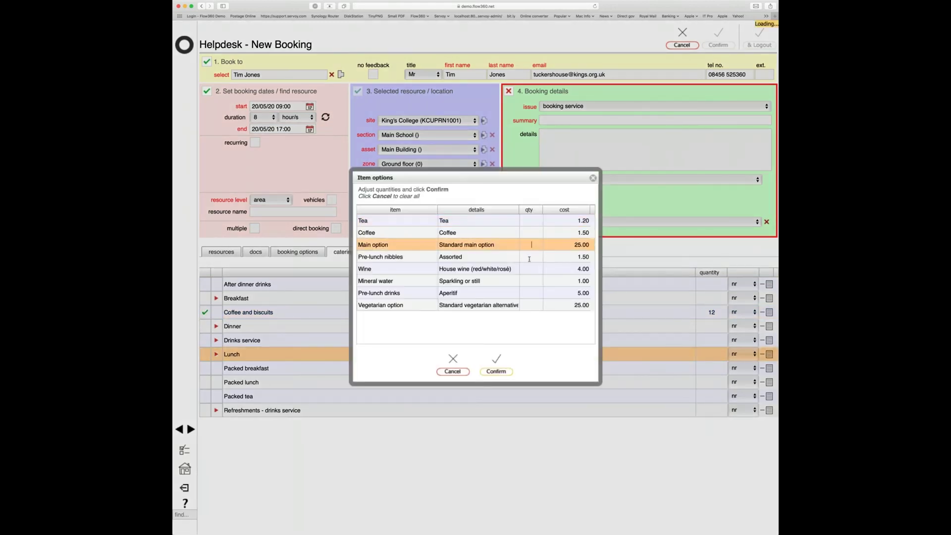
left_click(530, 304)
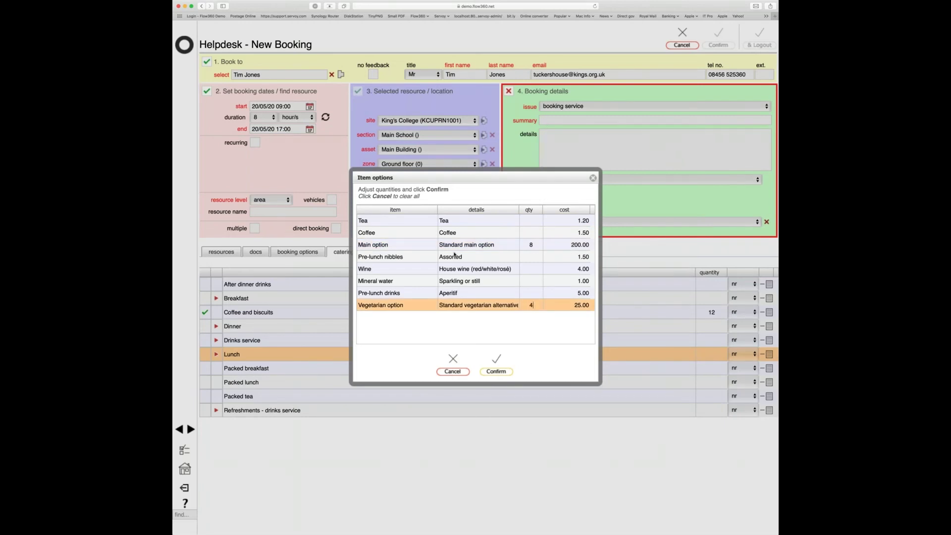
left_click(531, 270)
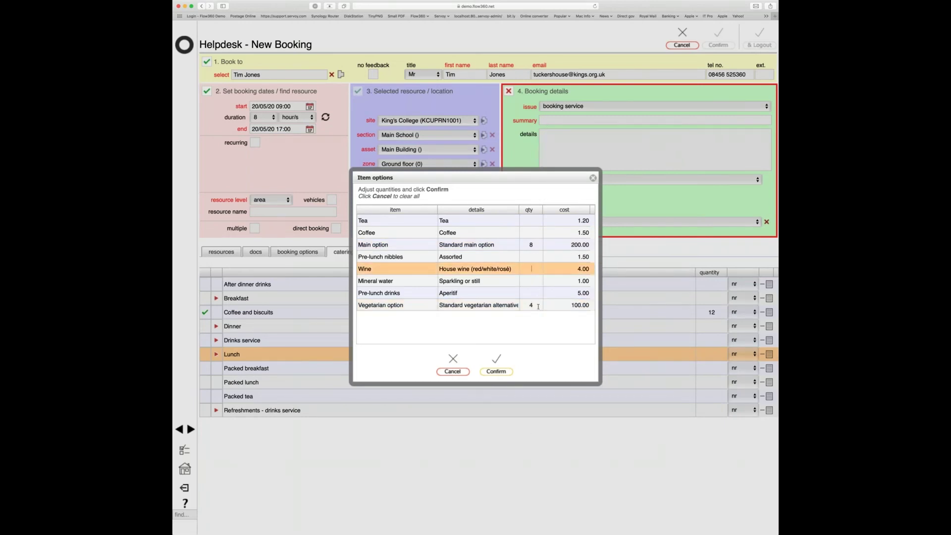
type("10")
left_click(530, 281)
type("12")
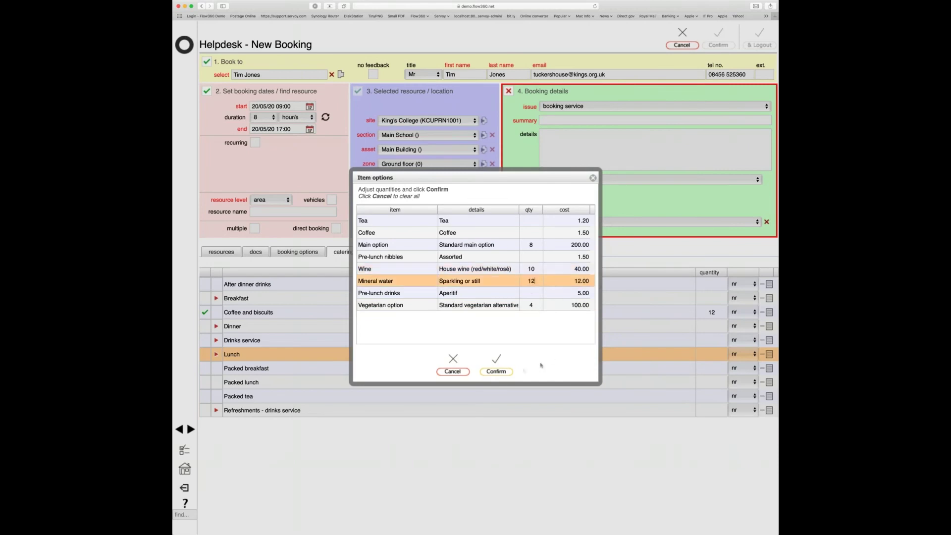
left_click(495, 371)
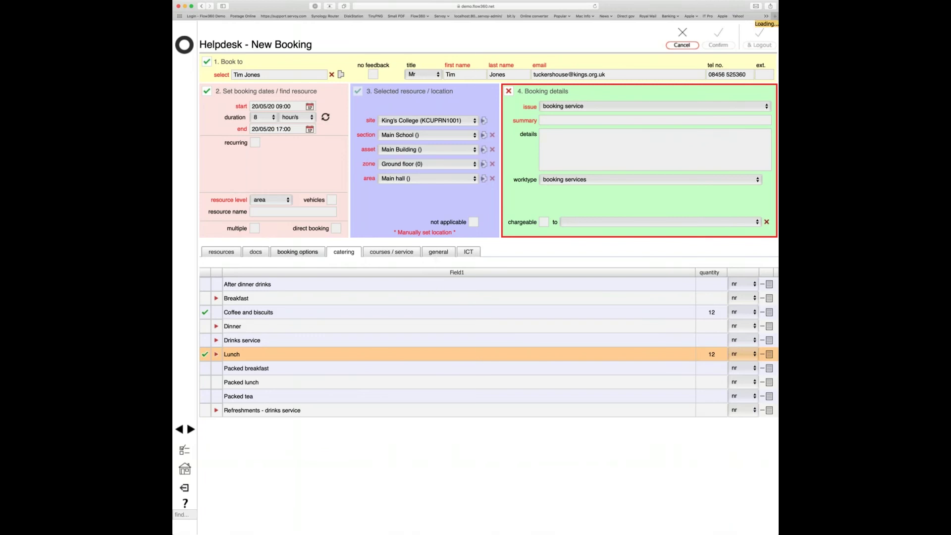
Enter 'Area meeting' as the booking summary in the booking options.
left_click(296, 253)
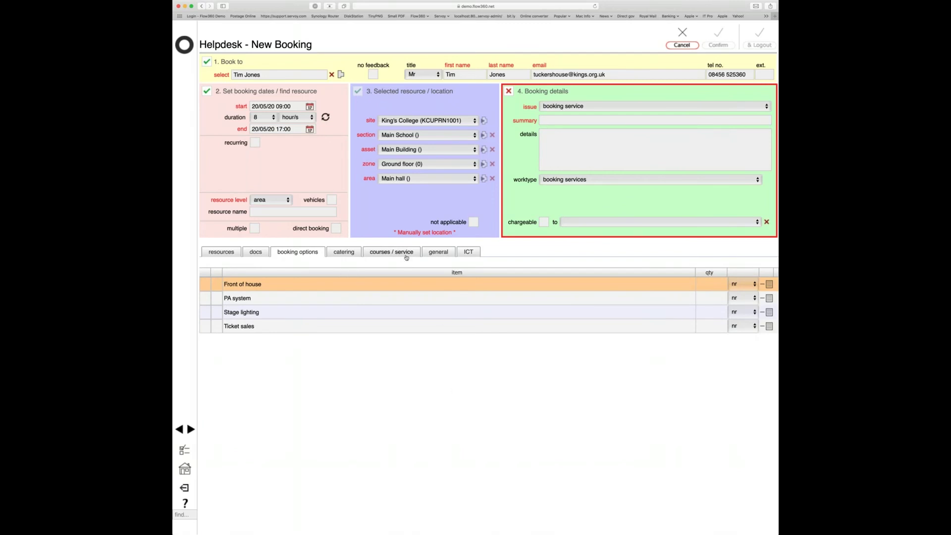
left_click(565, 120)
type("Area meeting")
key("Tab")
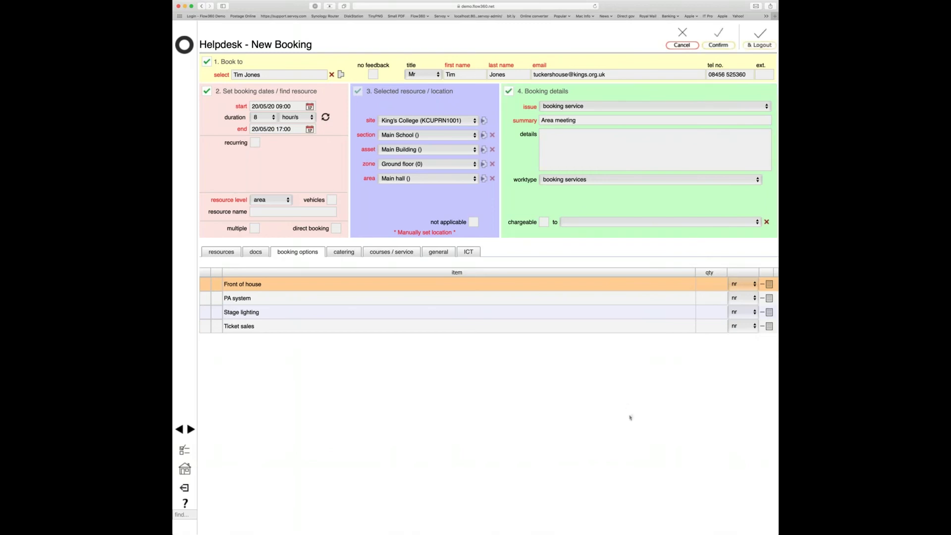
Confirm the booking, review its service summary, and open booking record 418-1A.
left_click(717, 44)
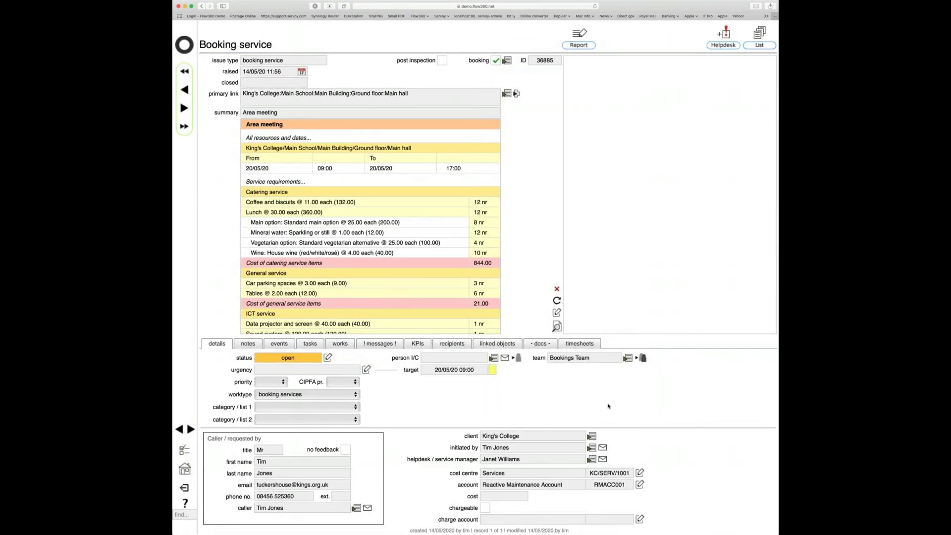
scroll(391, 271, "down", 2)
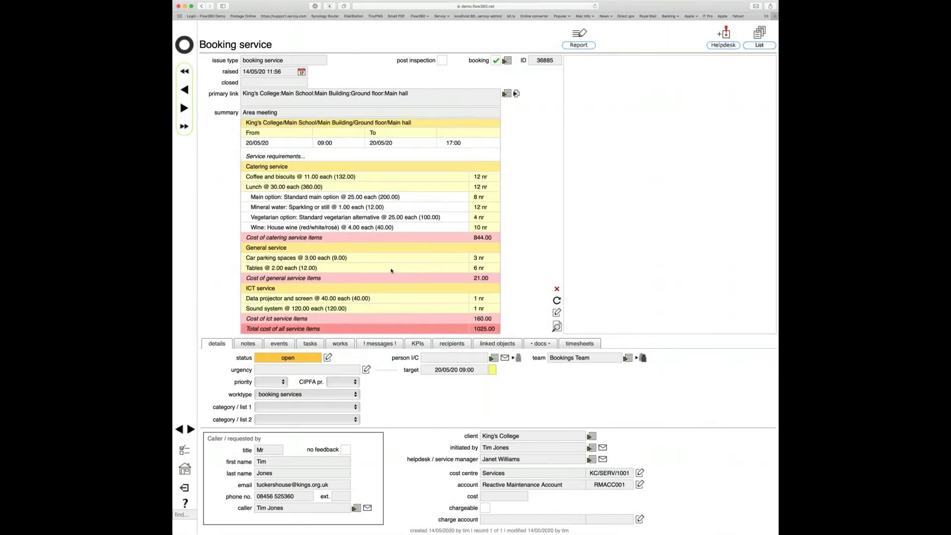
scroll(391, 271, "up", 2)
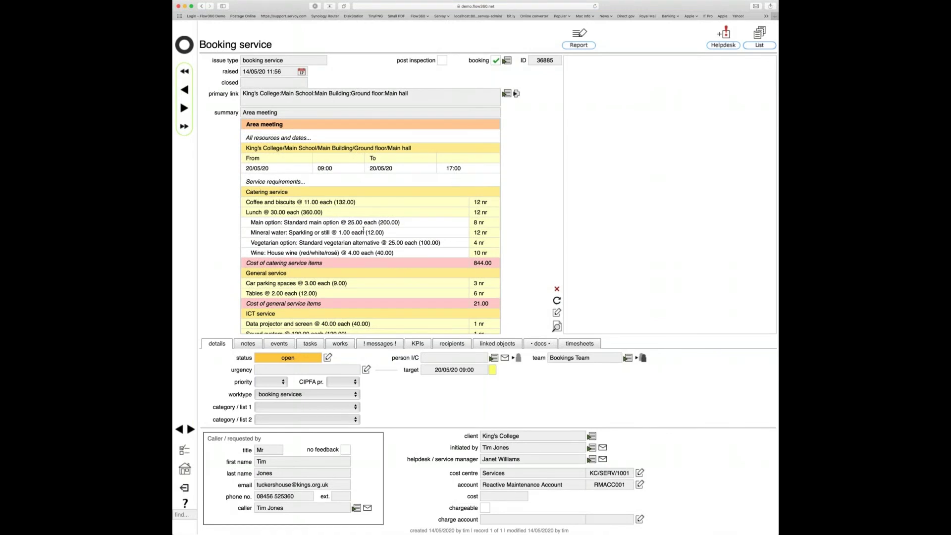
scroll(363, 231, "down", 2)
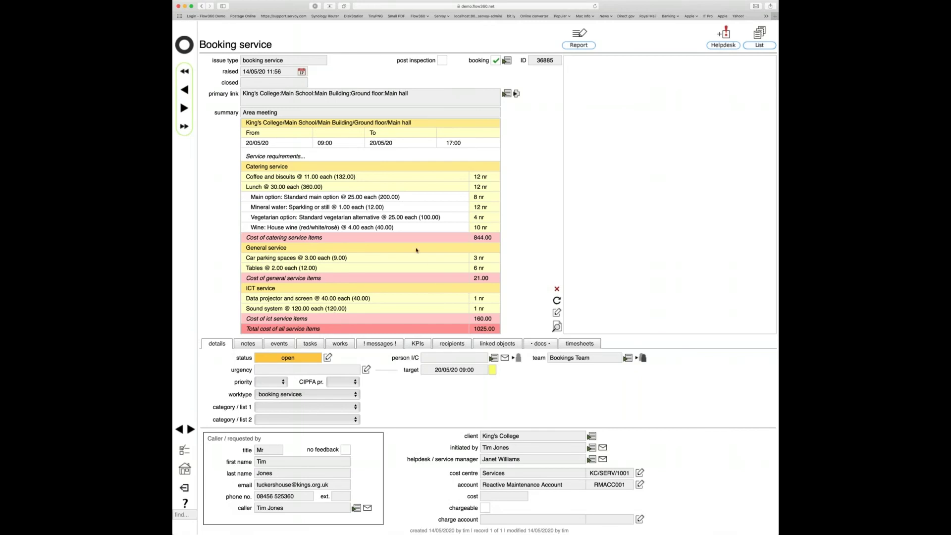
scroll(430, 260, "up", 2)
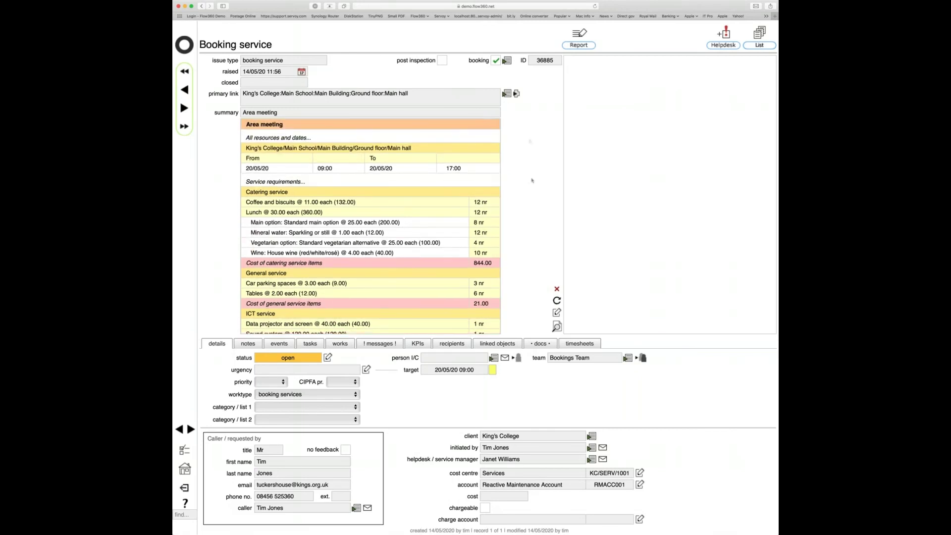
left_click(507, 60)
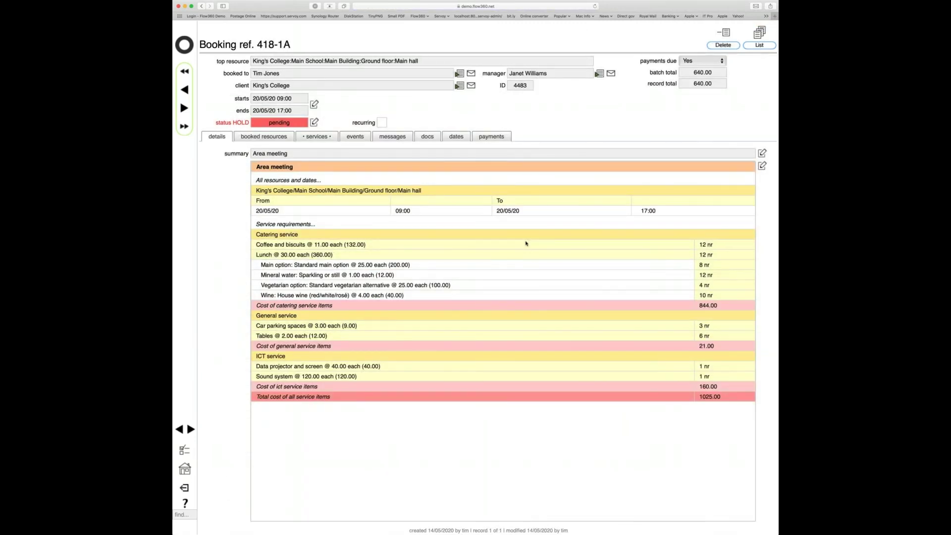
Open catering service request 36881 from the booking's services list.
left_click(323, 137)
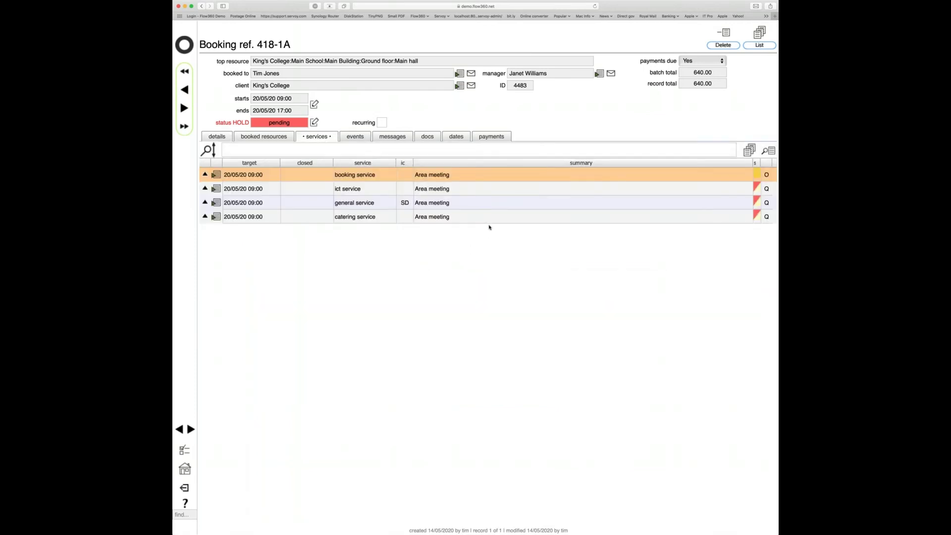
left_click(476, 191)
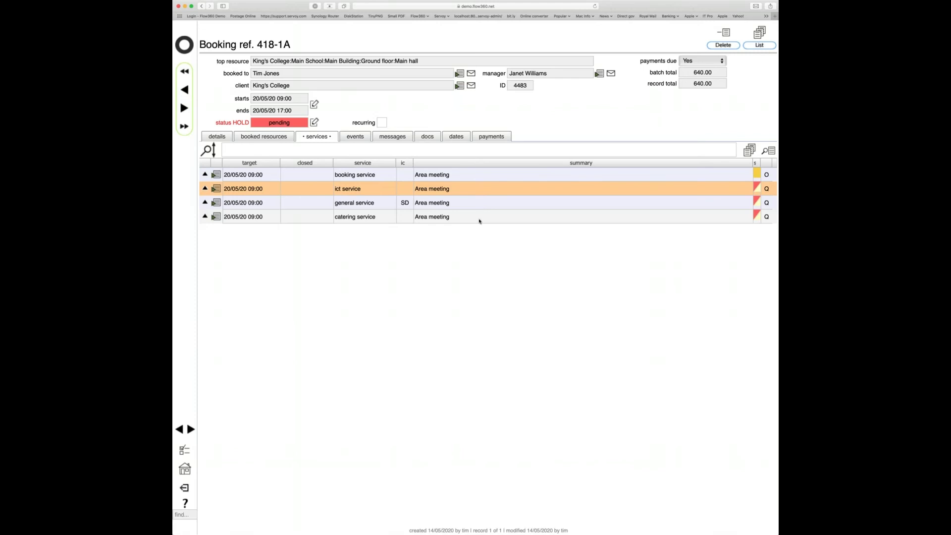
left_click(480, 221)
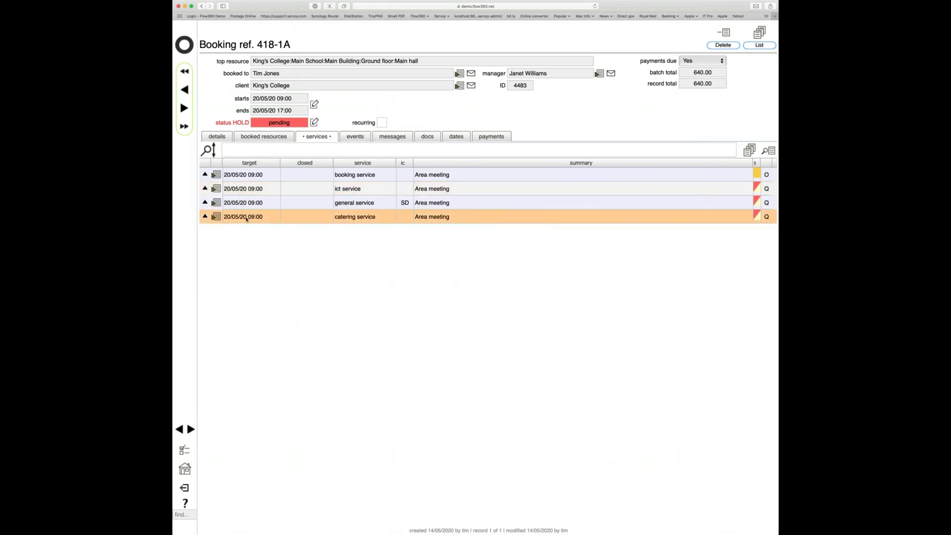
left_click(216, 216)
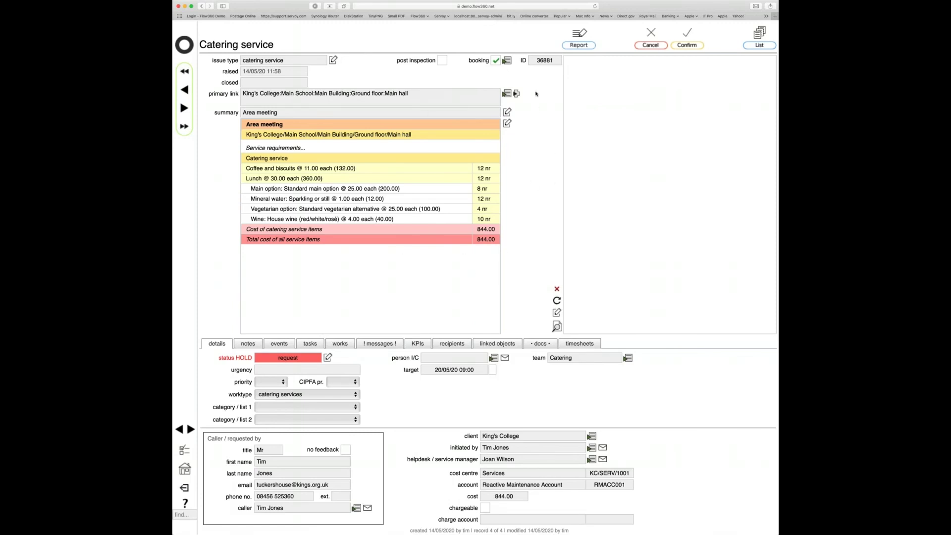
Return from the catering service to booking 418-1A.
left_click(507, 61)
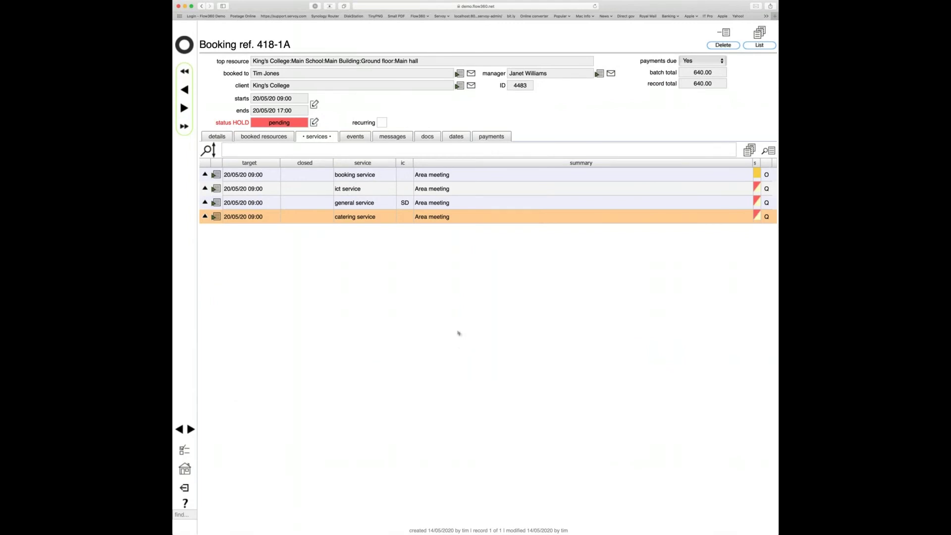
Browse the booked resources and services, then view details totalling 1025.00.
left_click(217, 137)
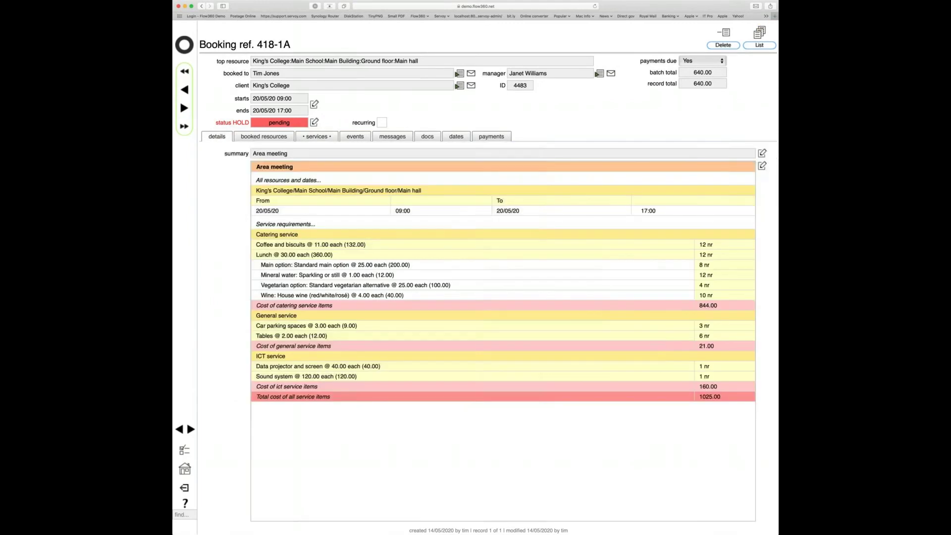
left_click(277, 138)
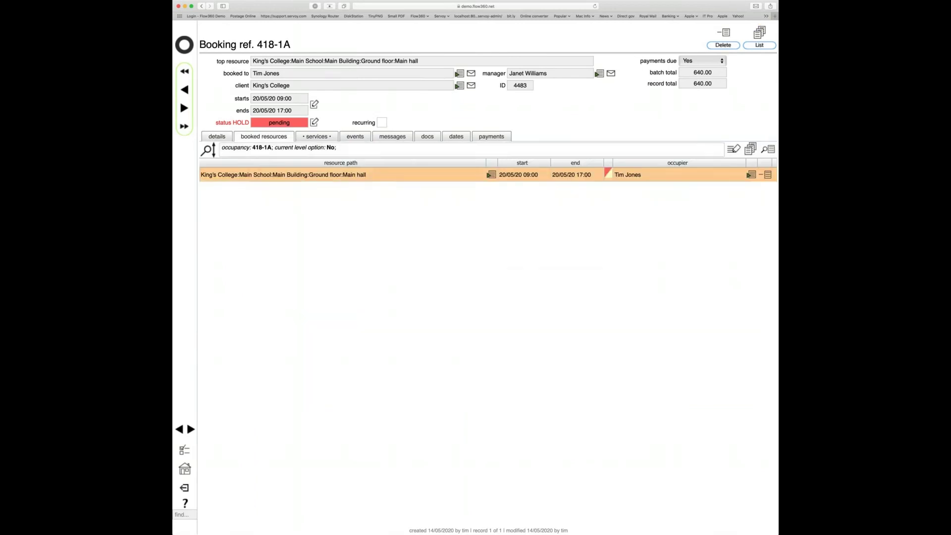
left_click(317, 136)
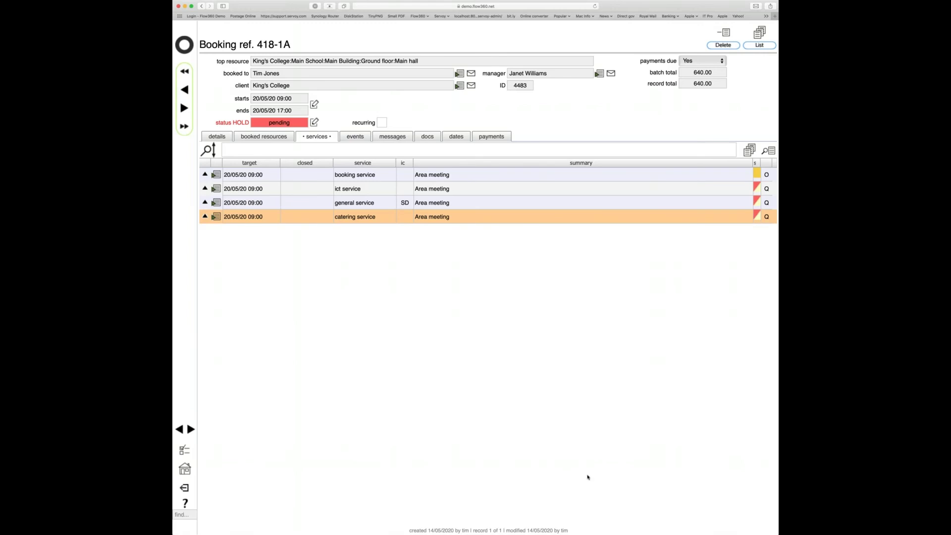
left_click(217, 137)
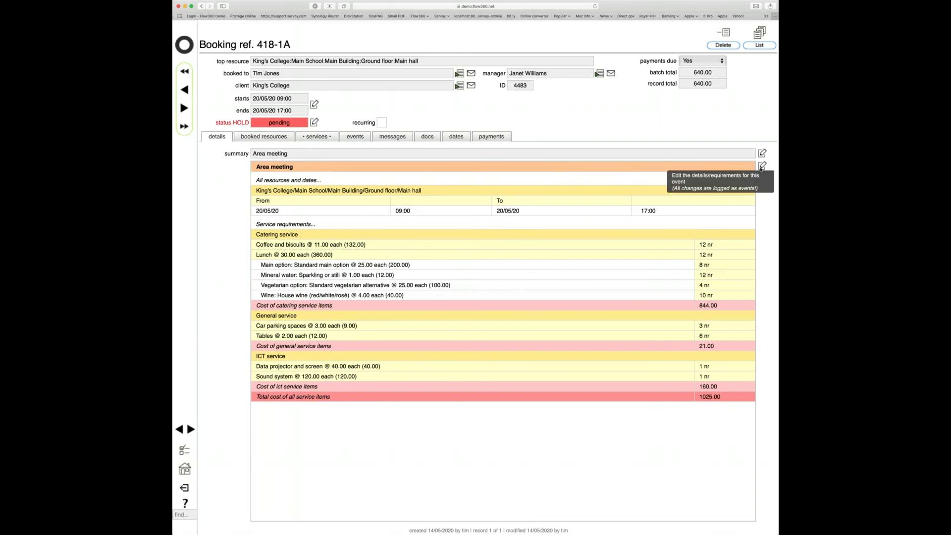
Reduce the catering's Coffee and biscuits quantity to 10 and check the booking's messages.
left_click(763, 166)
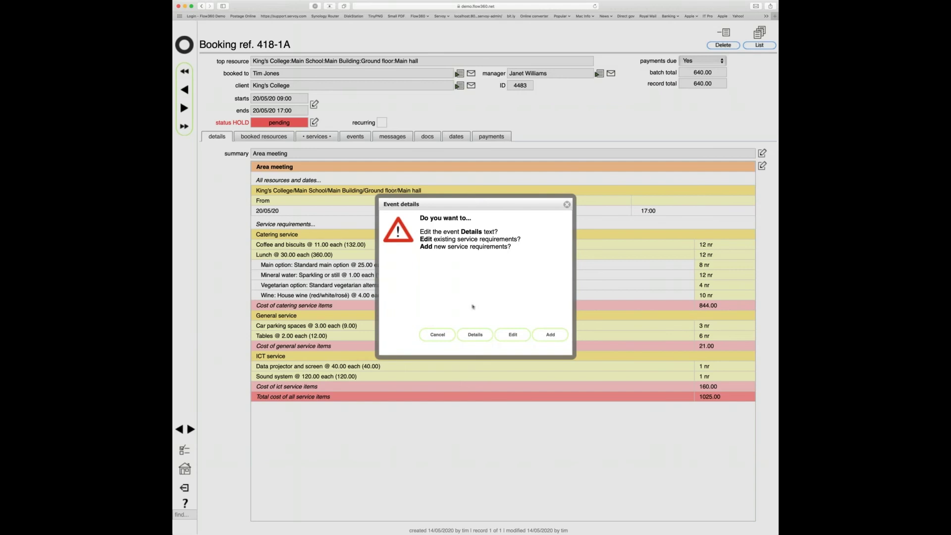
left_click(513, 335)
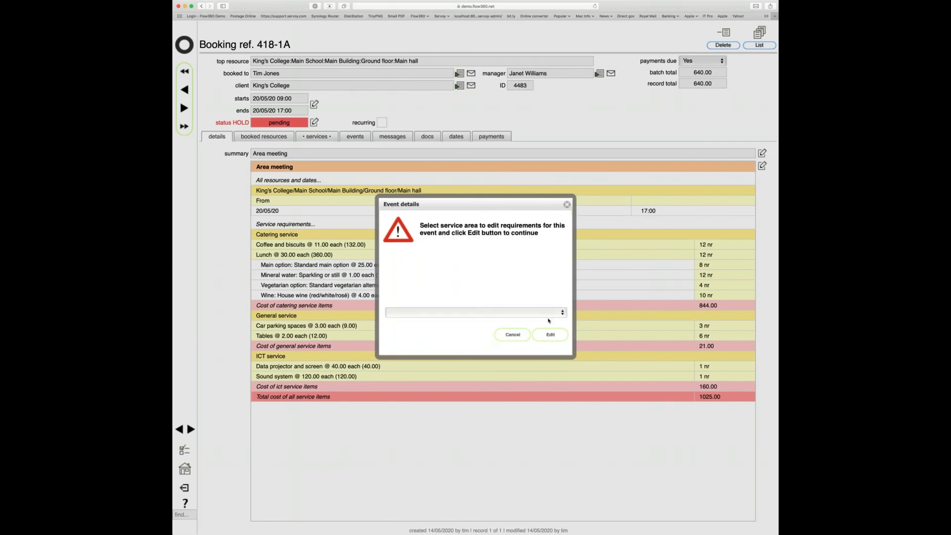
left_click(556, 335)
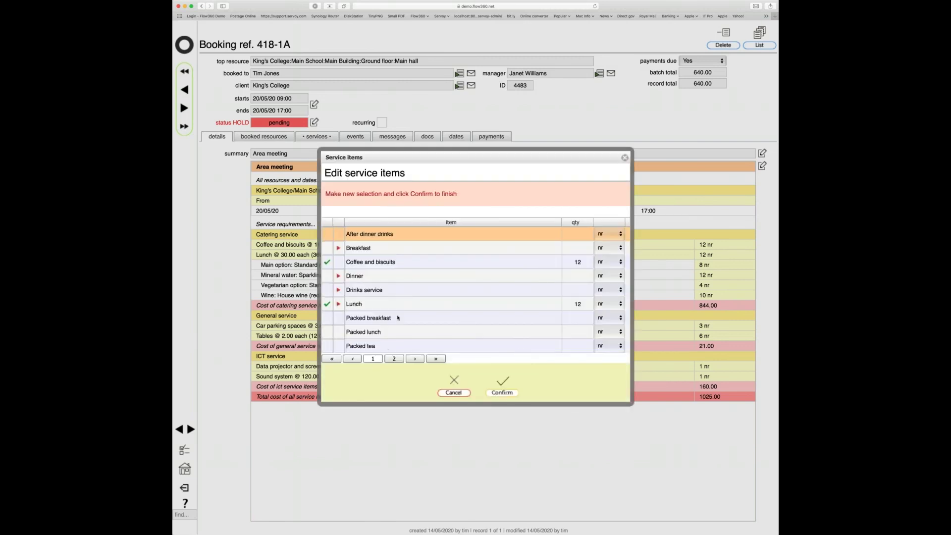
left_click(588, 267)
type("10")
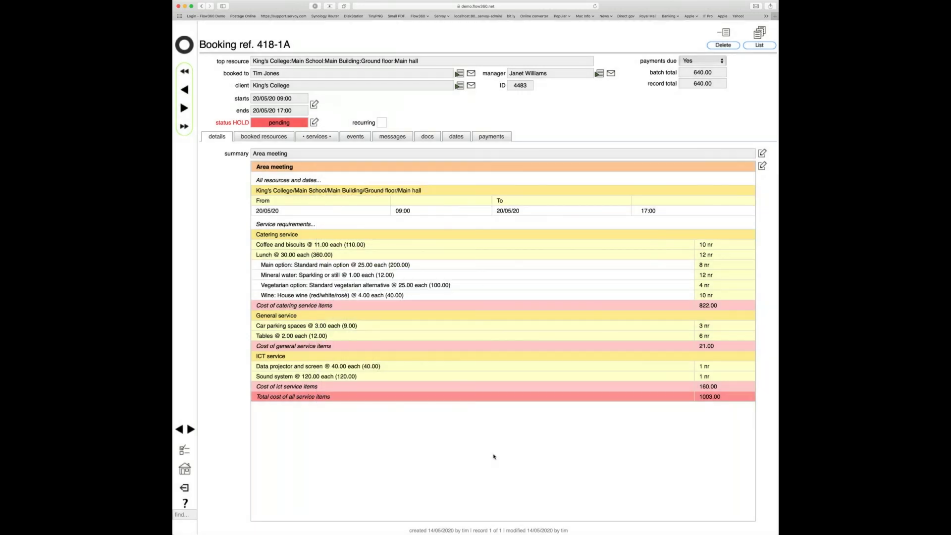
triple_click(671, 242)
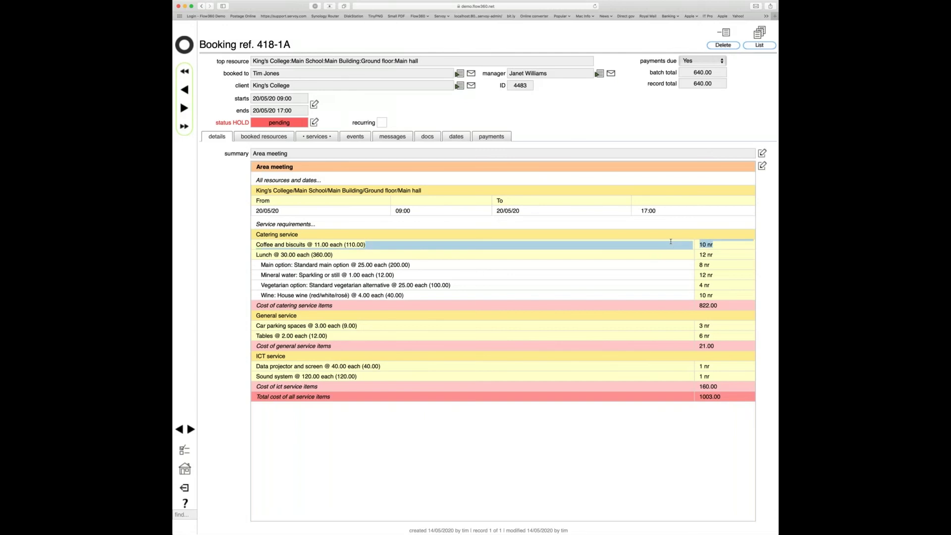
left_click_drag(715, 245, 700, 245)
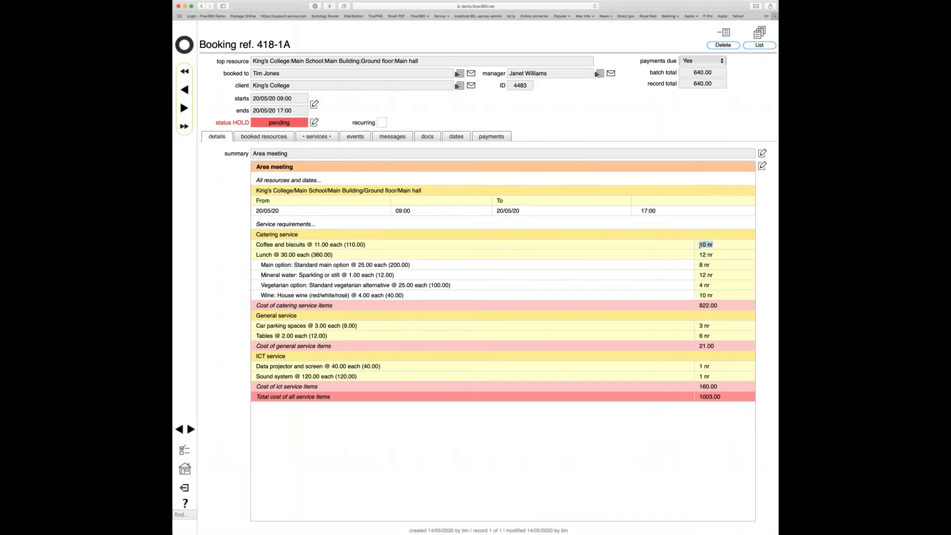
left_click(618, 445)
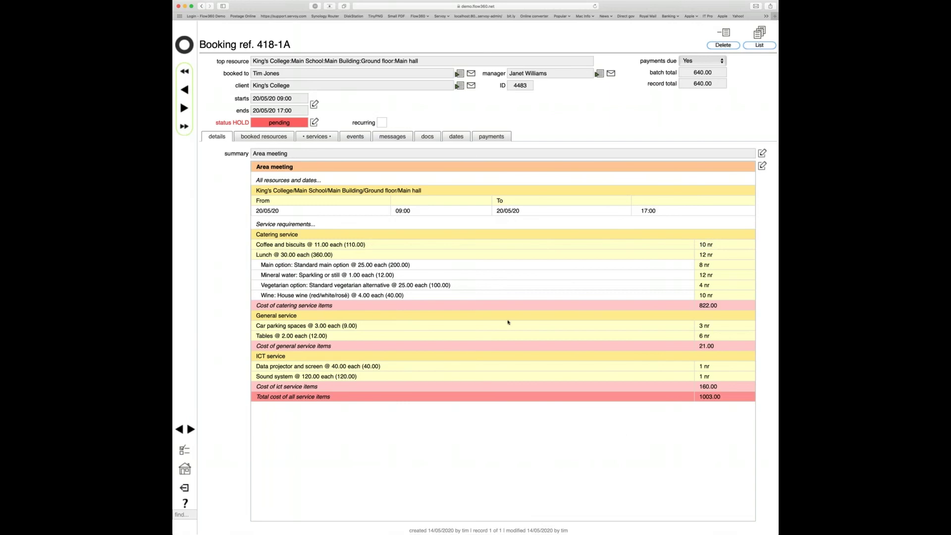
left_click(395, 138)
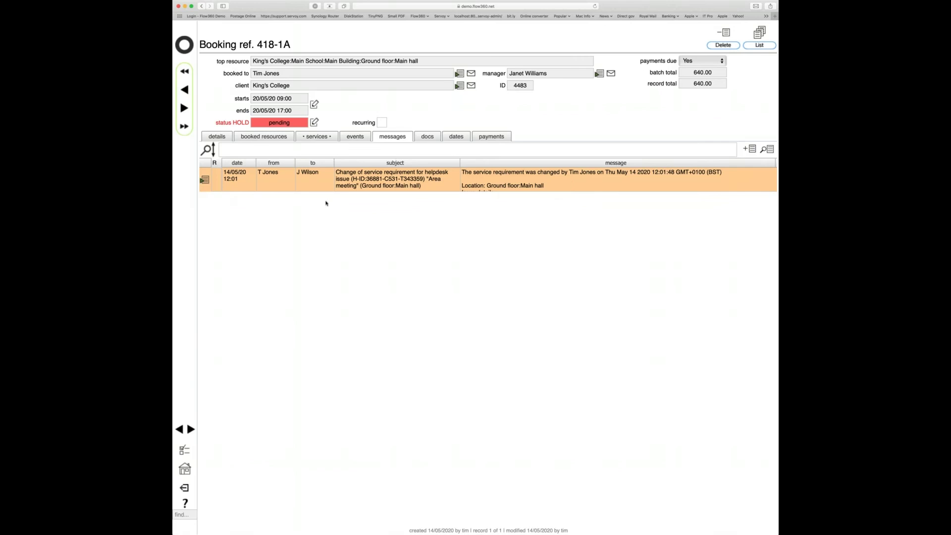
Return to booking 418-1A's details showing total service cost 1003.00.
left_click(217, 137)
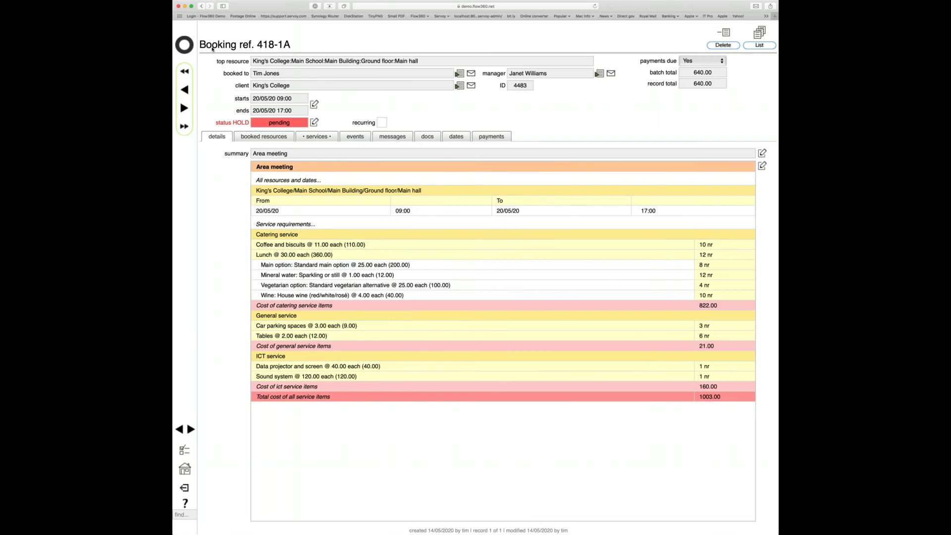
Start a new booking, browse its catering, ICT and general items, and pick 21 May.
left_click(184, 48)
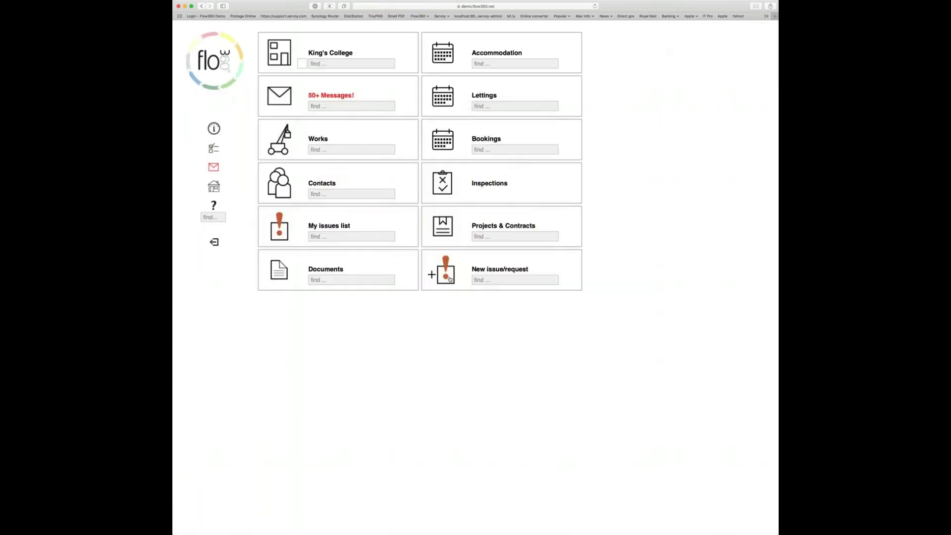
left_click(446, 146)
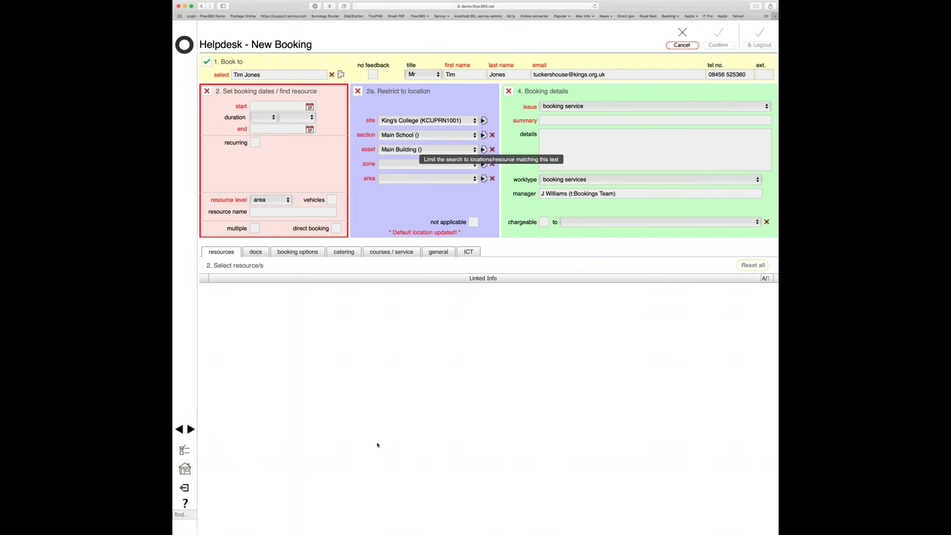
left_click(343, 253)
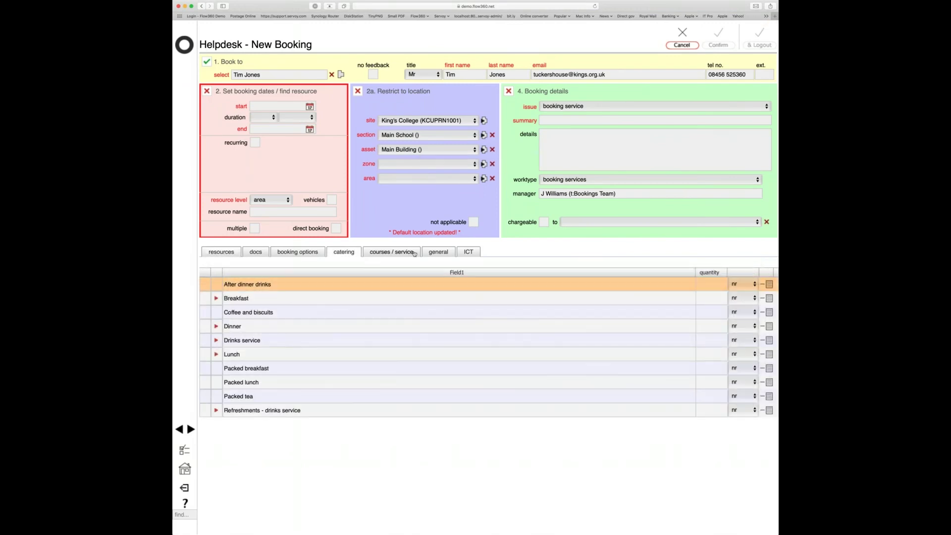
left_click(468, 252)
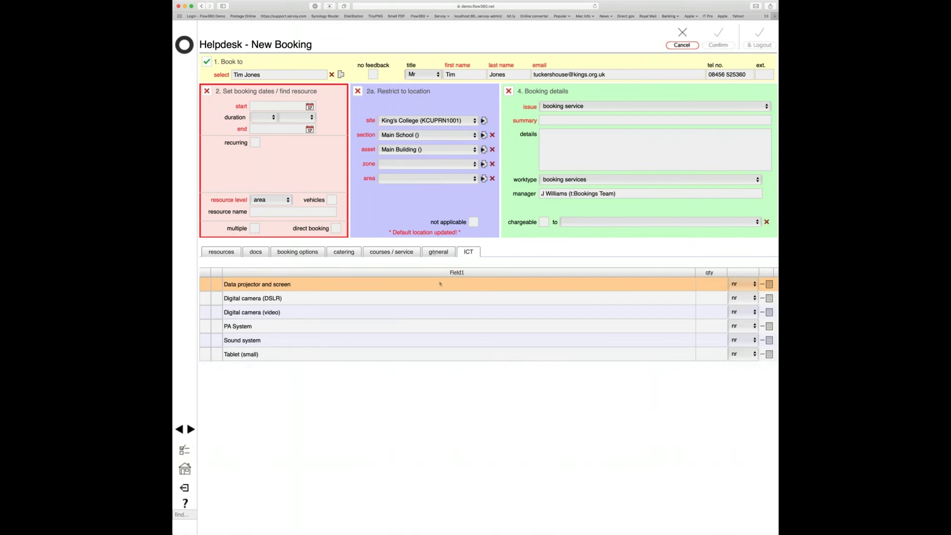
left_click(435, 252)
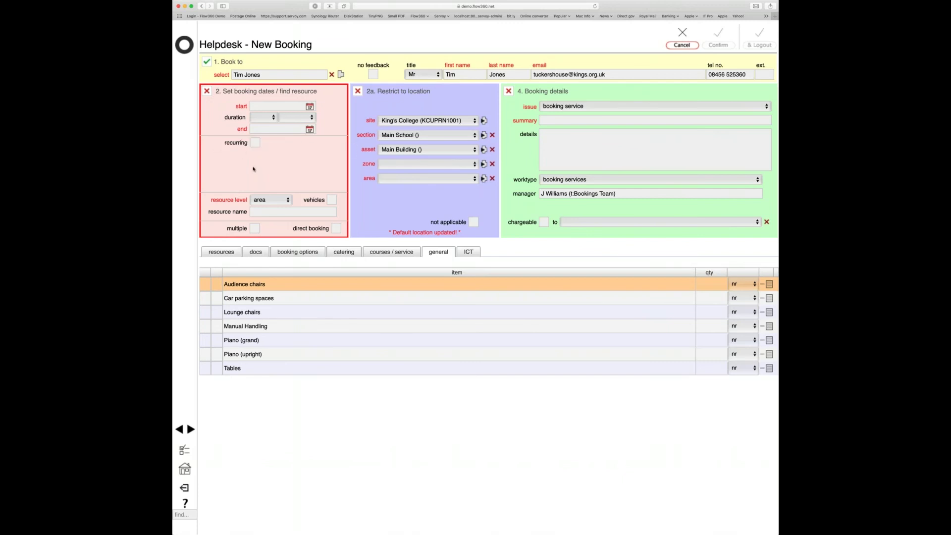
left_click(310, 107)
Schedule the booking for 21/05/20 12:00–13:00, weekly until 11/06/20, and list available rooms.
left_click(329, 157)
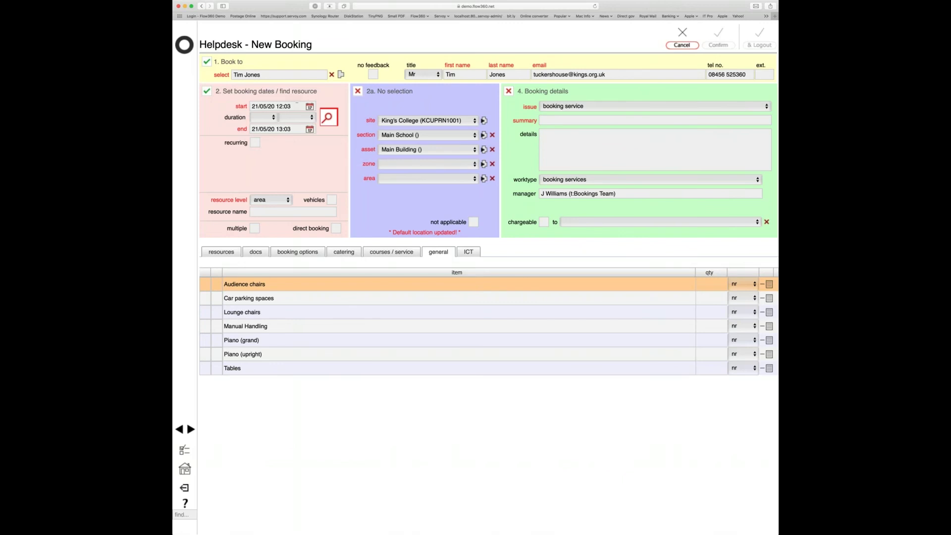
type("0")
key("Return")
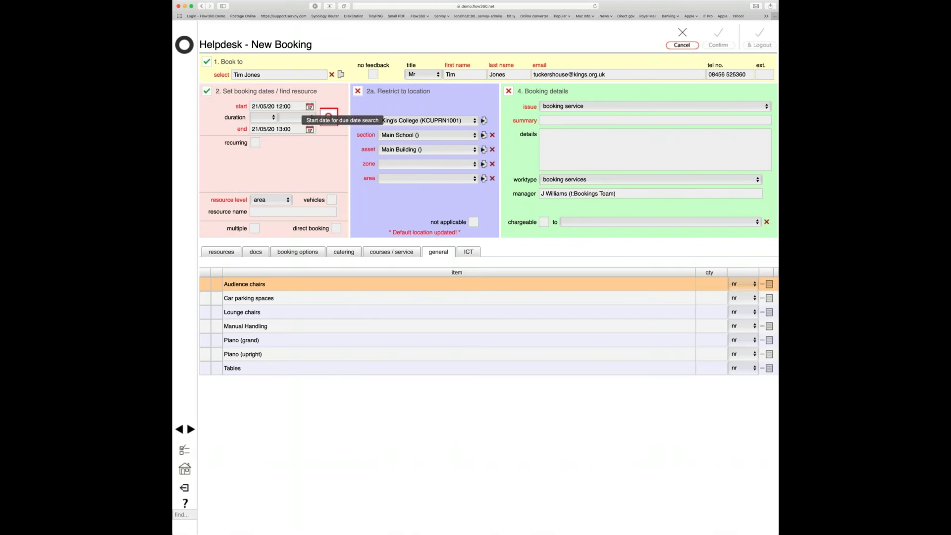
left_click(255, 143)
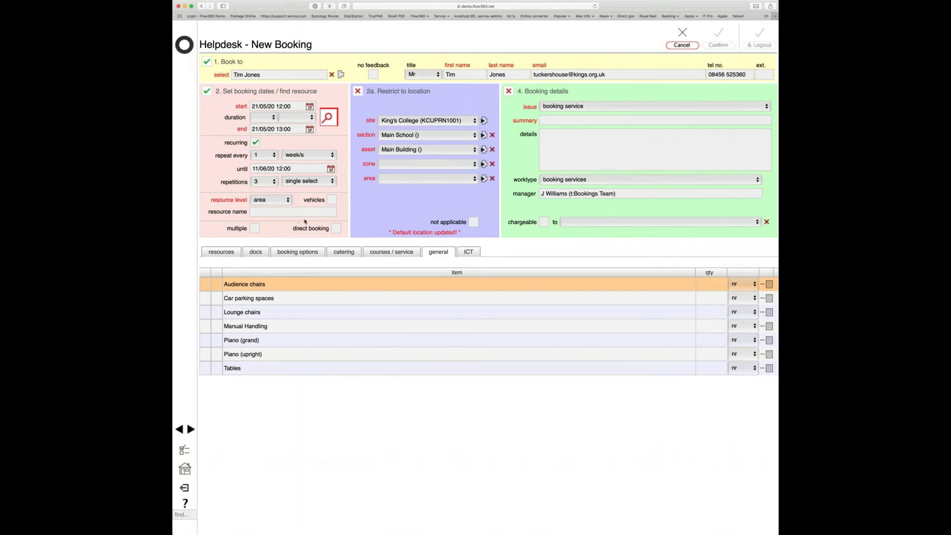
left_click(329, 117)
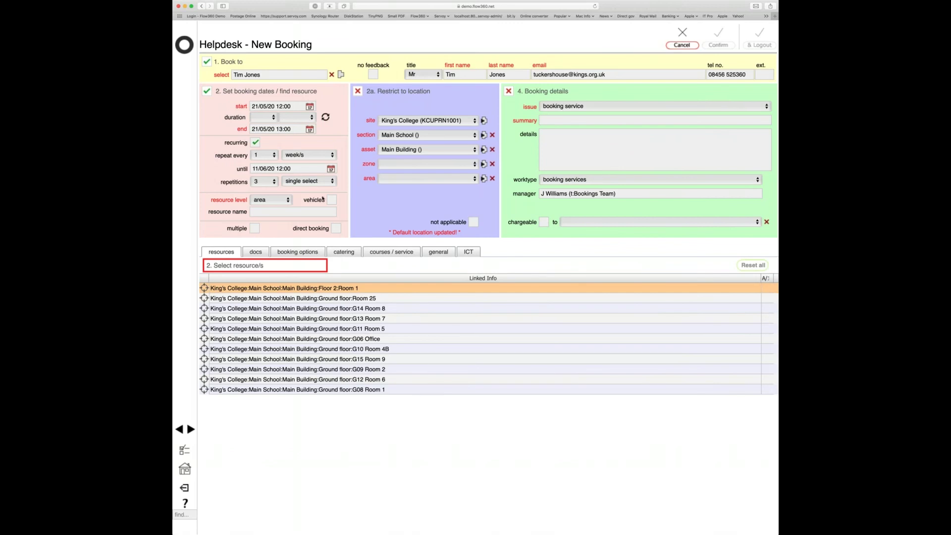
Order 6 Coffee and biscuits and enter the summary 'Meeting Series'.
left_click(344, 252)
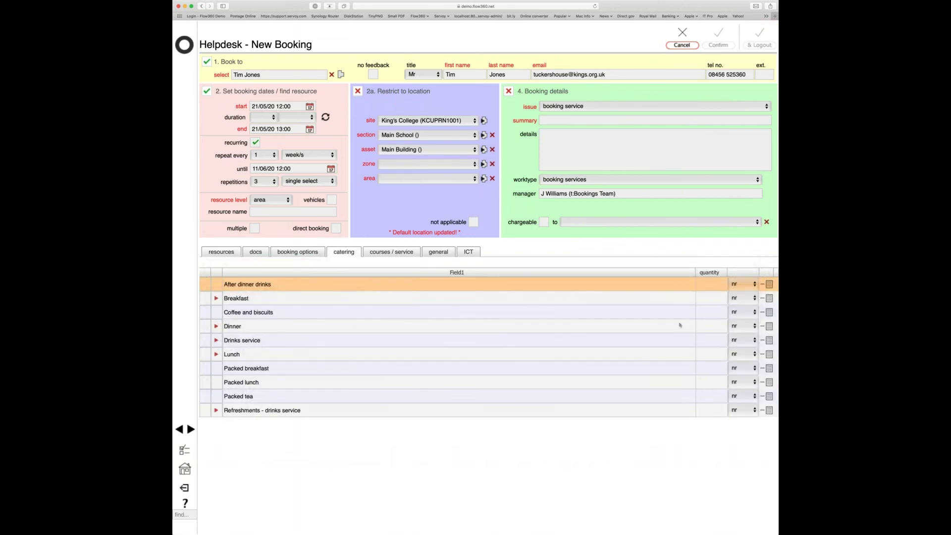
left_click(709, 314)
type("6")
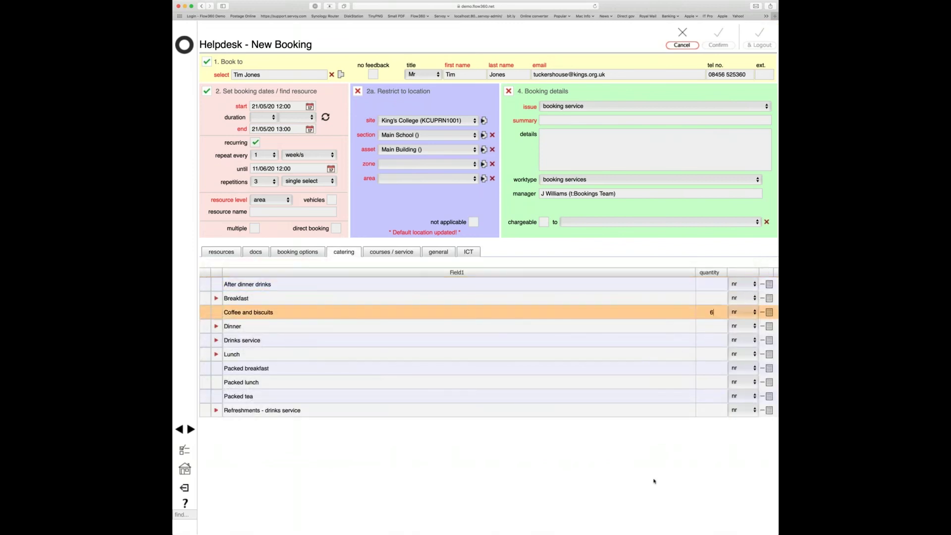
left_click(564, 118)
type("Meeting Series")
left_click(666, 158)
Choose G11 Room 5 as the venue and confirm the booking.
left_click(221, 251)
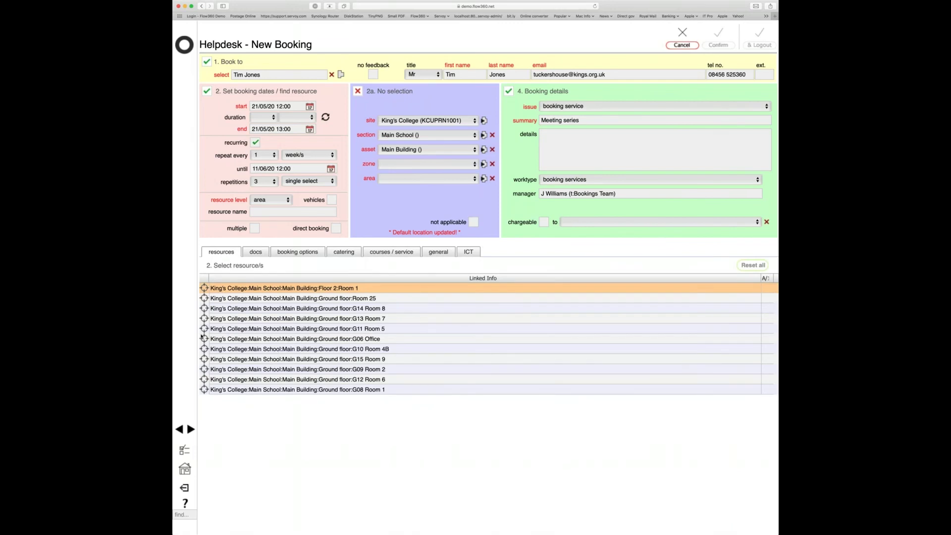
left_click(204, 329)
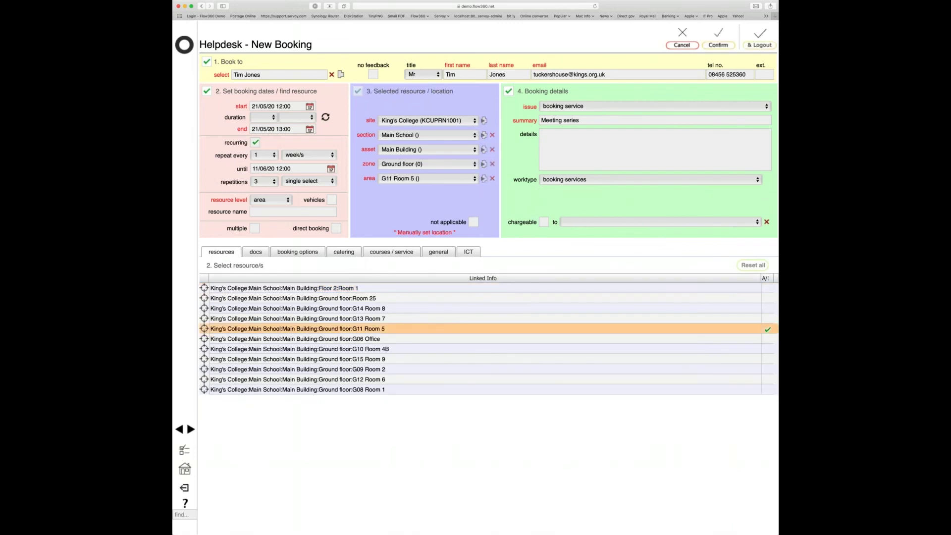
left_click(717, 46)
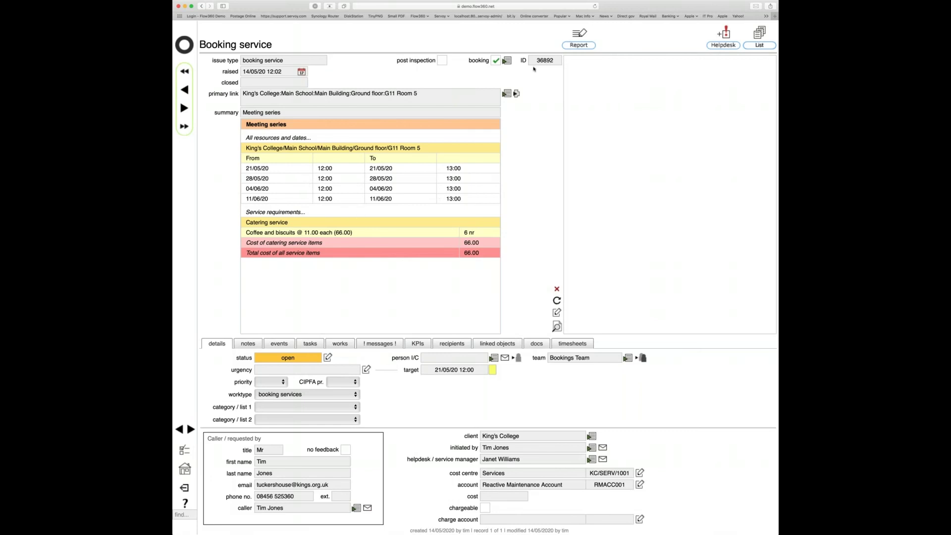
Open booking 419-1A and review its services and four weekly G11 Room 5 dates.
left_click(507, 61)
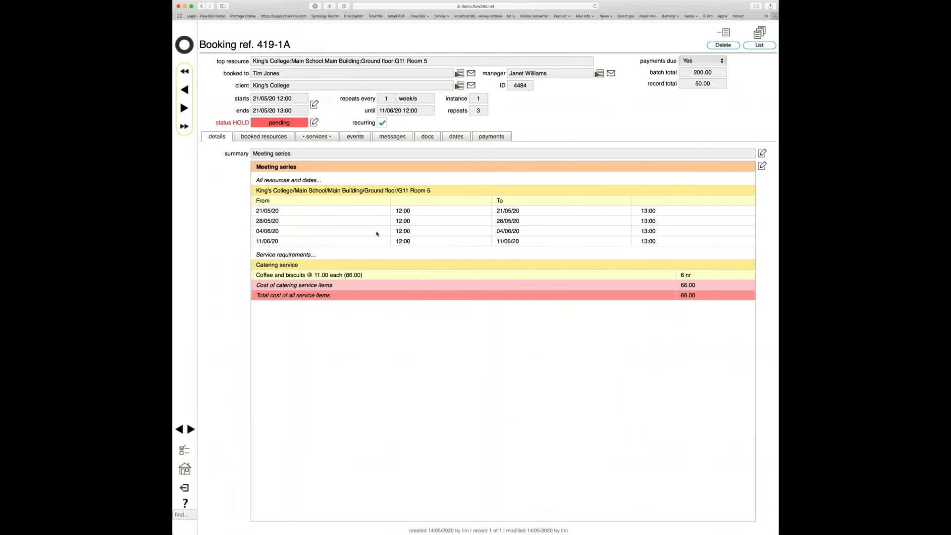
left_click(317, 136)
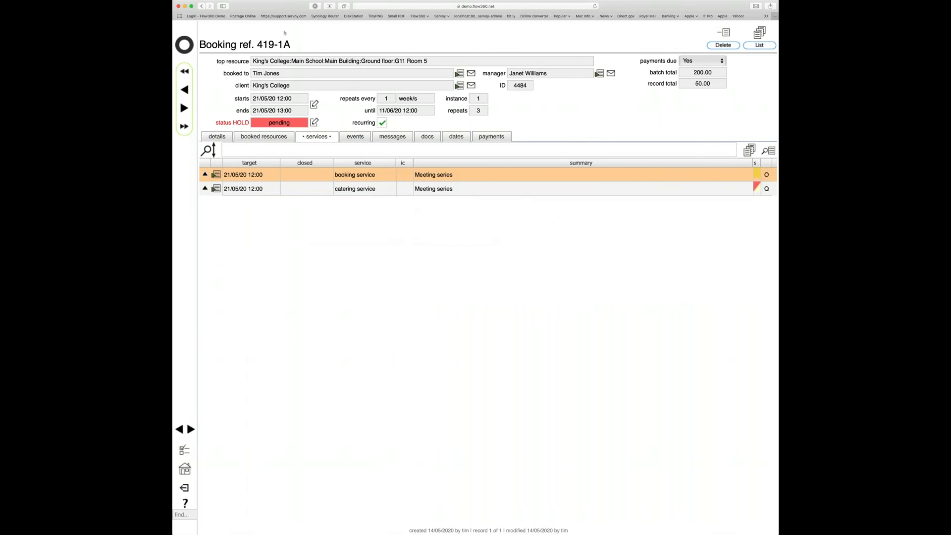
left_click(457, 138)
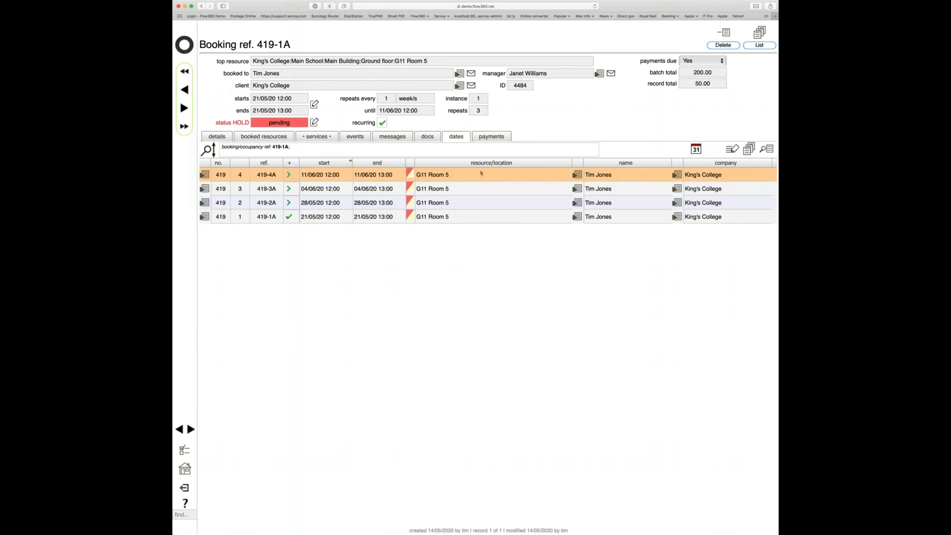
Open occurrence 419-2A and review its catering service and series dates.
left_click(205, 203)
left_click(320, 137)
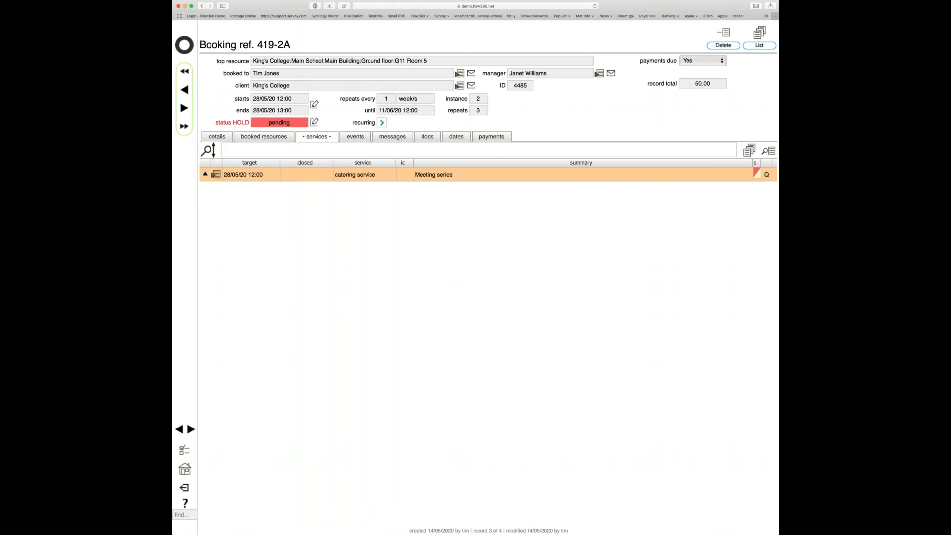
left_click(456, 137)
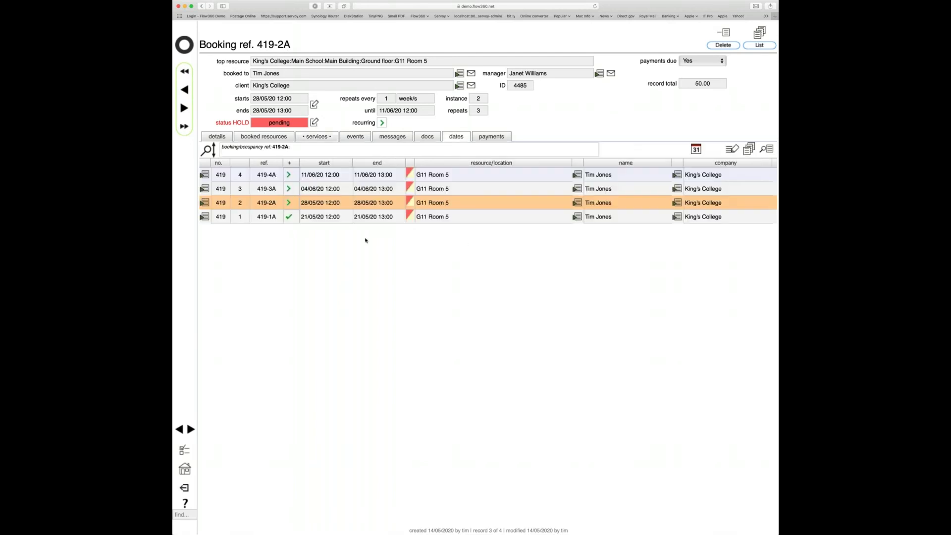
Step through occurrences 419-1A to 419-4A, then view 419-2A's Meeting series details.
left_click(240, 217)
left_click(246, 204)
left_click(246, 190)
left_click(247, 176)
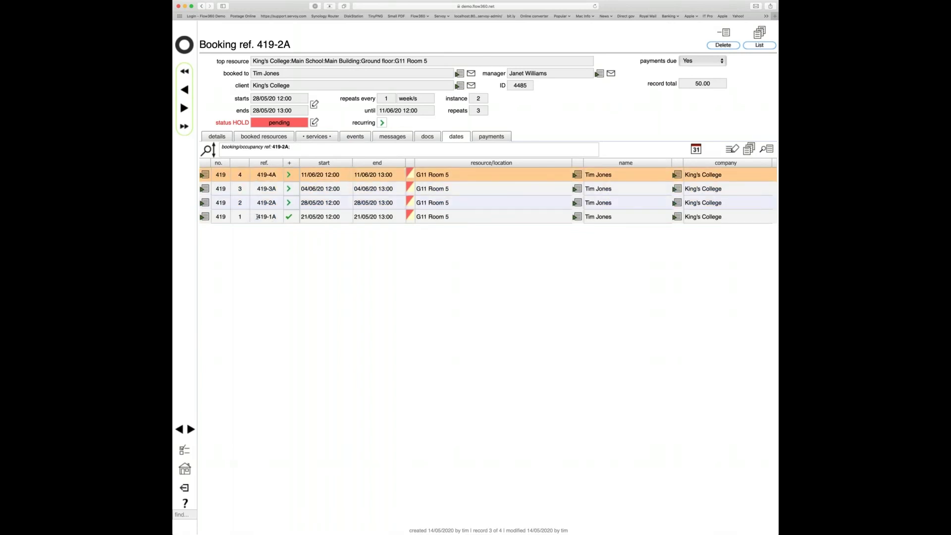
left_click(257, 217)
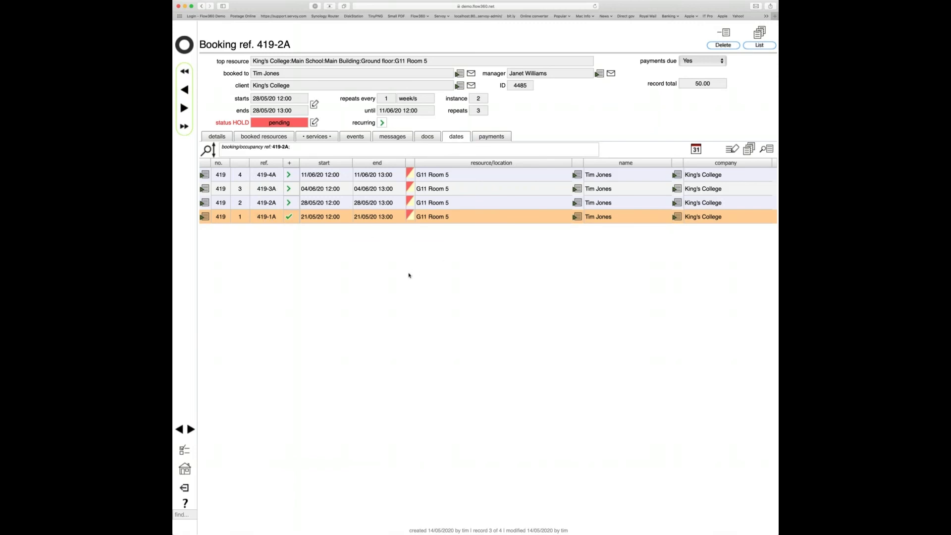
left_click(227, 138)
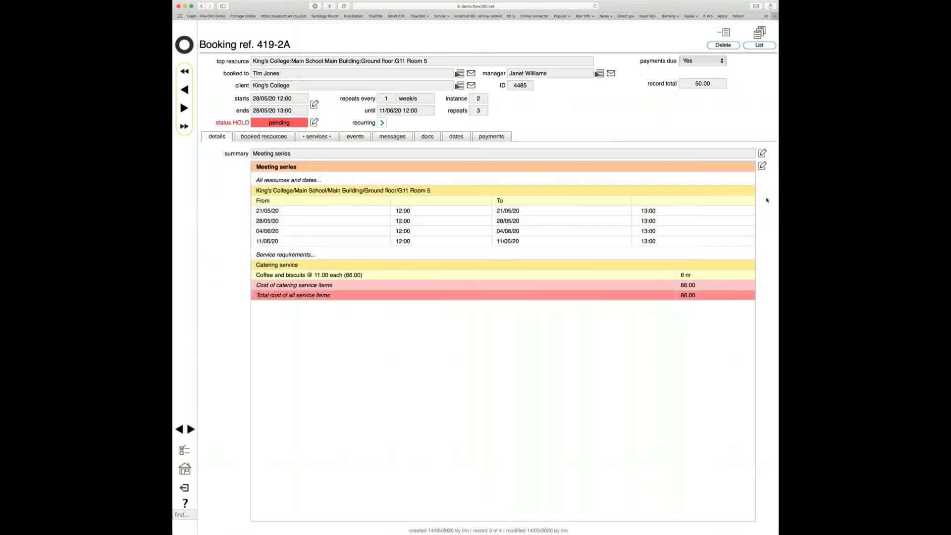
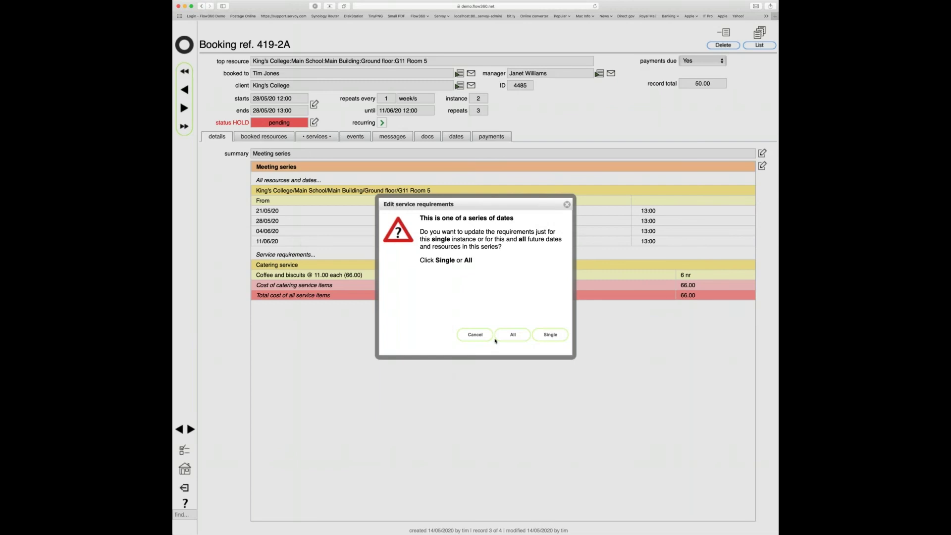
Cancel the services edit, briefly check 419-1A, then open booking 419-3A from the series dates.
left_click(476, 335)
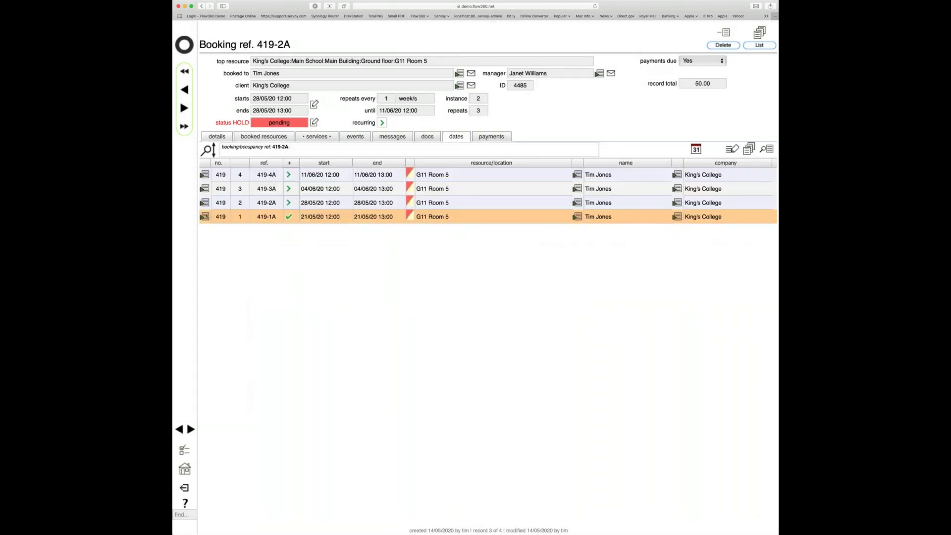
left_click(204, 217)
left_click(762, 167)
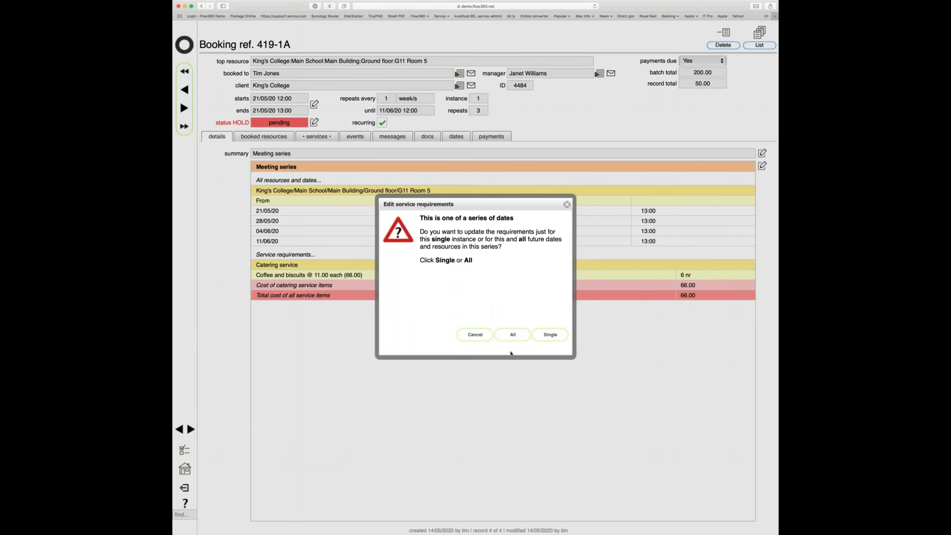
left_click(480, 336)
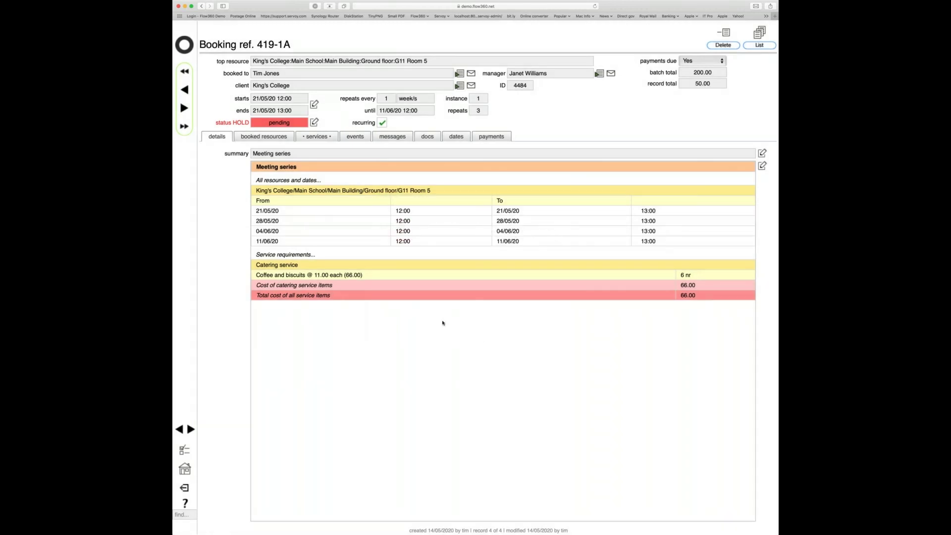
left_click(456, 137)
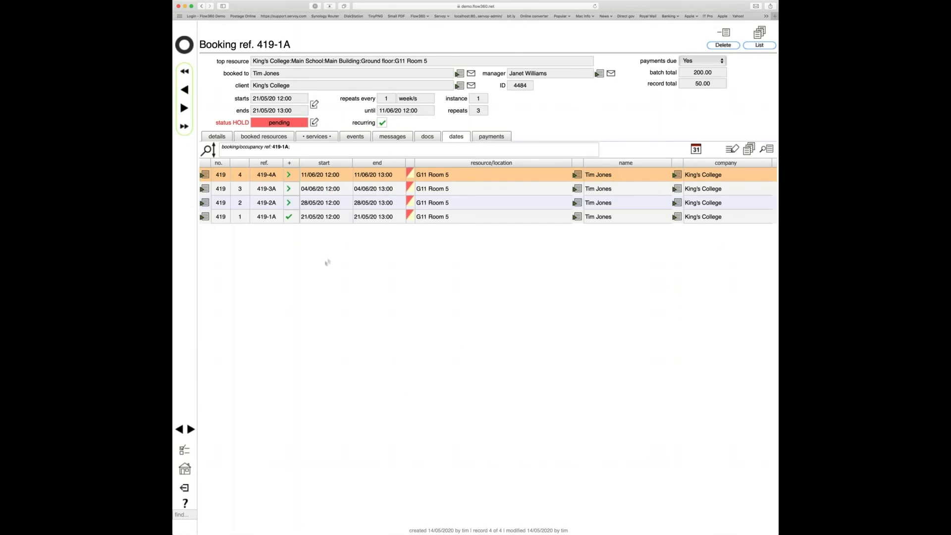
left_click(205, 188)
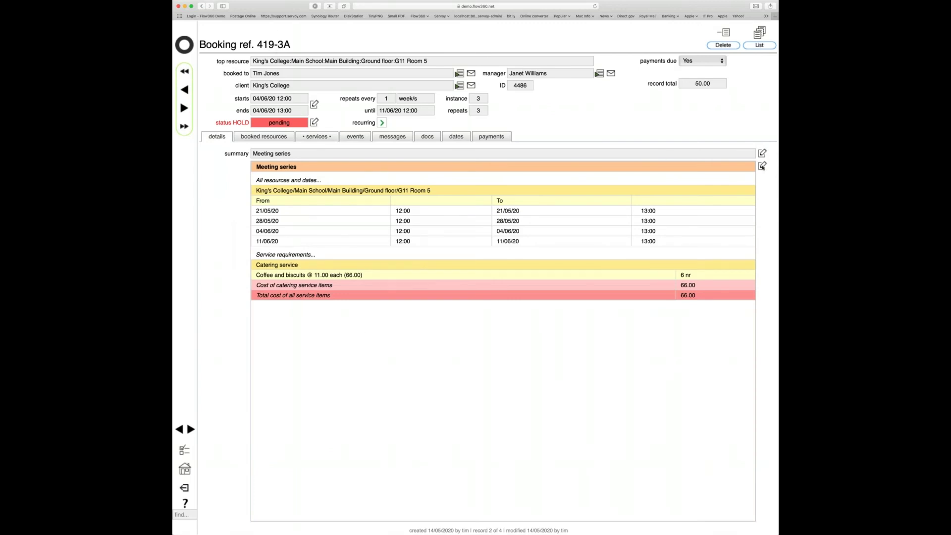
Set 419-3A's catering coffee and biscuits to 8 for all future dates, totalling 88.00.
left_click(763, 166)
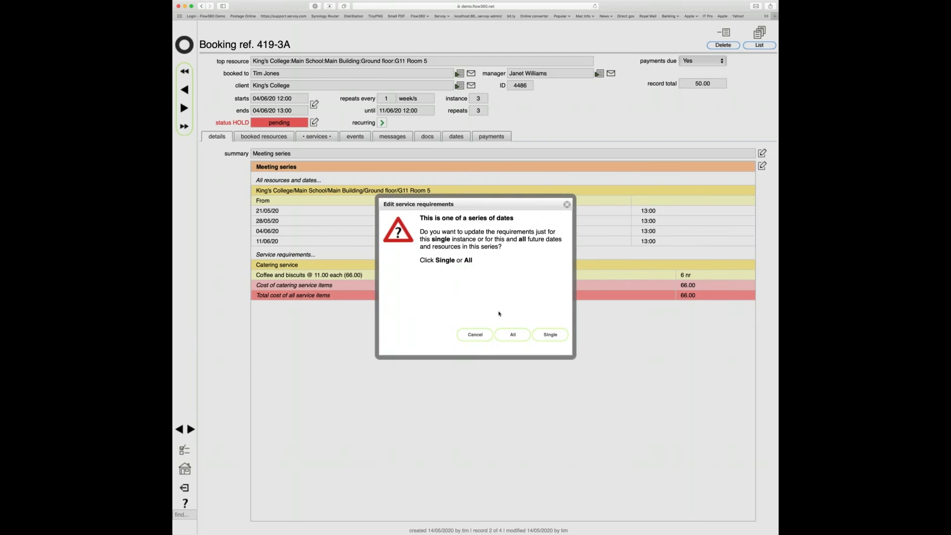
left_click(513, 335)
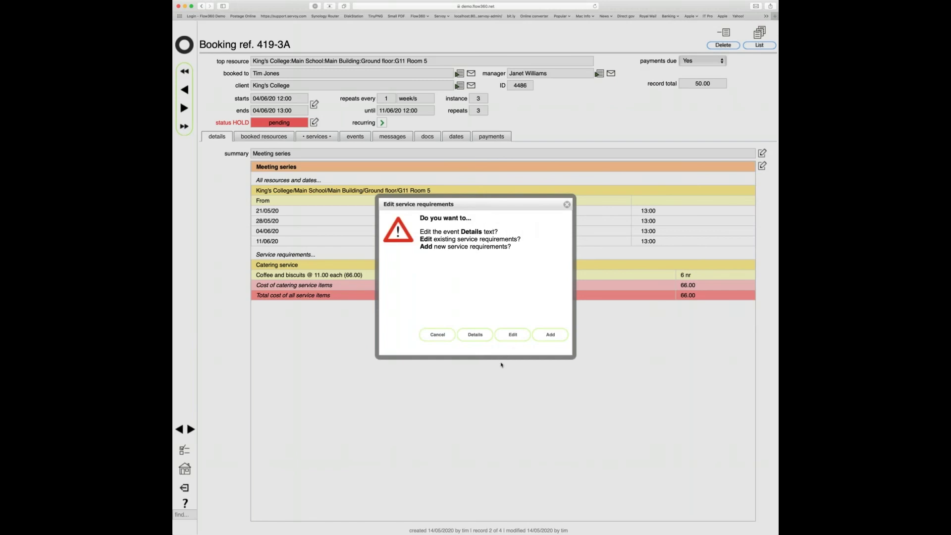
left_click(514, 335)
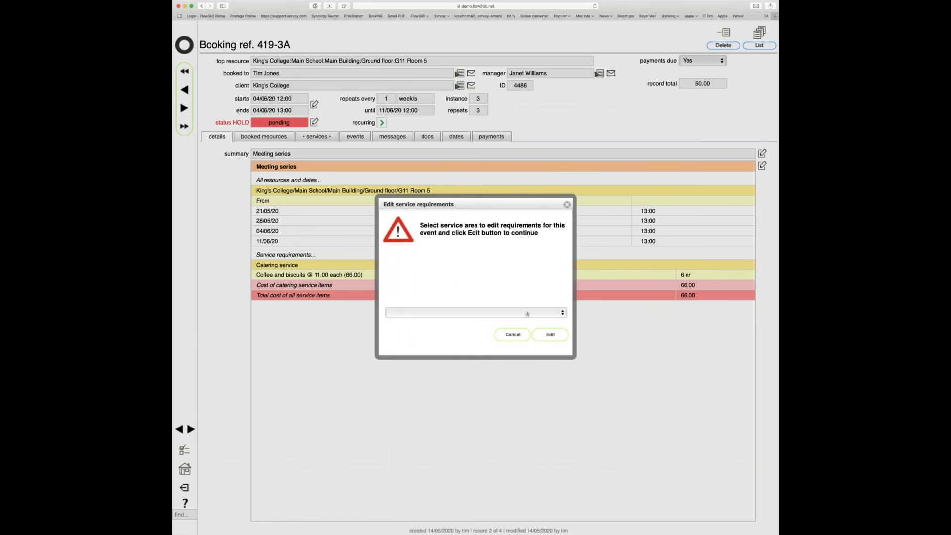
left_click(544, 334)
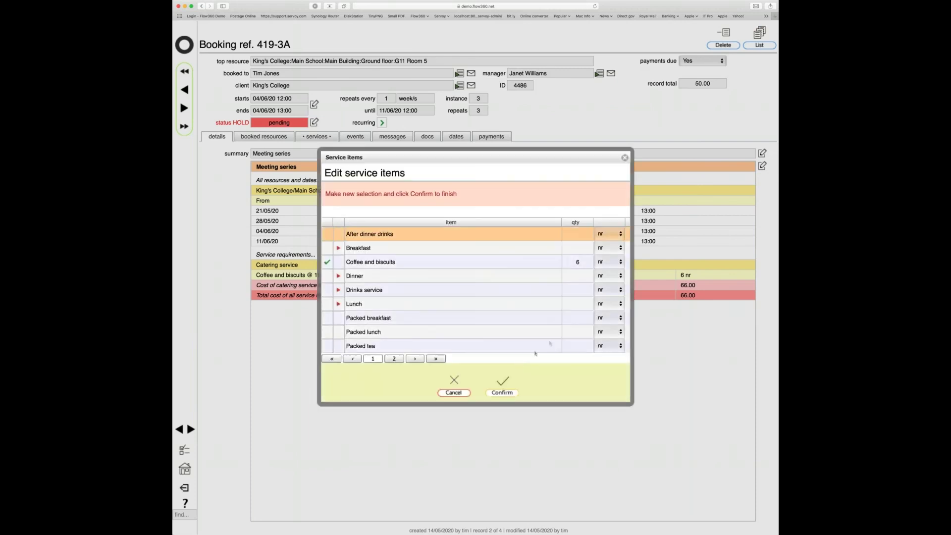
left_click(583, 264)
type("8")
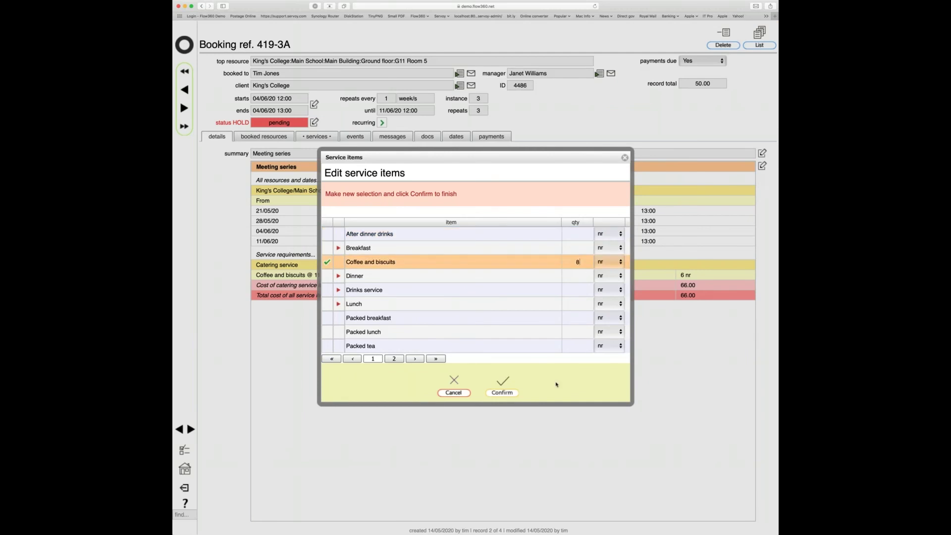
left_click(503, 390)
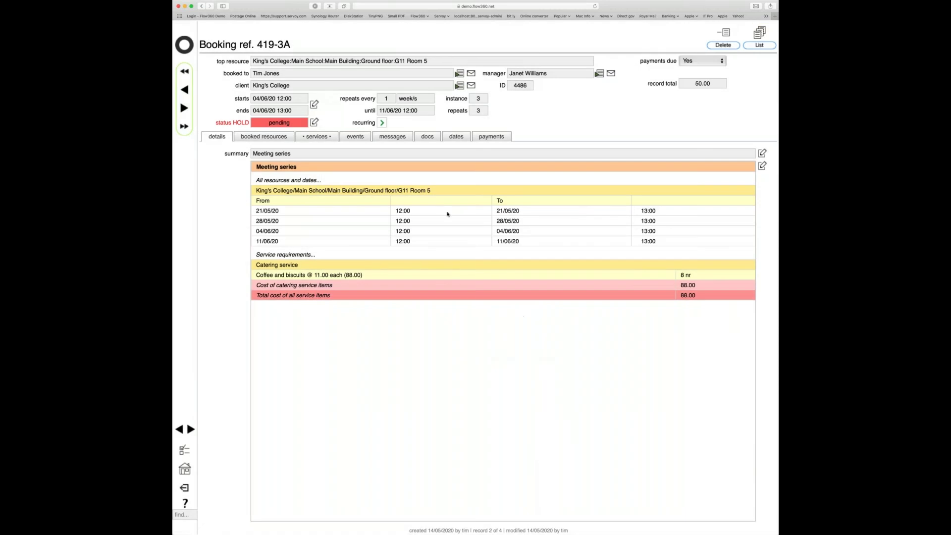
Verify booking 419-1A carries 8 coffee and biscuits at 88.00, then list its booking and catering services.
left_click(456, 137)
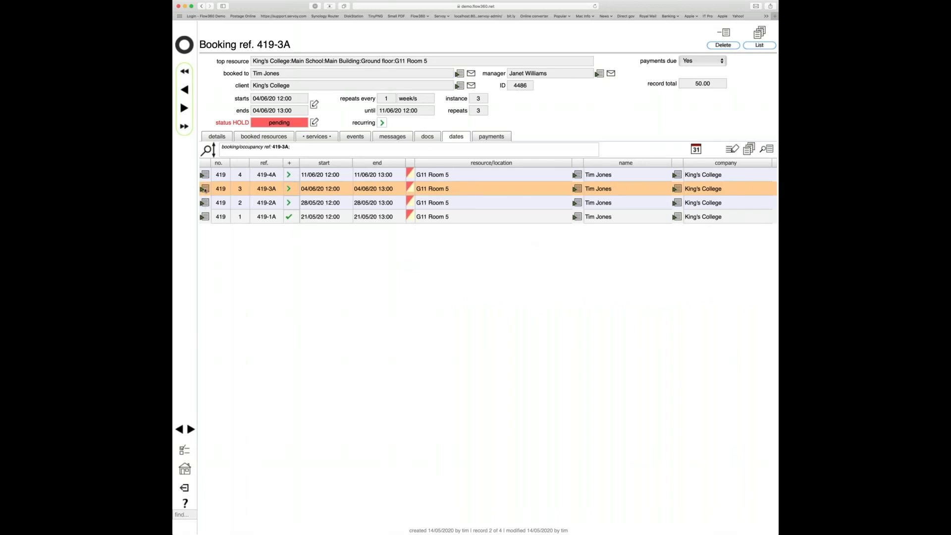
left_click(217, 137)
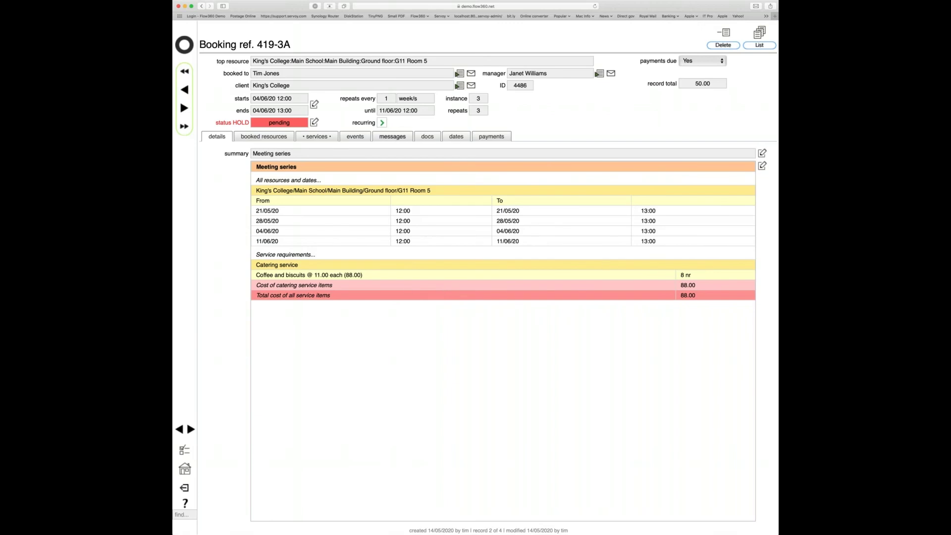
left_click(456, 137)
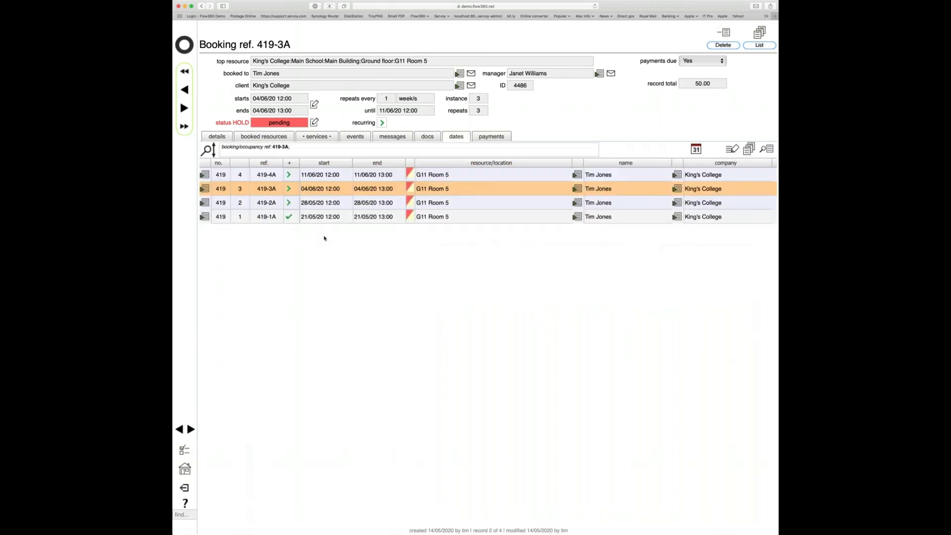
left_click(204, 217)
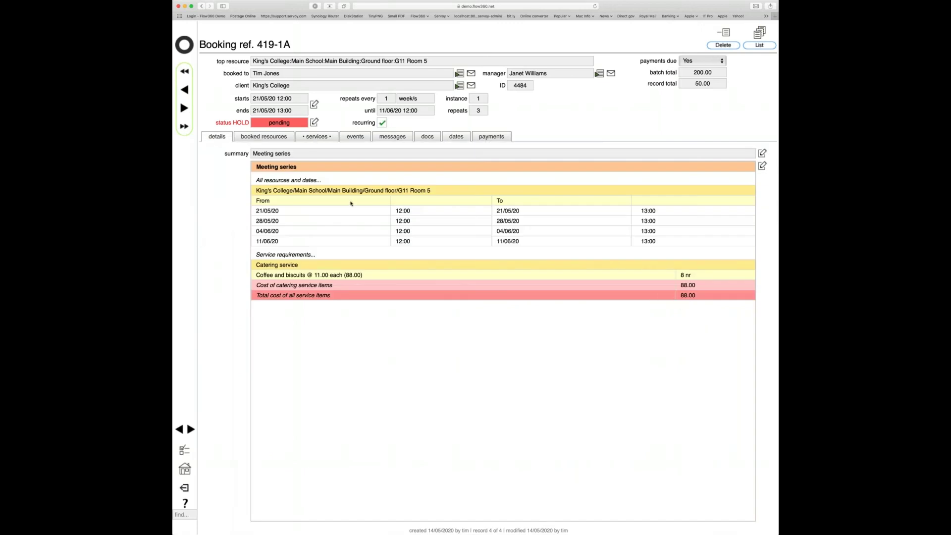
left_click(317, 136)
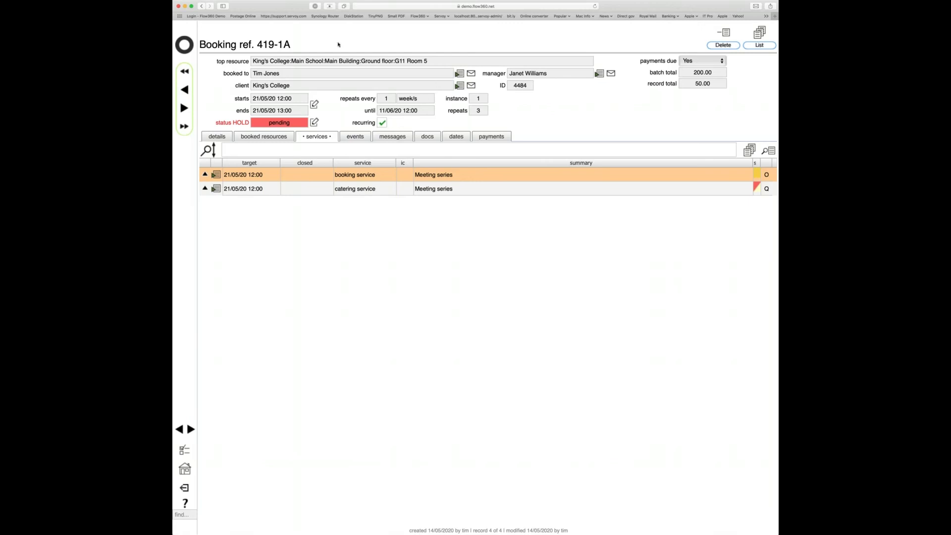
Go back to the home menu listing Accommodation, Lettings, Bookings, Works and Contacts.
left_click(189, 47)
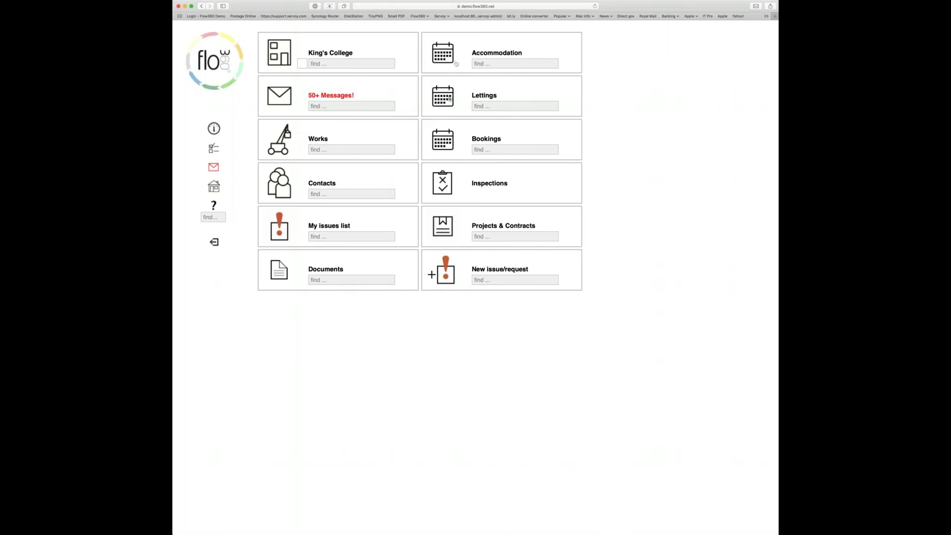
Review lease 400-1A in Lettings, then show the six-entry Accommodation list (398 to 410).
left_click(446, 98)
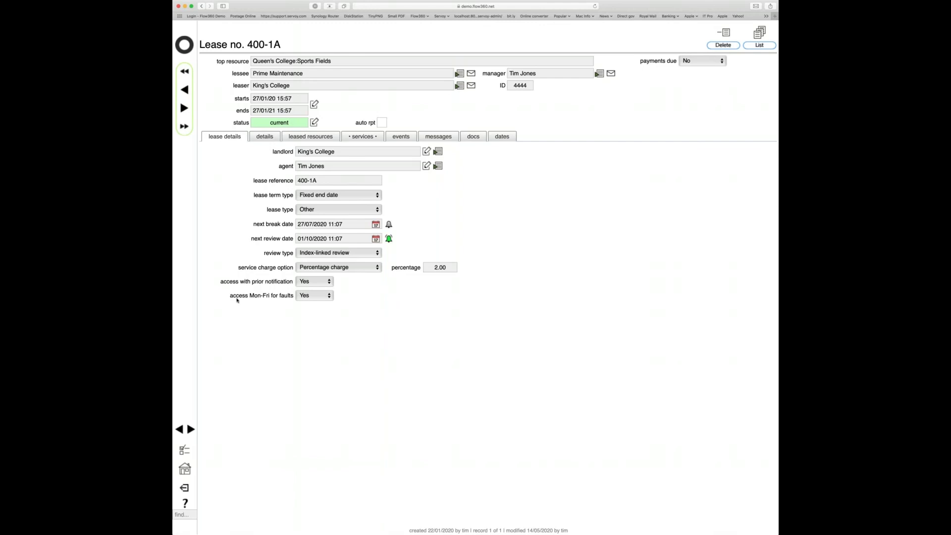
left_click(186, 46)
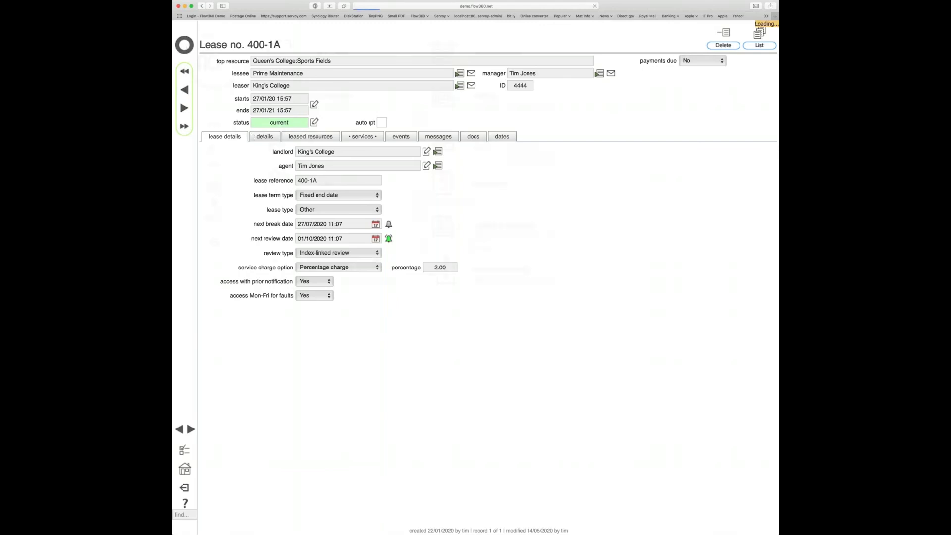
left_click(441, 56)
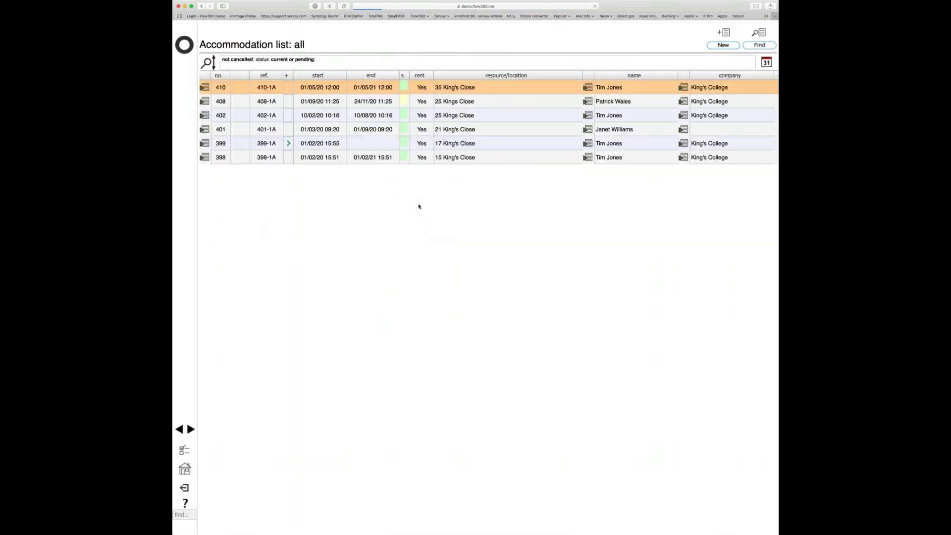
left_click(204, 88)
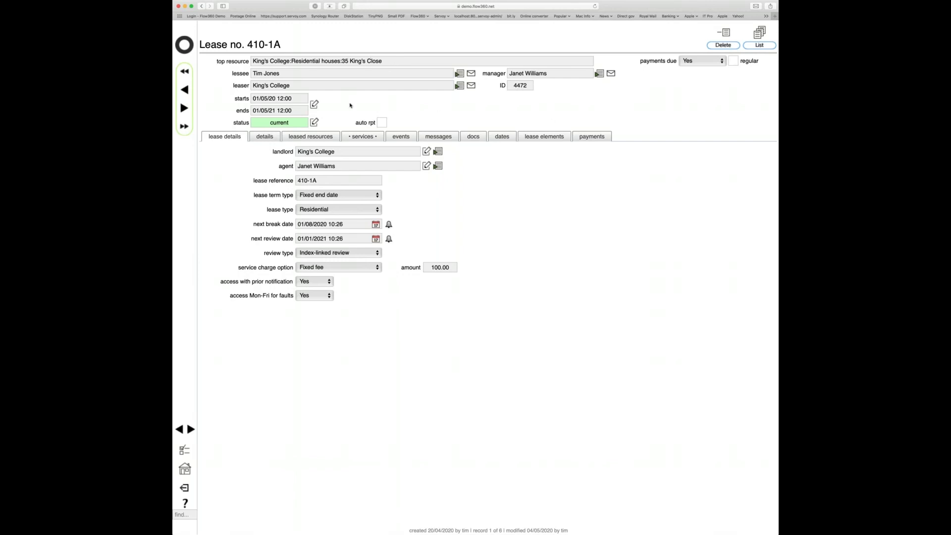
left_click(185, 46)
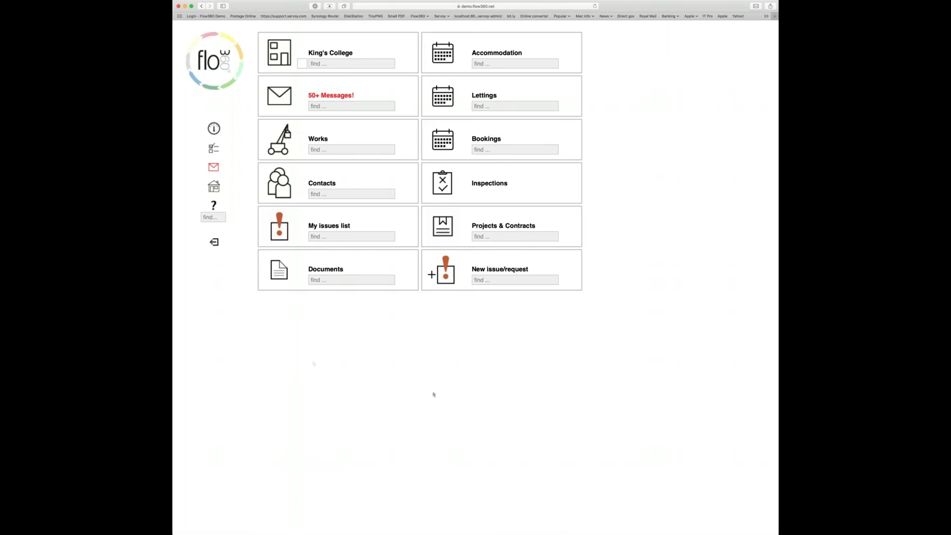
Run a site:flow360.net search for 'accommodation' from the sidebar find box.
left_click(213, 216)
type("accom")
type("modation")
key("Return")
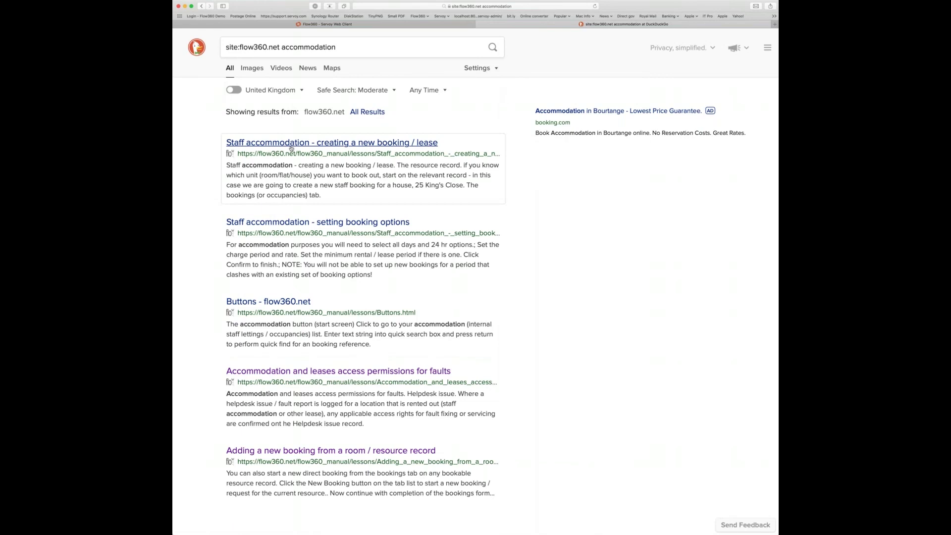
Read the enlarged 'Staff accommodation - creating a new booking / lease' manual page, then return to Flow360.
left_click(382, 144)
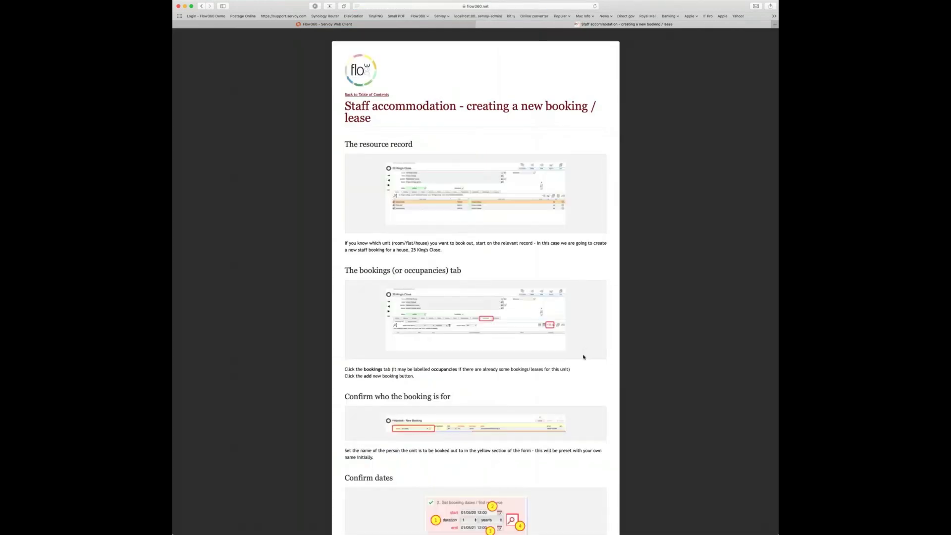
key("super+equal")
key("super+equal")
key("super+equal")
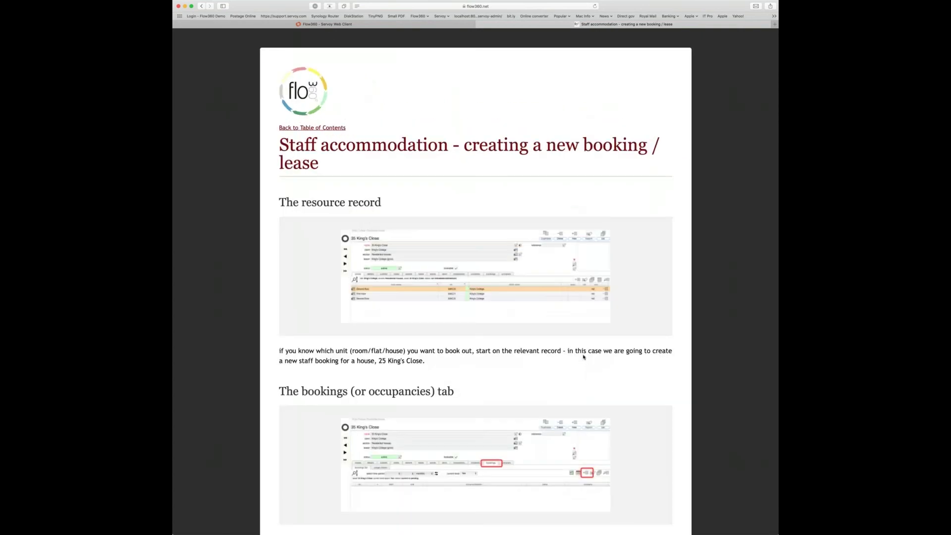
key("super+equal")
scroll(469, 343, "down", 20)
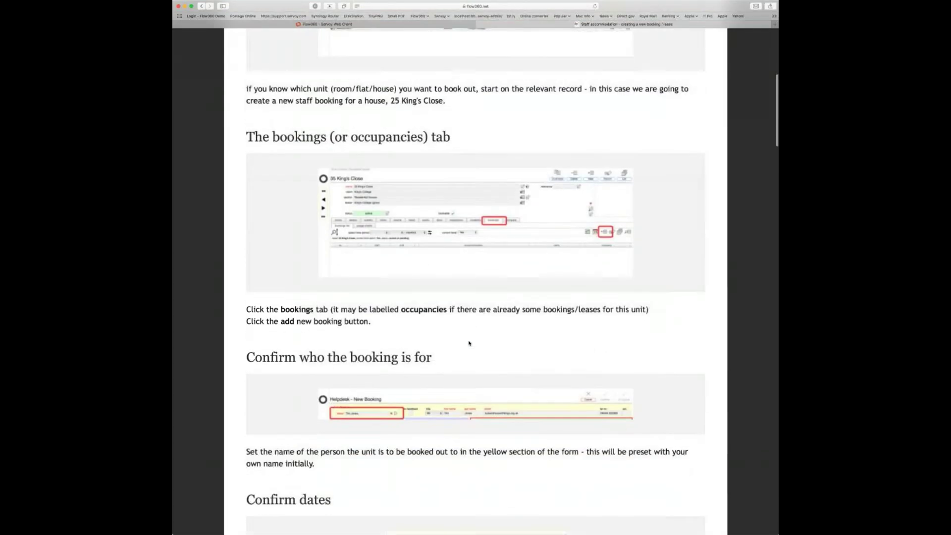
scroll(469, 343, "down", 10)
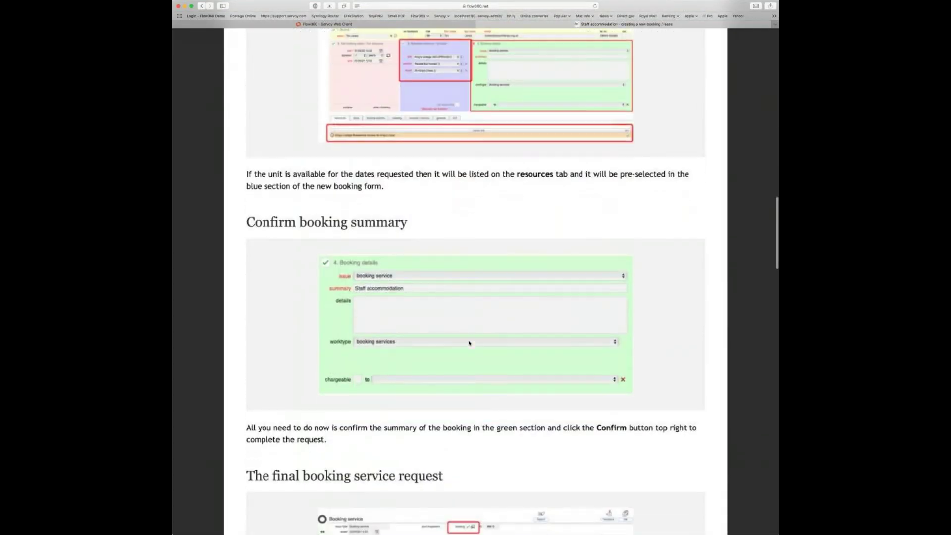
scroll(470, 340, "up", 20)
scroll(458, 131, "up", 10)
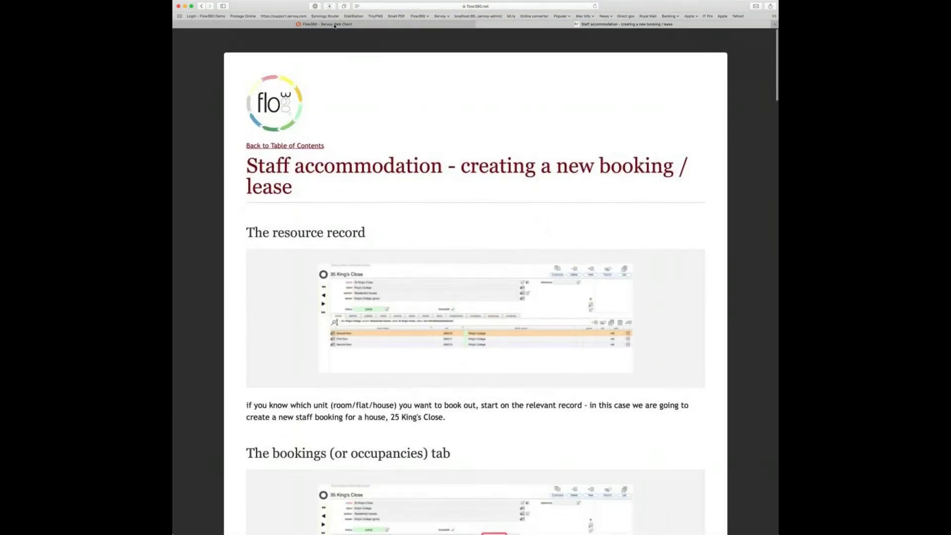
left_click(361, 26)
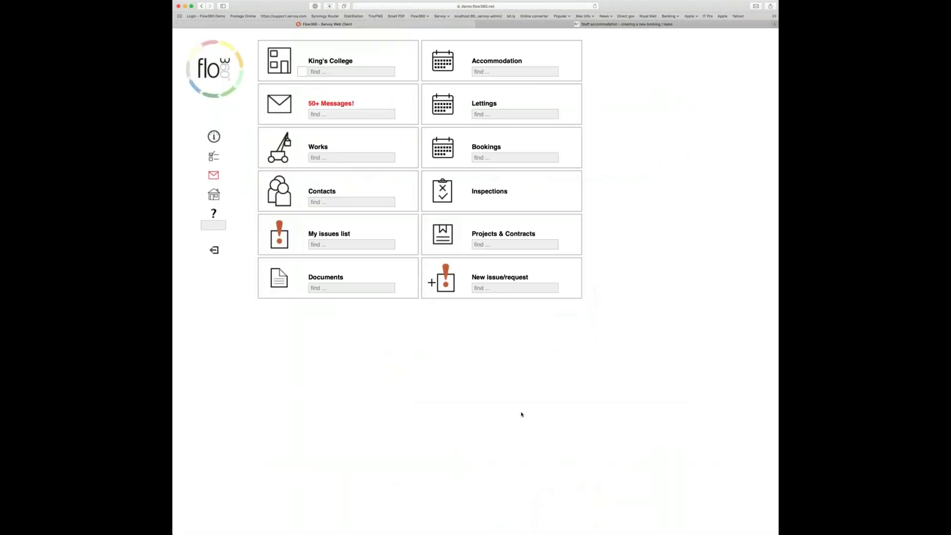